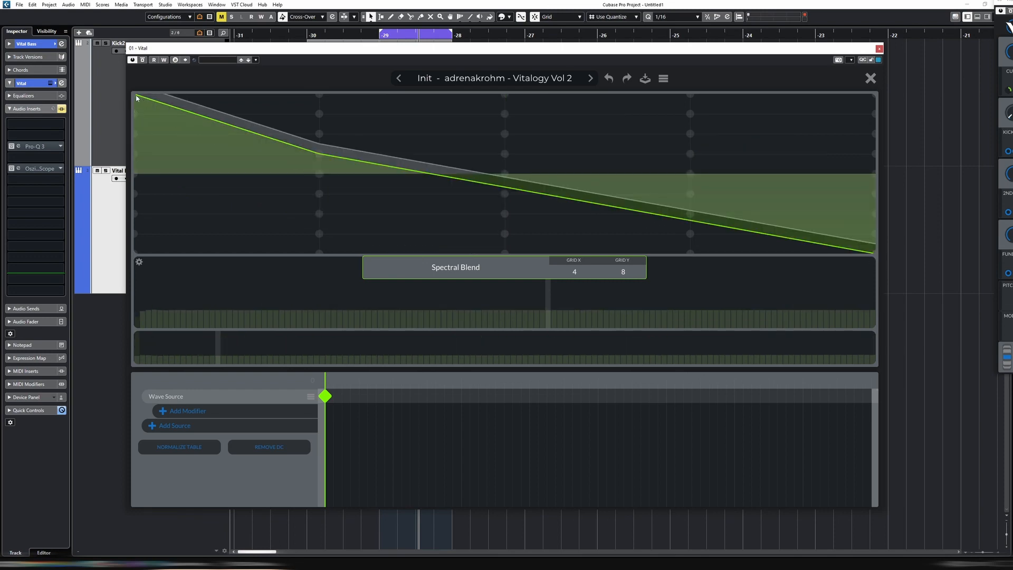
- Draw OSC 1's wavetable as a straight falling saw from the upper start to the lower end, and leave the wavetable editor
{"action": "left_click_drag", "start_coordinate": [136, 97], "coordinate": [621, 201]}
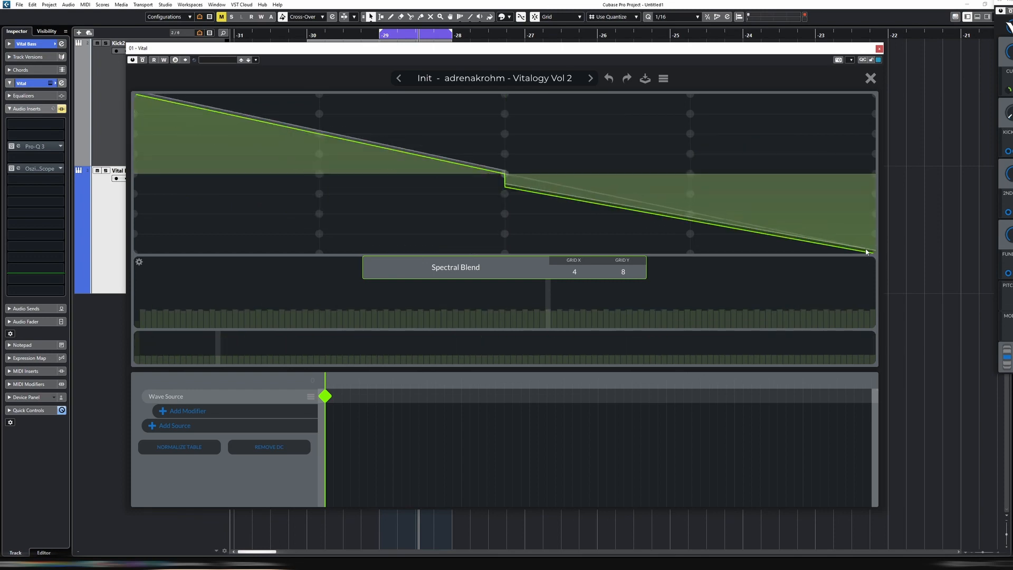
{"action": "left_click_drag", "start_coordinate": [529, 187], "coordinate": [874, 257]}
{"action": "left_click", "coordinate": [870, 78]}
- Copy OSC 1's saw wavetable onto OSC 2 and OSC 3, and turn both oscillators on
{"action": "right_click", "coordinate": [322, 138]}
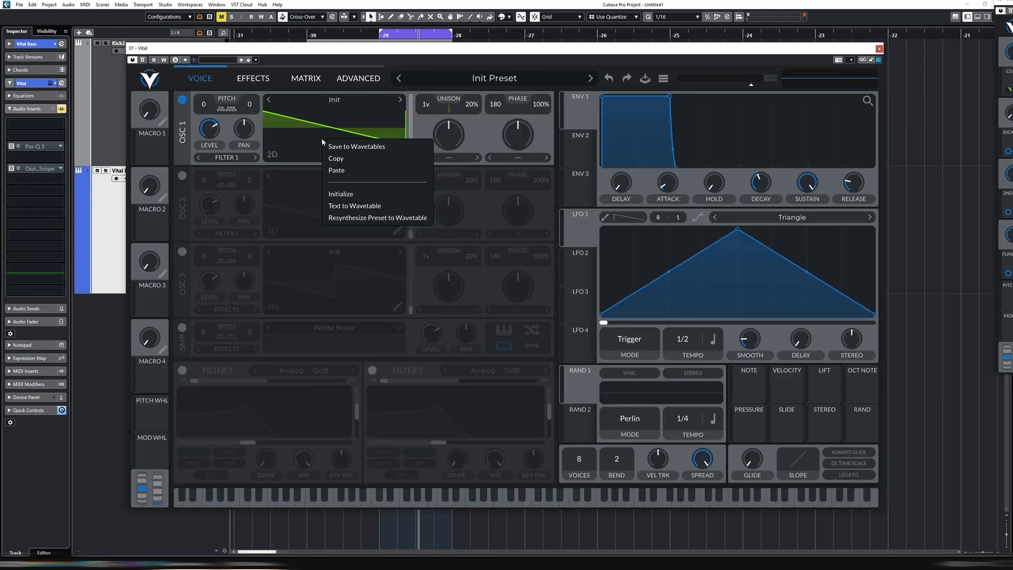
{"action": "left_click", "coordinate": [352, 155]}
{"action": "right_click", "coordinate": [337, 198]}
{"action": "left_click", "coordinate": [372, 230]}
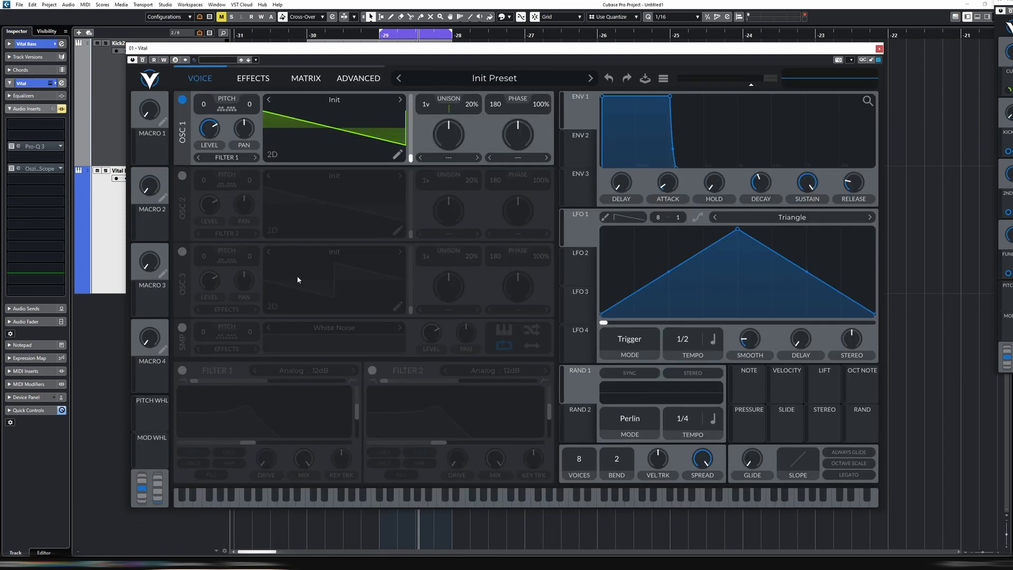
{"action": "right_click", "coordinate": [298, 279]}
{"action": "left_click", "coordinate": [338, 313]}
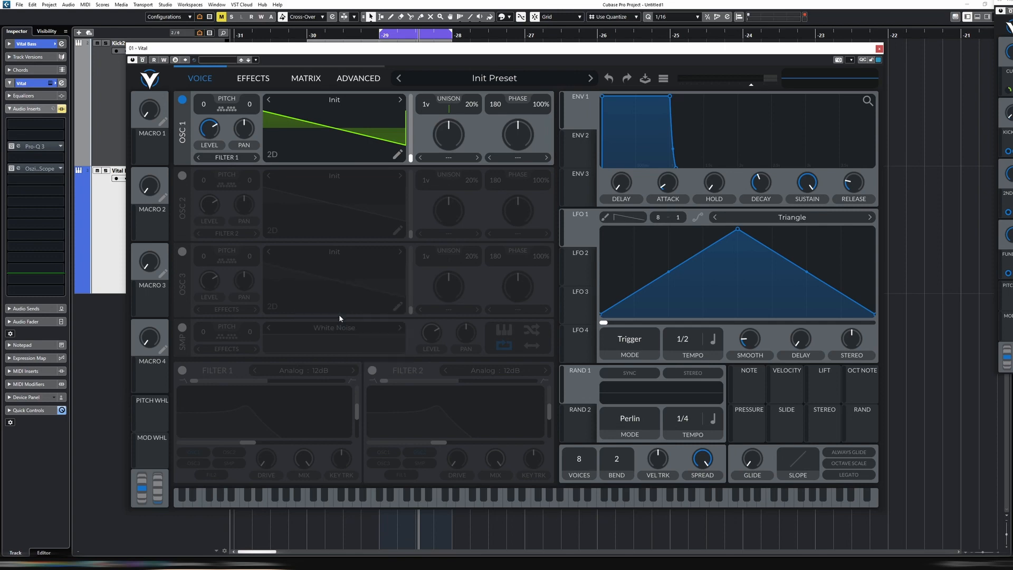
{"action": "left_click", "coordinate": [182, 175]}
{"action": "left_click", "coordinate": [182, 251]}
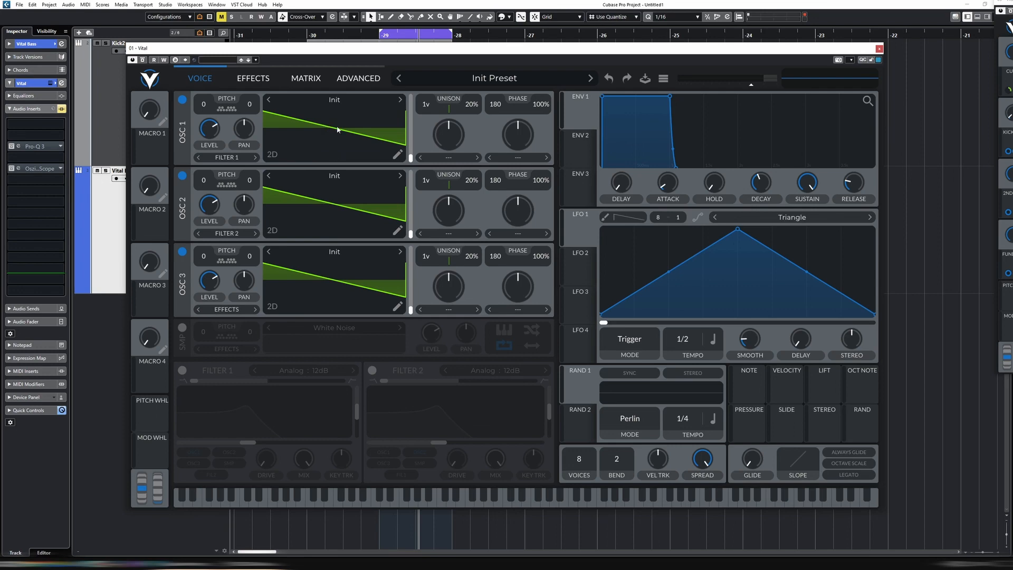
- Clear the harmonics below the third in OSC 1's wavetable with Clear Left
{"action": "left_click", "coordinate": [399, 155]}
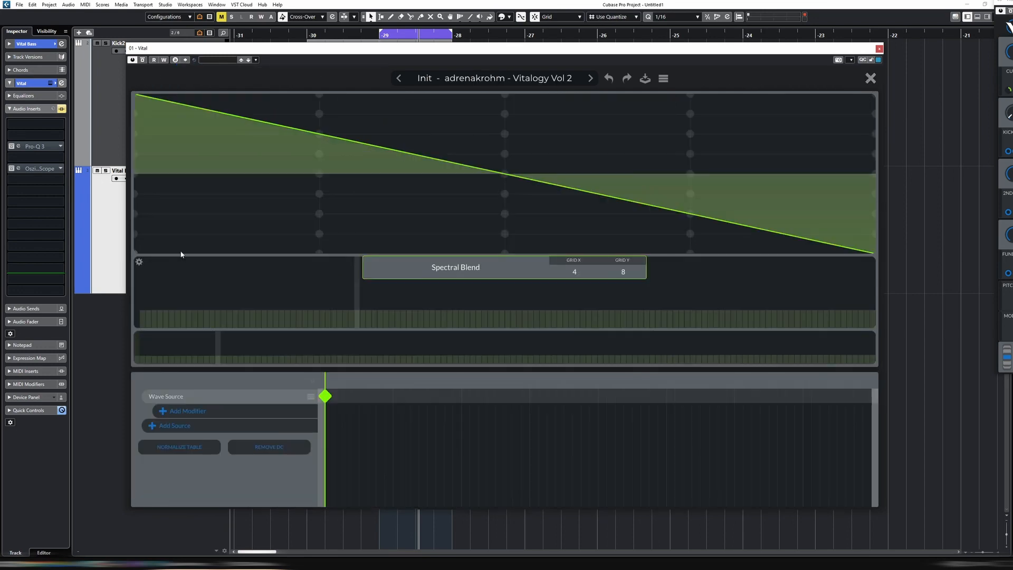
{"action": "right_click", "coordinate": [154, 320]}
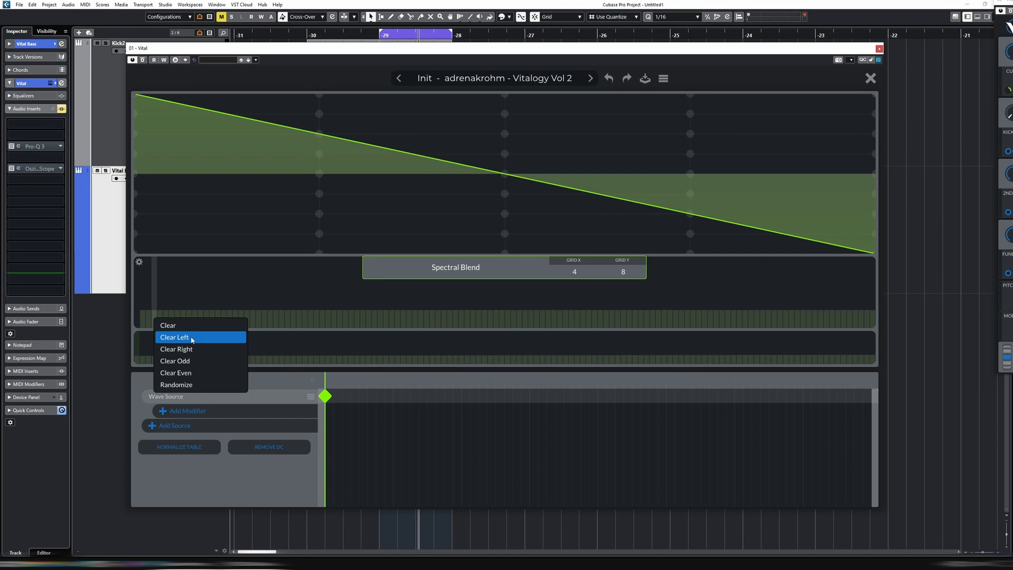
{"action": "left_click", "coordinate": [192, 338]}
{"action": "left_click", "coordinate": [870, 79]}
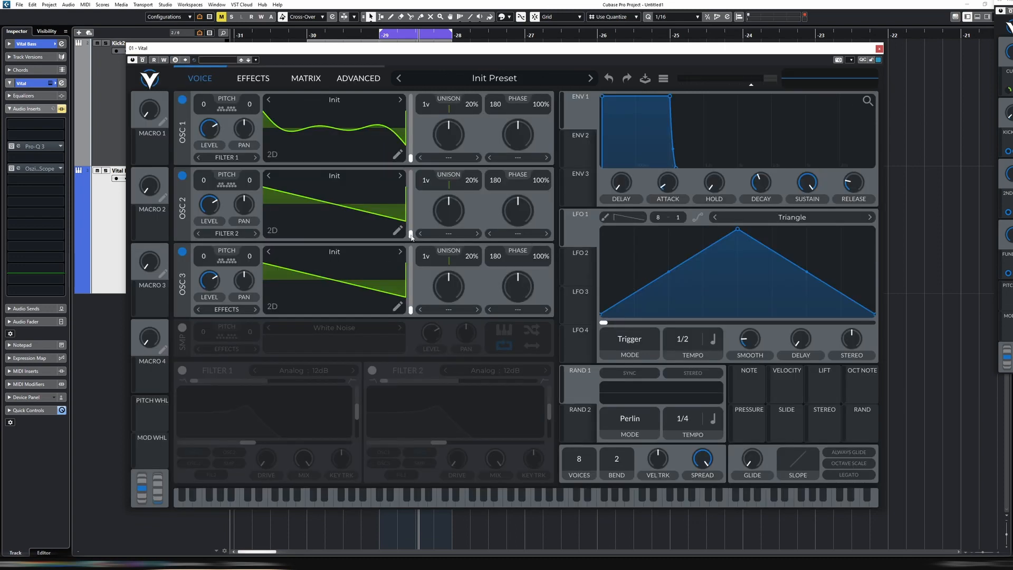
- Reduce OSC 2's wavetable to only its second harmonic using Clear Left and Clear Right
{"action": "left_click", "coordinate": [397, 231]}
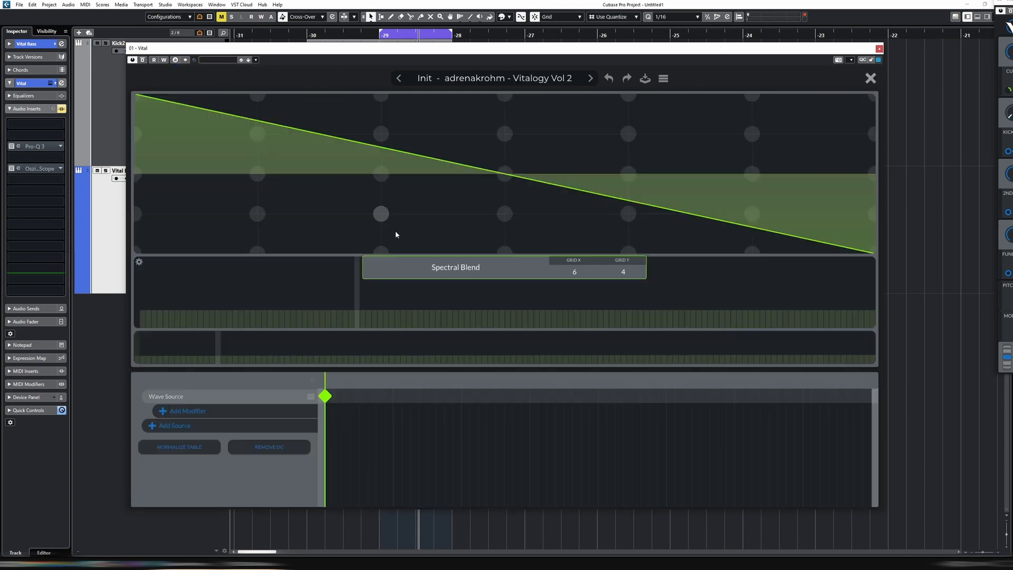
{"action": "right_click", "coordinate": [146, 318]}
{"action": "left_click", "coordinate": [181, 338]}
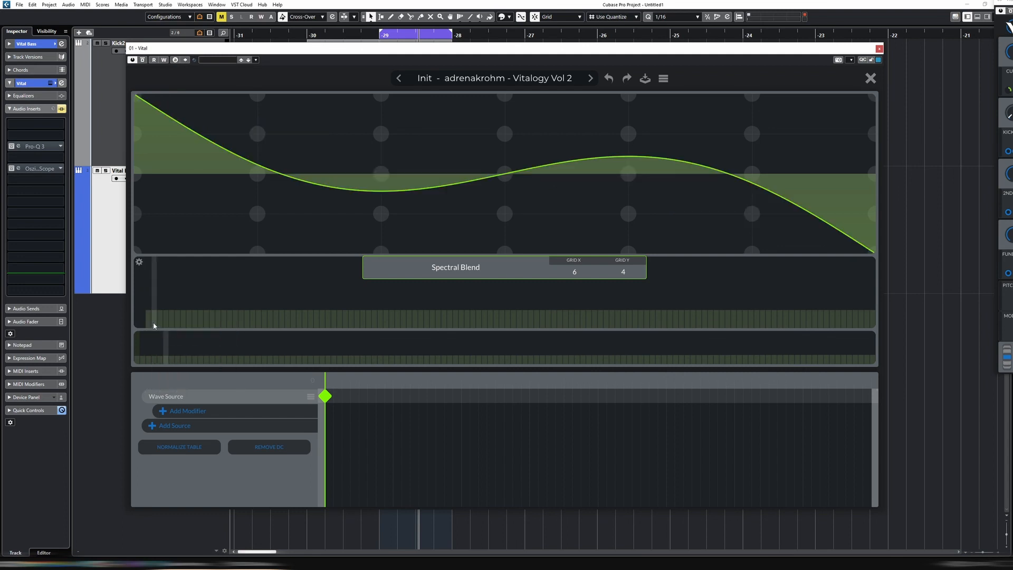
{"action": "right_click", "coordinate": [148, 317]}
{"action": "left_click", "coordinate": [170, 350]}
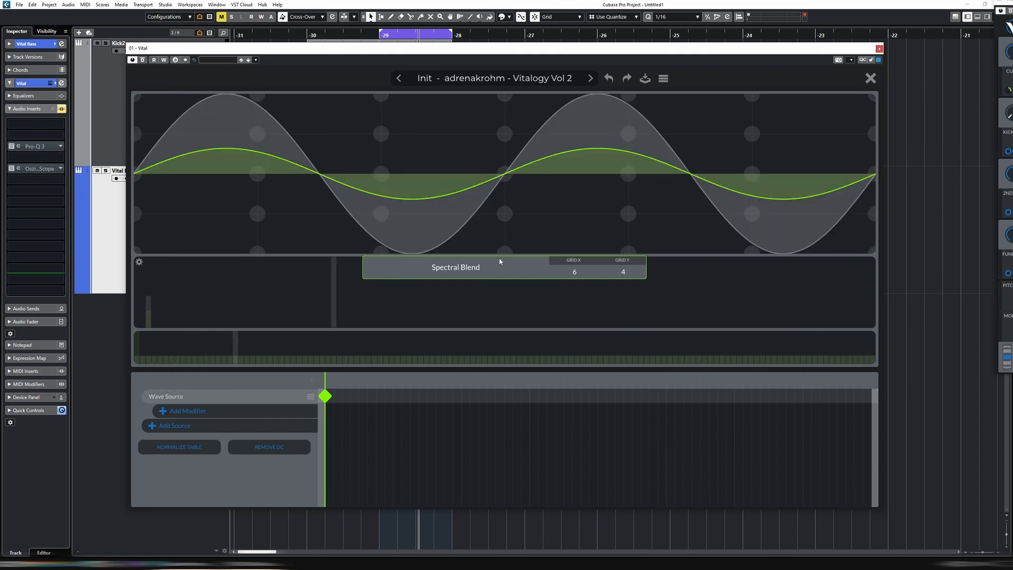
{"action": "left_click", "coordinate": [867, 80]}
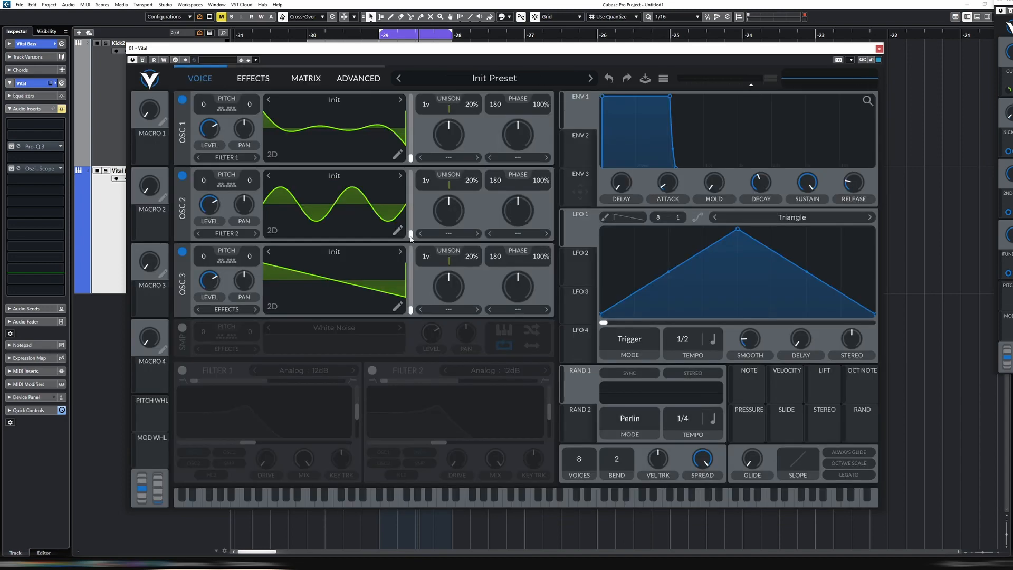
- Reduce OSC 3's wavetable to only its fundamental using Clear Right
{"action": "left_click", "coordinate": [398, 308]}
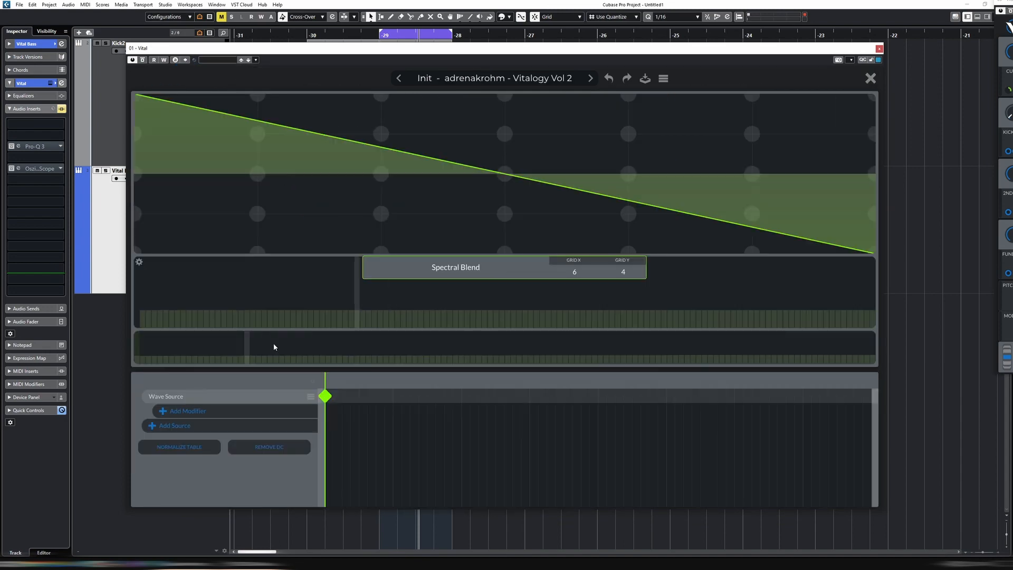
{"action": "right_click", "coordinate": [143, 322]}
{"action": "left_click", "coordinate": [187, 350]}
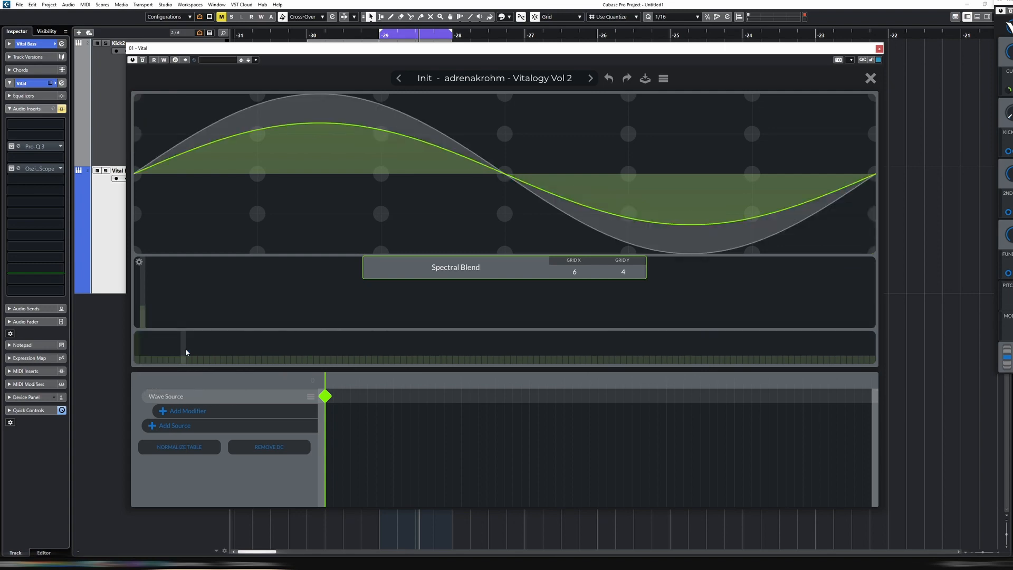
{"action": "left_click", "coordinate": [873, 77]}
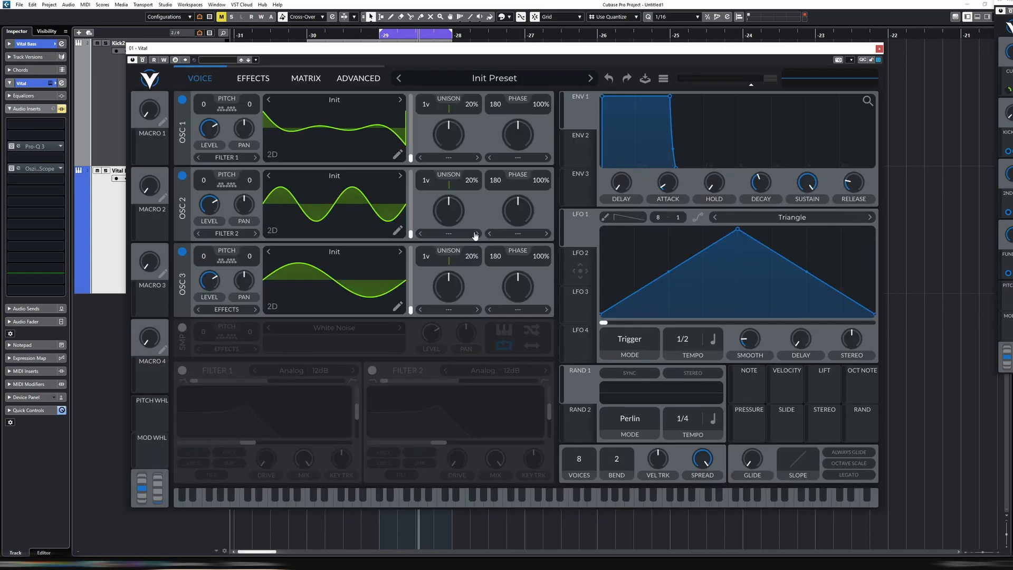
- Start playback and transpose OSC 1, OSC 2 and OSC 3 down to -12 semitones
{"action": "key", "text": "space"}
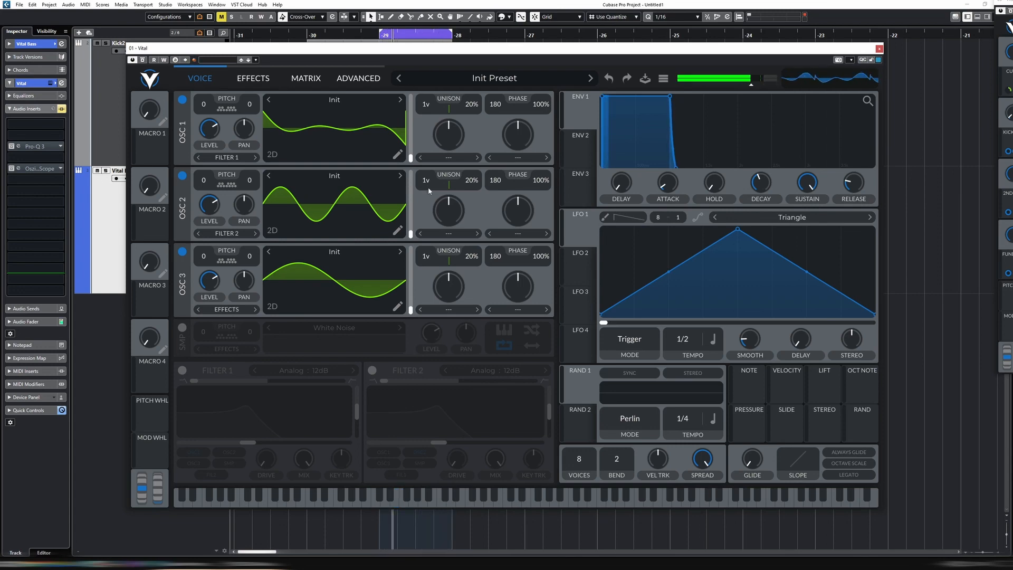
{"action": "left_click_drag", "start_coordinate": [204, 104], "coordinate": [204, 124]}
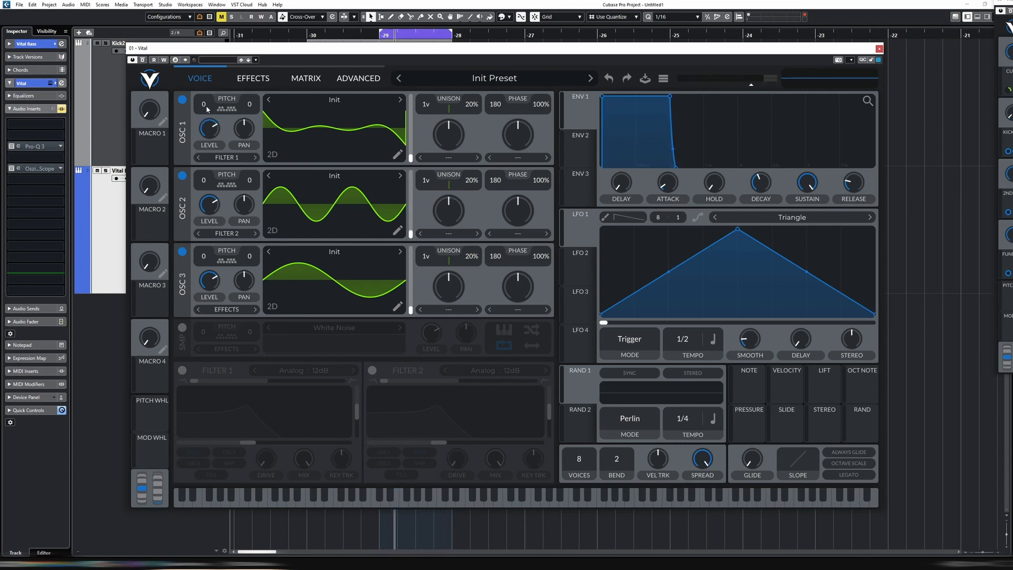
{"action": "left_click_drag", "start_coordinate": [205, 108], "coordinate": [206, 230]}
{"action": "left_click_drag", "start_coordinate": [208, 266], "coordinate": [208, 288]}
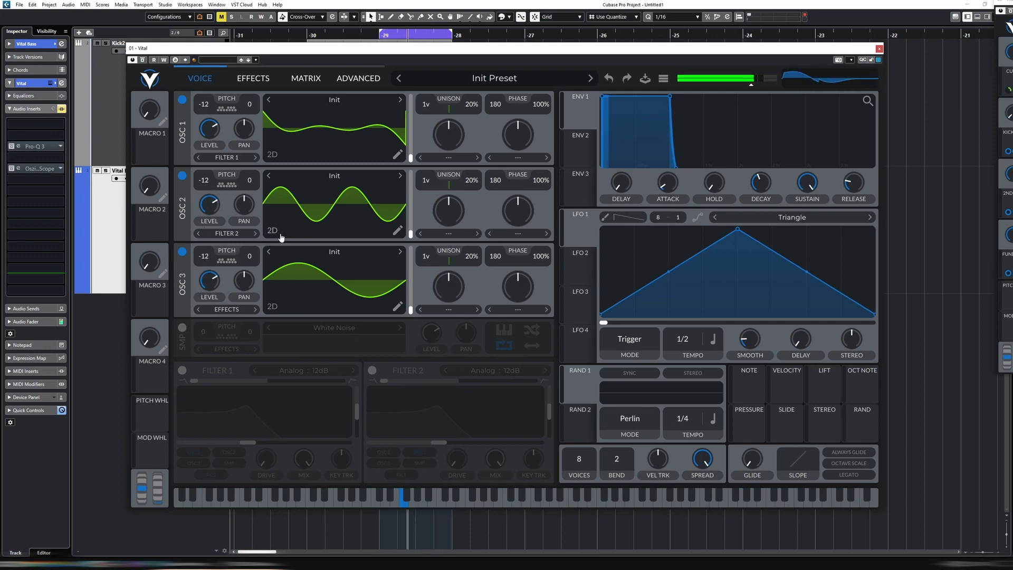
- Turn on Filter 1 and keep its type as Analog 12dB after trying the Diode model
{"action": "left_click", "coordinate": [181, 371]}
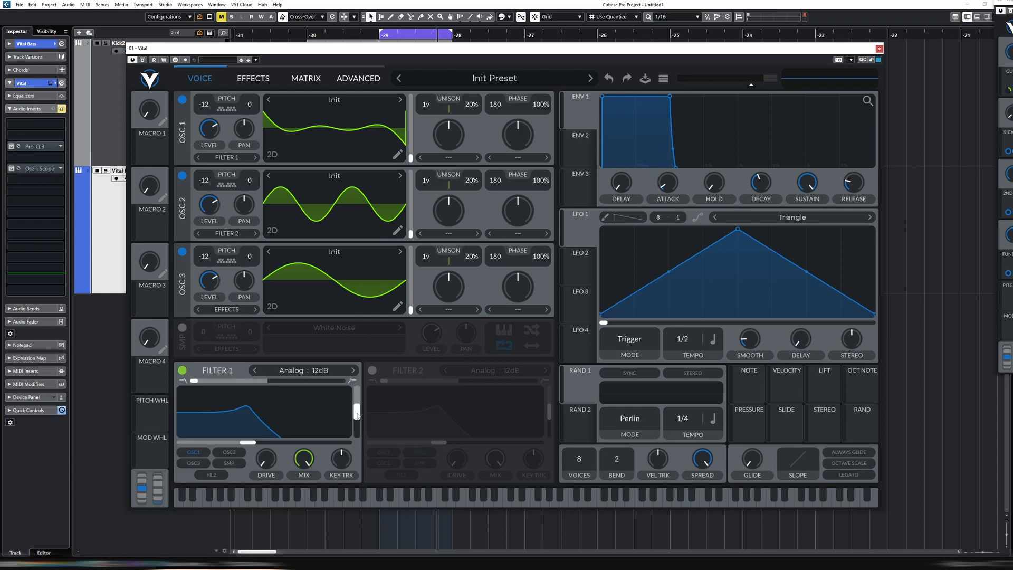
{"action": "left_click", "coordinate": [303, 370]}
{"action": "left_click", "coordinate": [401, 440]}
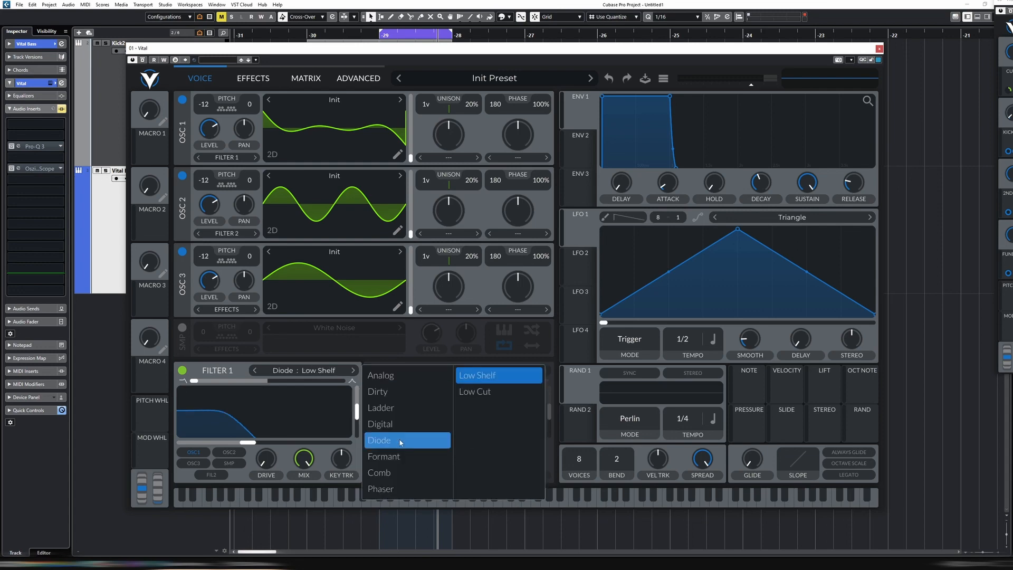
{"action": "left_click", "coordinate": [403, 381]}
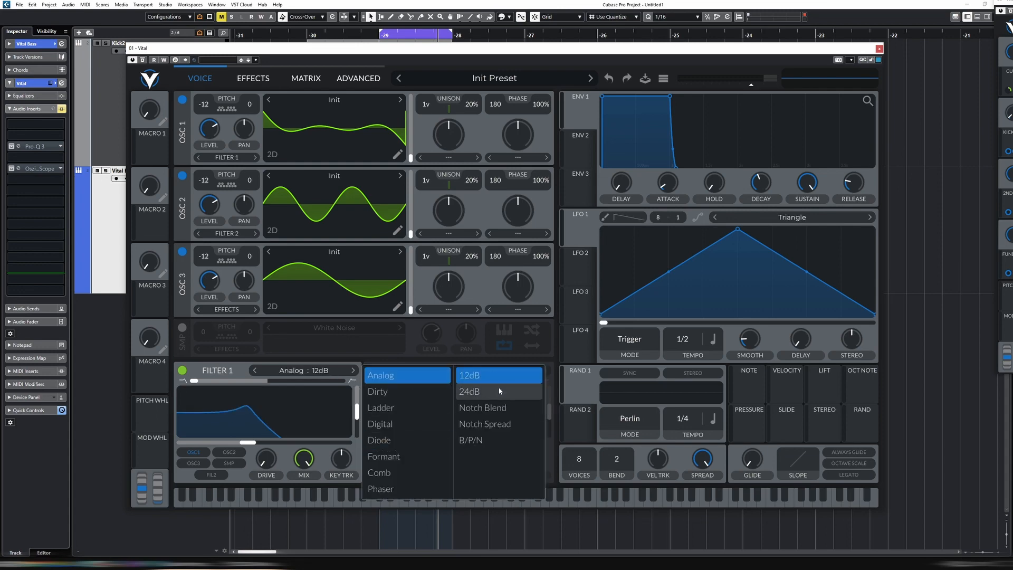
{"action": "left_click", "coordinate": [319, 421]}
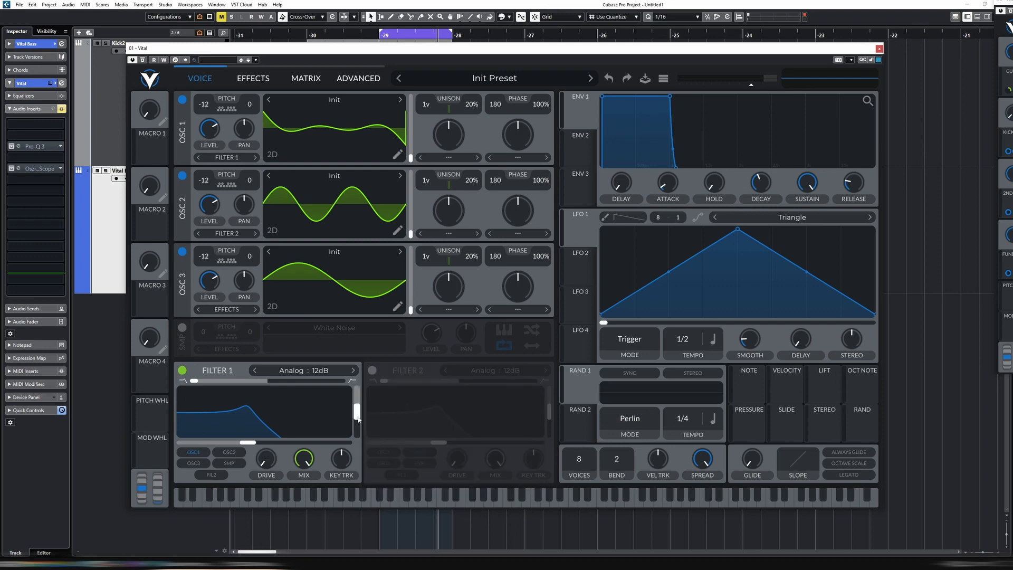
- Lower Filter 1's resonance to minimum and route OSC 2 and OSC 3 into the filter
{"action": "left_click_drag", "start_coordinate": [357, 412], "coordinate": [359, 475]}
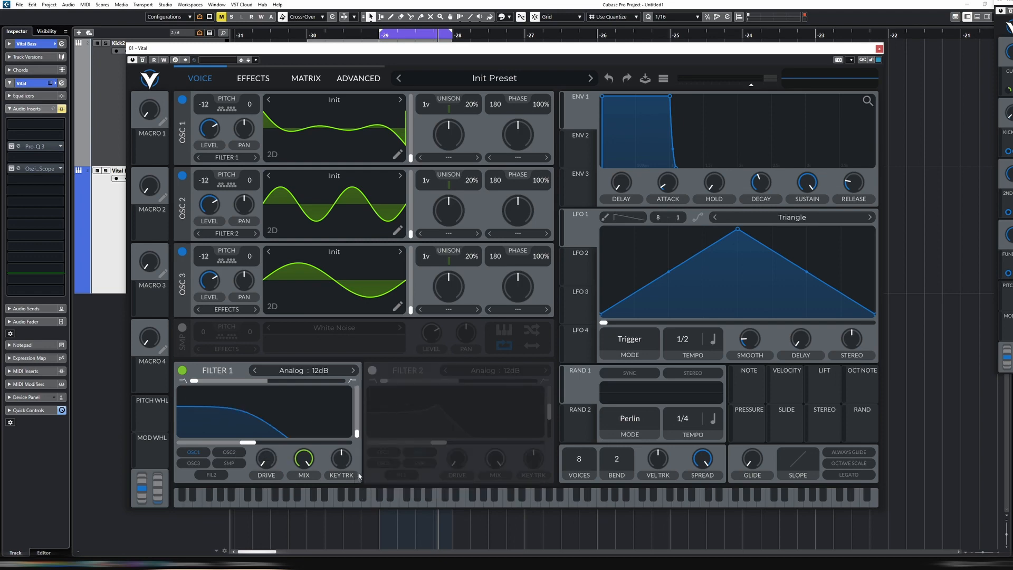
{"action": "left_click", "coordinate": [233, 455]}
{"action": "left_click", "coordinate": [194, 462]}
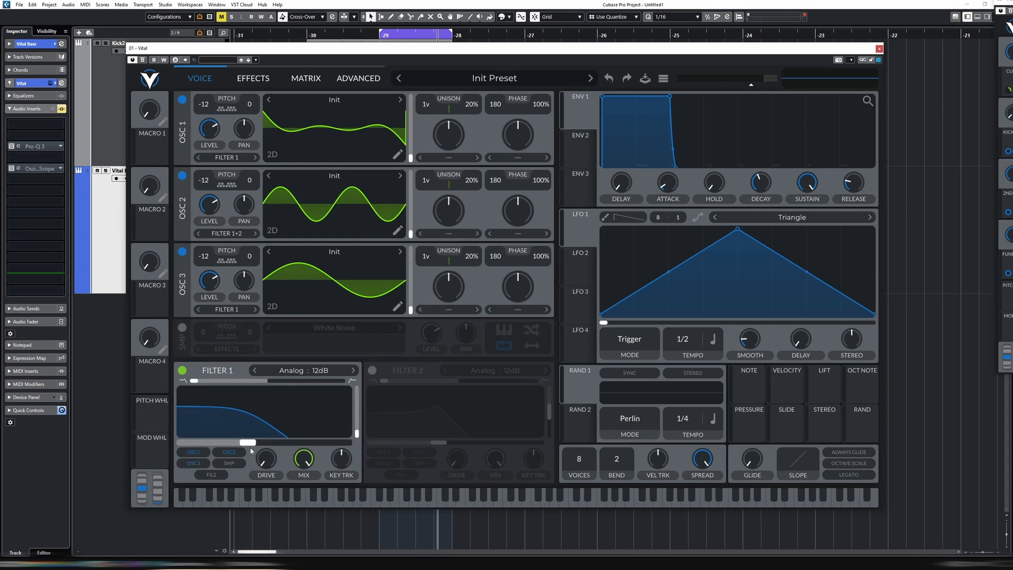
- Lower Filter 1's cutoff slightly and assign LFO 1 to modulate it
{"action": "left_click_drag", "start_coordinate": [243, 446], "coordinate": [233, 447]}
{"action": "left_click_drag", "start_coordinate": [580, 232], "coordinate": [265, 431]}
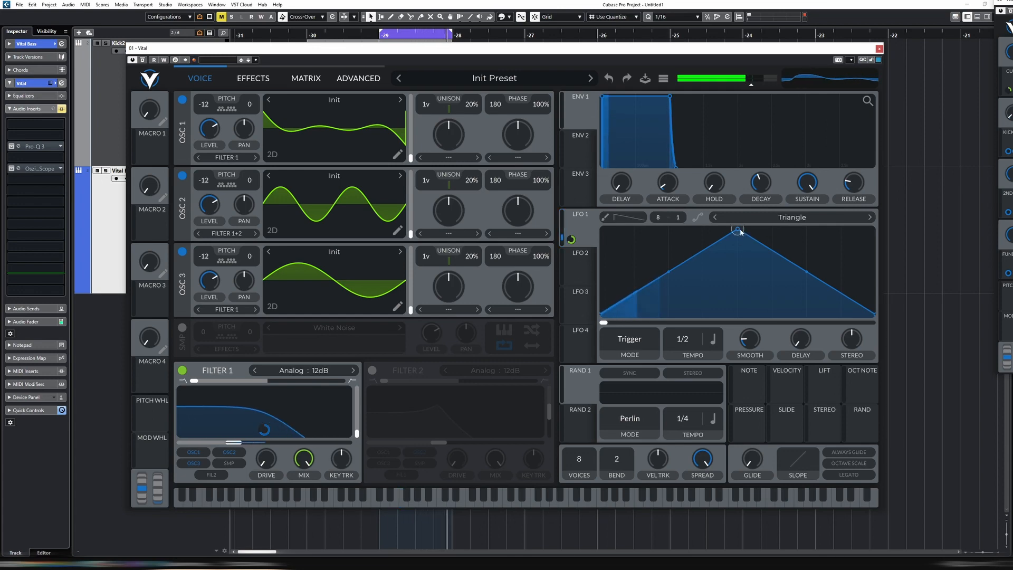
- Make LFO 1 an upward-bowed falling ramp in Envelope mode, with 1/16 tempo and minimum smoothing
{"action": "left_click", "coordinate": [629, 340]}
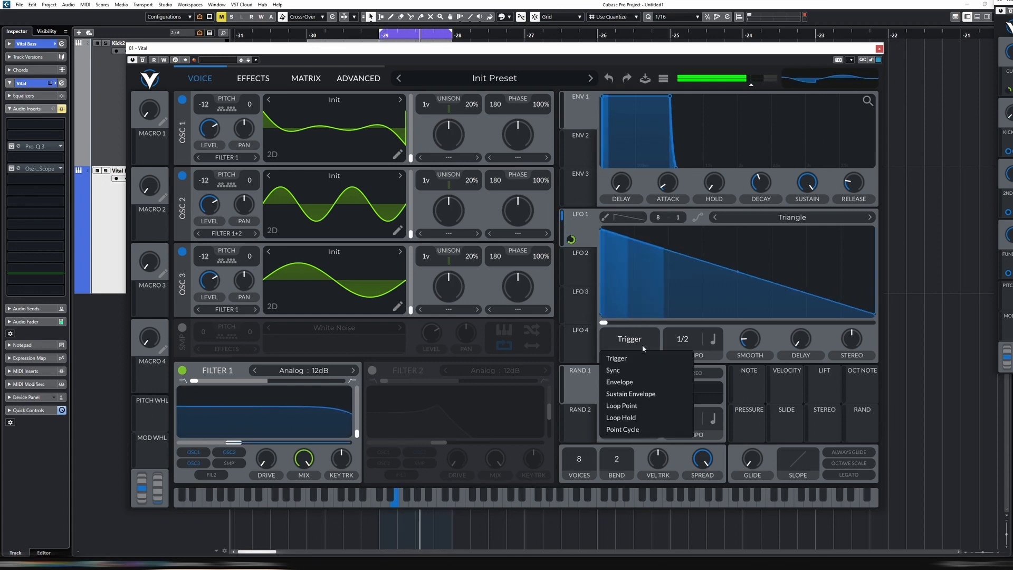
{"action": "left_click", "coordinate": [633, 385]}
{"action": "left_click_drag", "start_coordinate": [681, 358], "coordinate": [691, 315]}
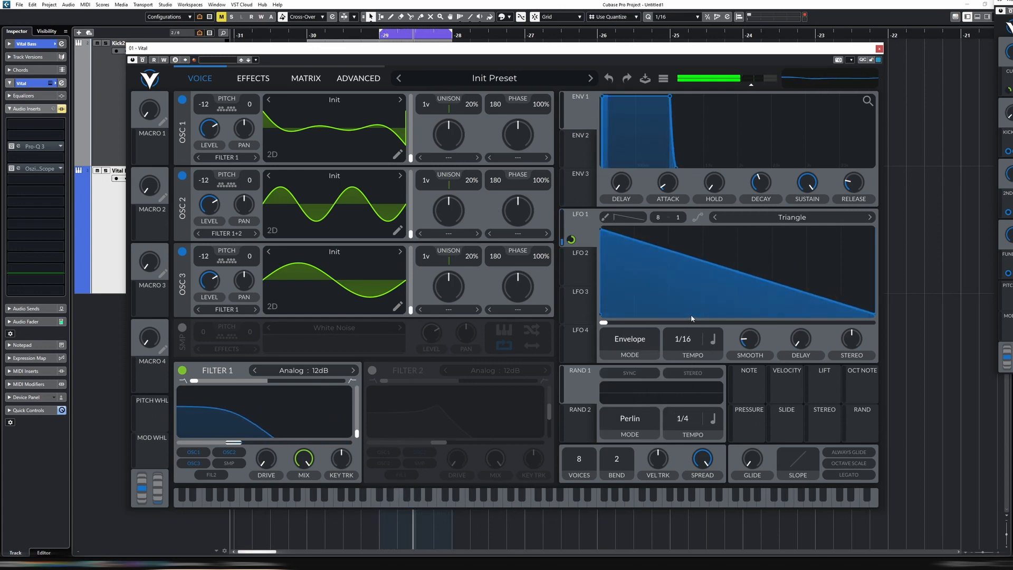
{"action": "left_click_drag", "start_coordinate": [750, 341], "coordinate": [755, 391]}
{"action": "left_click_drag", "start_coordinate": [741, 273], "coordinate": [742, 261]}
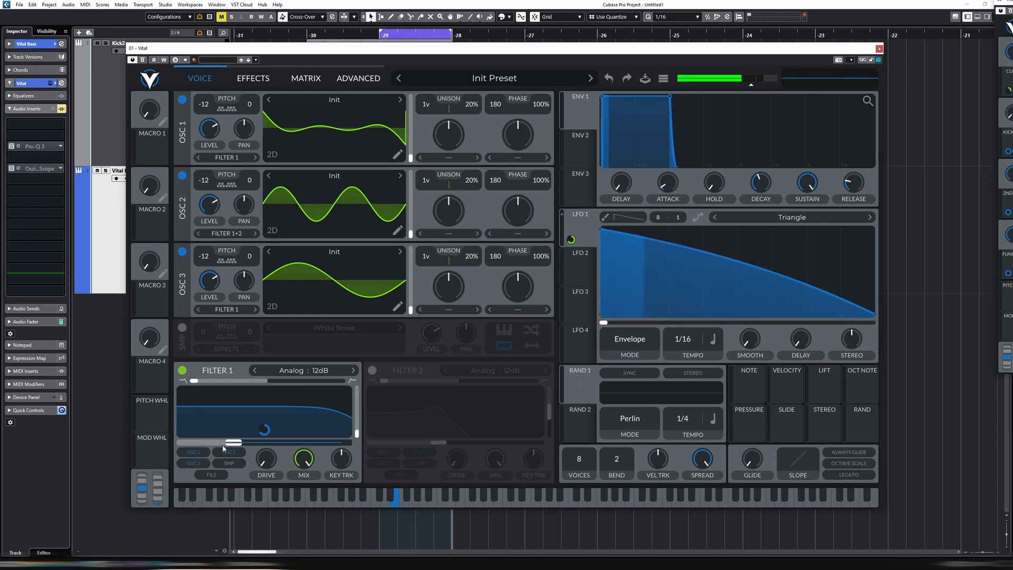
- Lower Filter 1's cutoff to about 75 Hz and adjust the amount of its LFO 1 modulation
{"action": "left_click_drag", "start_coordinate": [223, 446], "coordinate": [199, 447]}
{"action": "left_click_drag", "start_coordinate": [265, 429], "coordinate": [251, 441]}
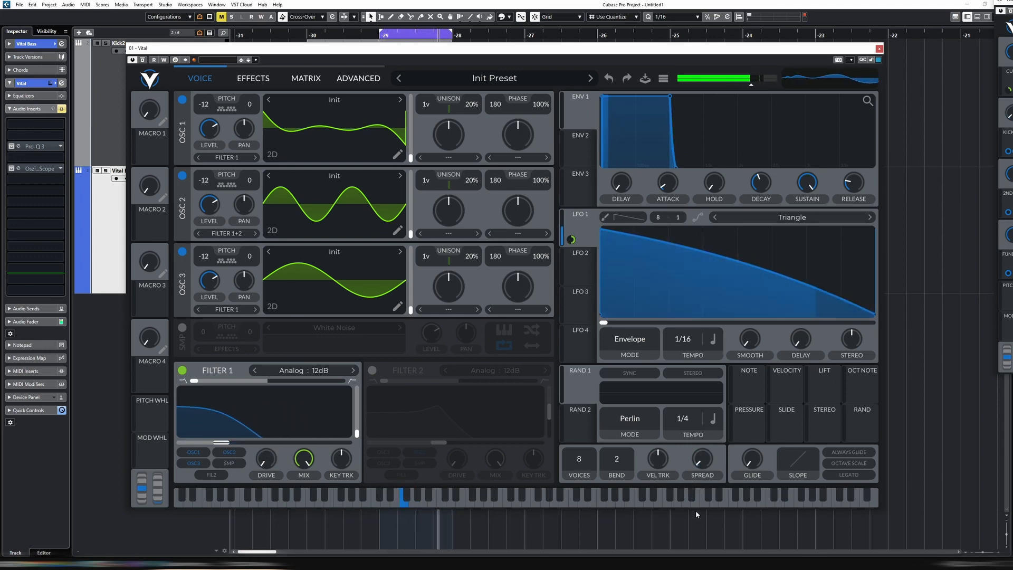
{"action": "left_click_drag", "start_coordinate": [222, 443], "coordinate": [219, 443]}
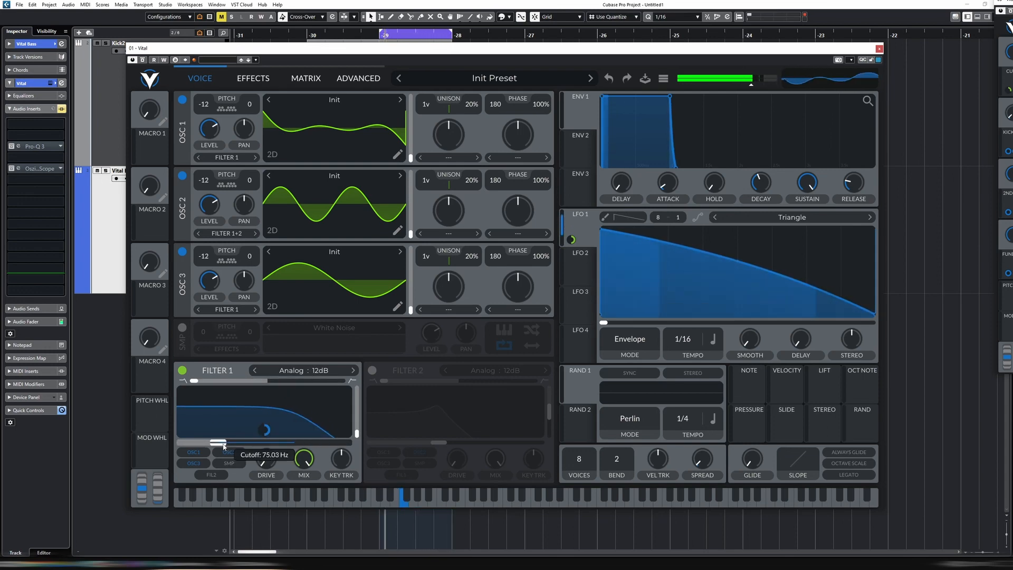
- Reduce the phase randomization to 2% on OSC 1, 1% on OSC 2 and 0% on OSC 3, and stop playback
{"action": "left_click_drag", "start_coordinate": [541, 105], "coordinate": [540, 293]}
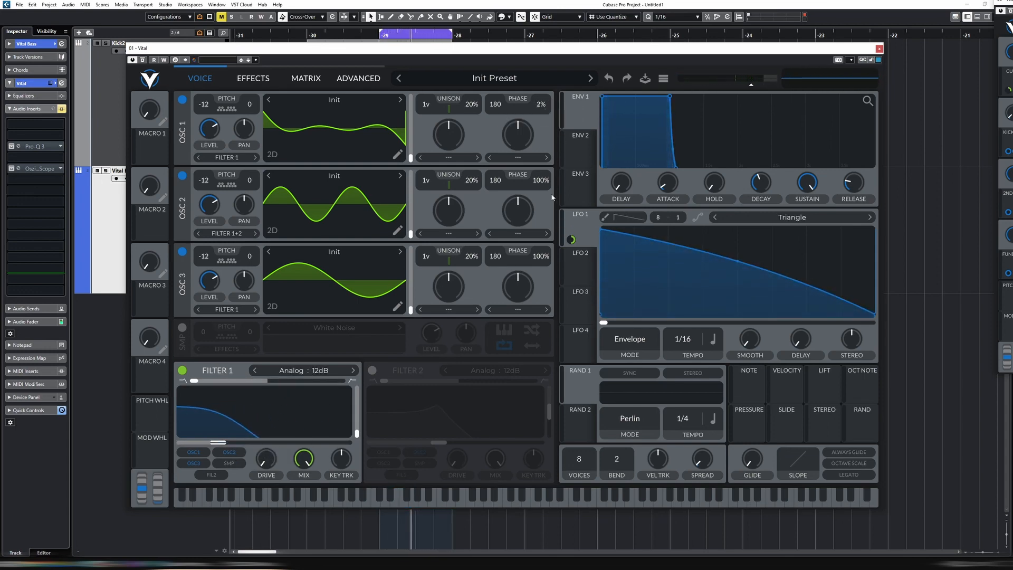
{"action": "left_click_drag", "start_coordinate": [542, 181], "coordinate": [531, 404]}
{"action": "left_click_drag", "start_coordinate": [541, 257], "coordinate": [547, 476]}
{"action": "key", "text": "space"}
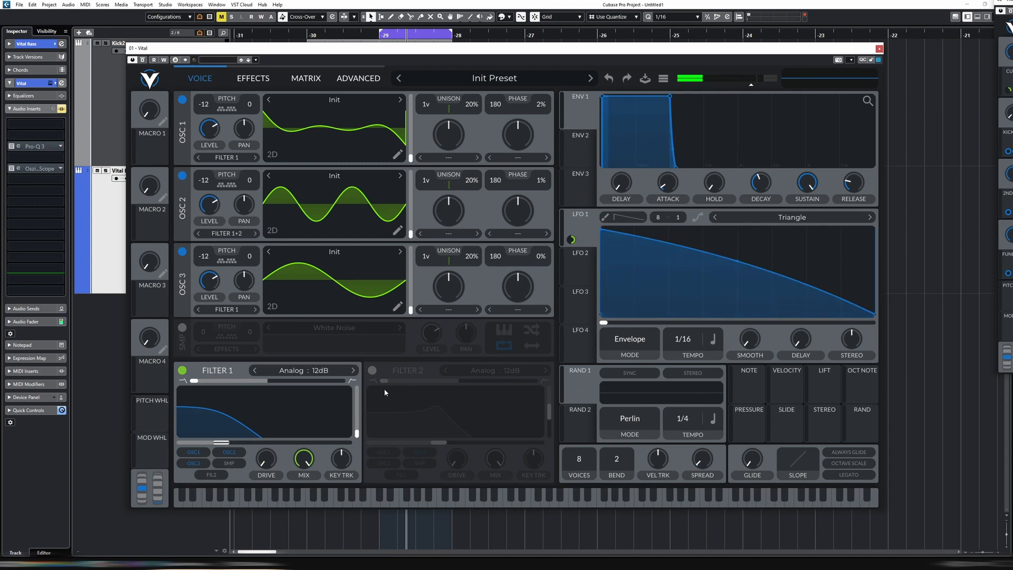
- Turn on Filter 2 and keep its type as Analog 12dB
{"action": "left_click", "coordinate": [372, 370]}
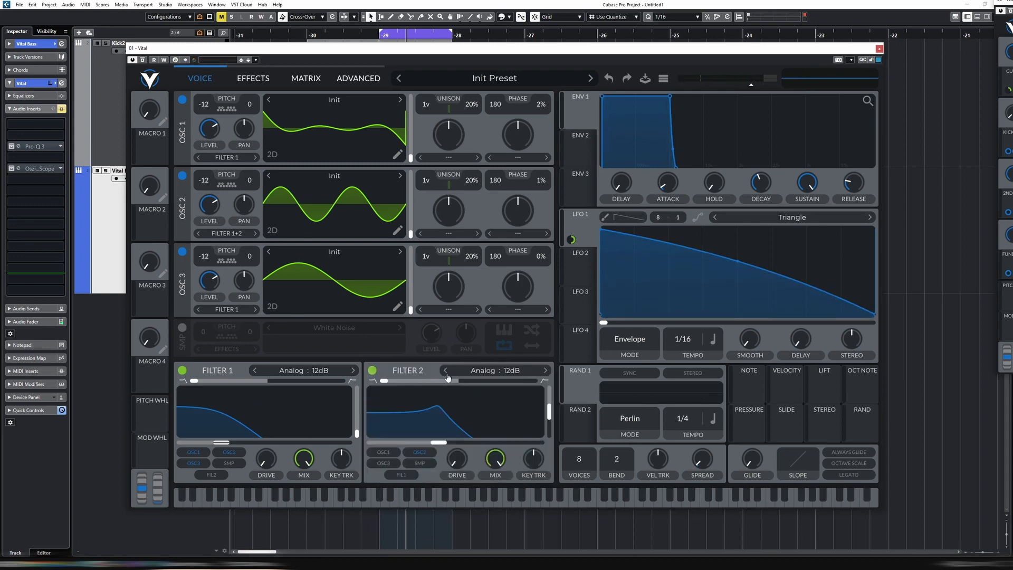
{"action": "left_click", "coordinate": [478, 370]}
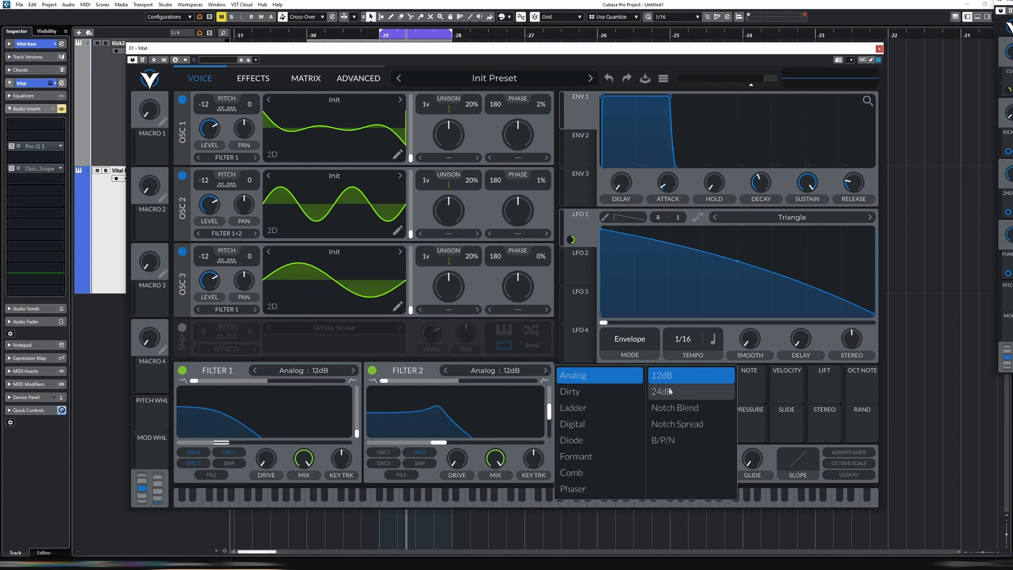
{"action": "left_click", "coordinate": [542, 422]}
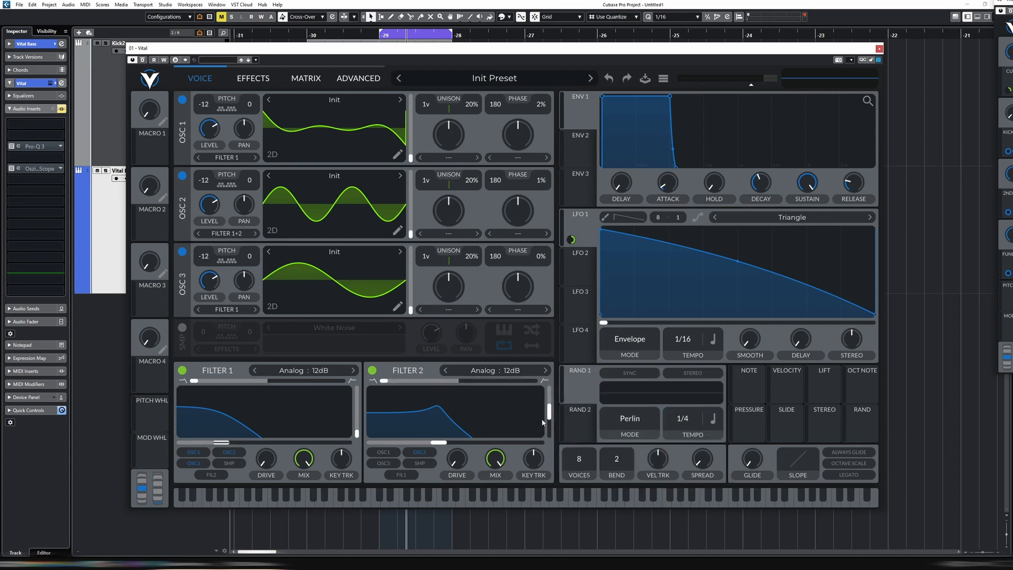
- Feed Filter 2 from Filter 1 with minimum resonance, and reduce its mix to about 65% and its cutoff slightly during playback
{"action": "left_click_drag", "start_coordinate": [548, 414], "coordinate": [548, 439]}
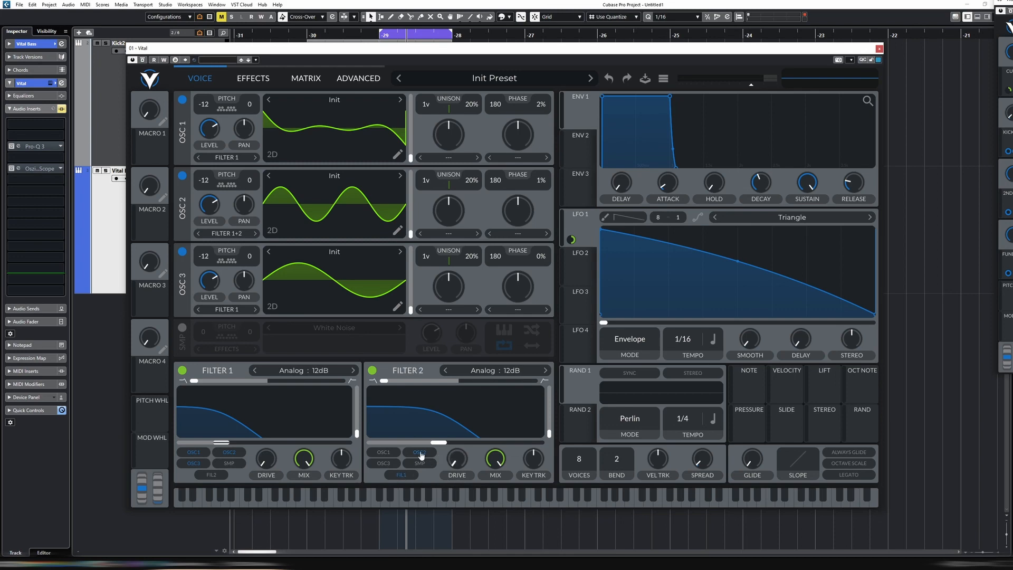
{"action": "key", "text": "space"}
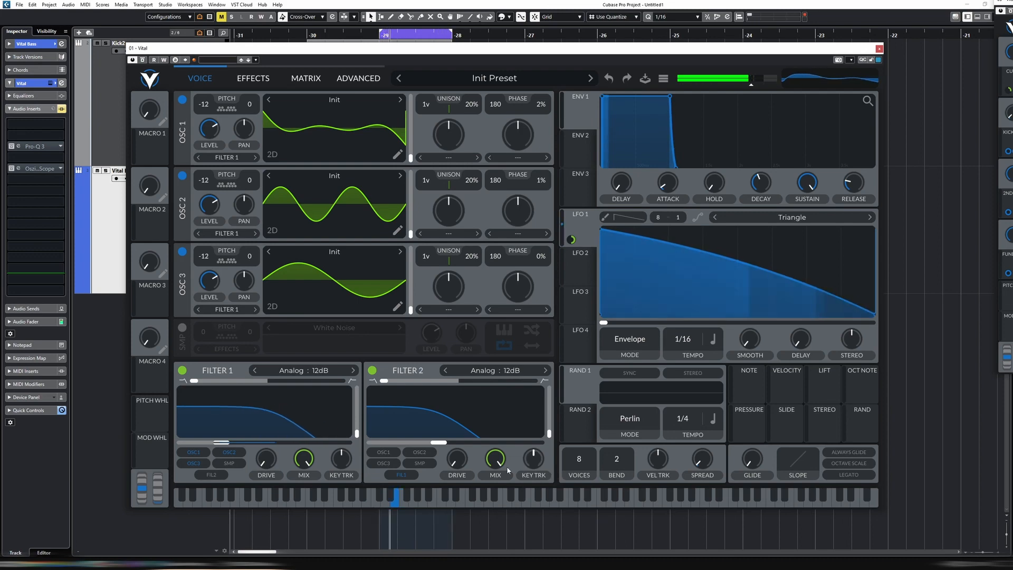
{"action": "left_click_drag", "start_coordinate": [498, 463], "coordinate": [498, 479]}
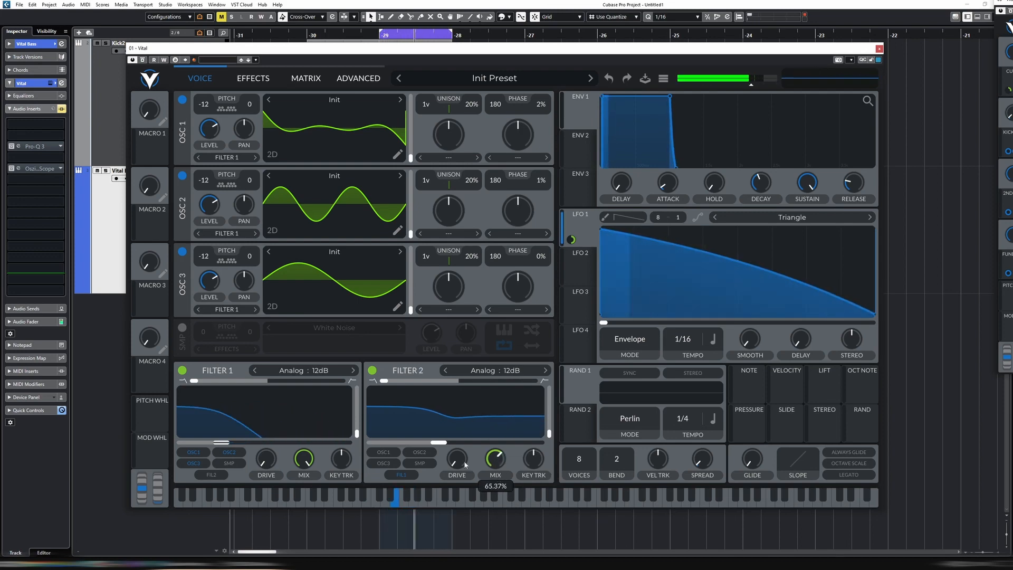
{"action": "left_click_drag", "start_coordinate": [439, 442], "coordinate": [434, 445]}
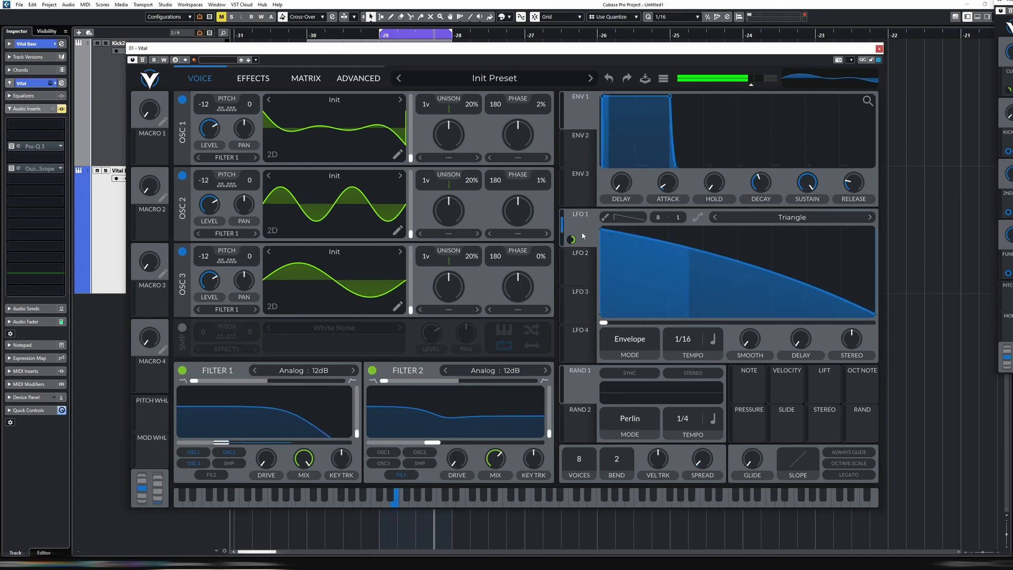
- Modulate Filter 2's cutoff with LFO 1, reduce the filter's mix to about 55% or less, and lower its cutoff further
{"action": "left_click_drag", "start_coordinate": [571, 239], "coordinate": [457, 429]}
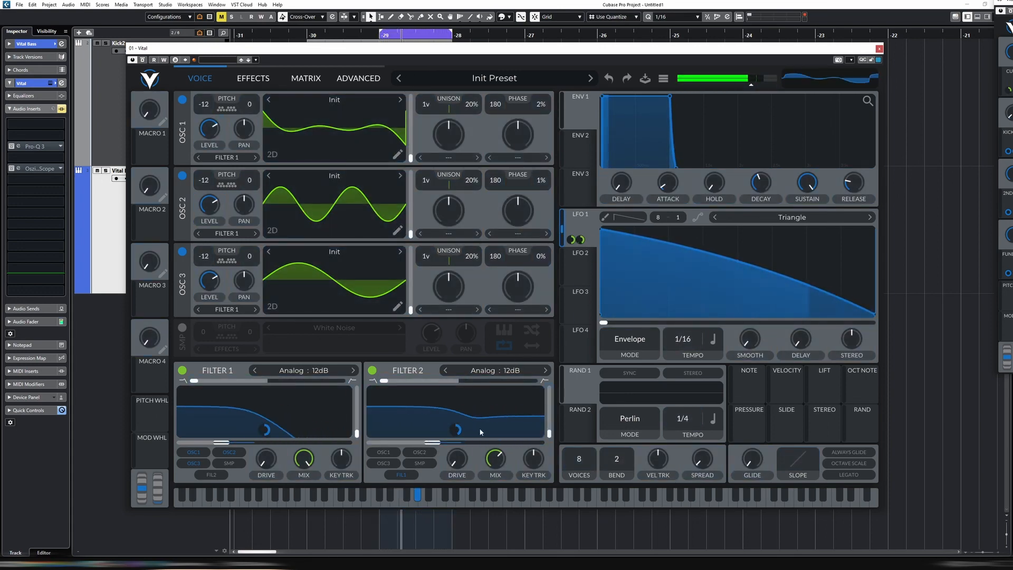
{"action": "left_click_drag", "start_coordinate": [494, 463], "coordinate": [495, 481]}
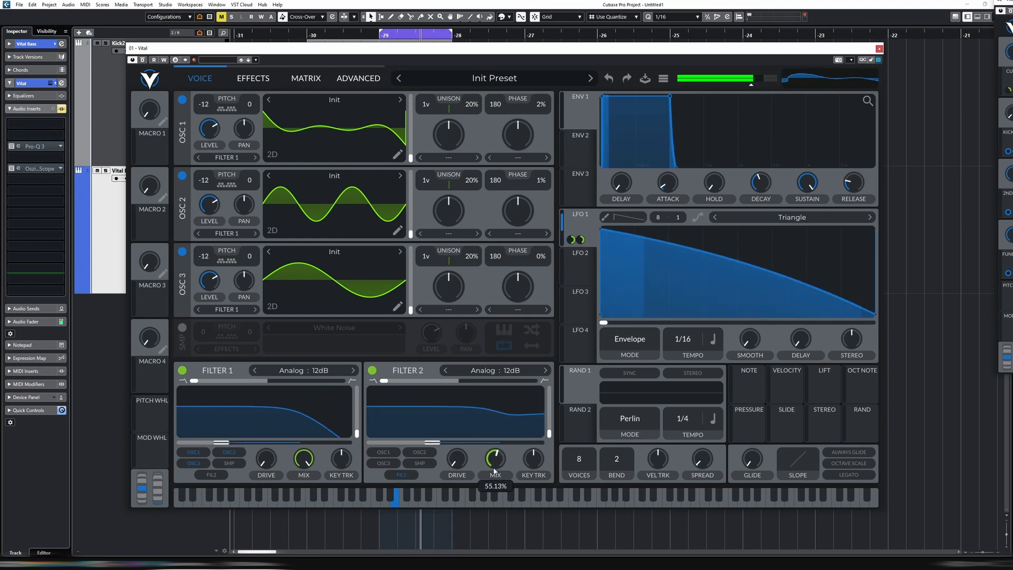
{"action": "left_click_drag", "start_coordinate": [440, 446], "coordinate": [415, 447]}
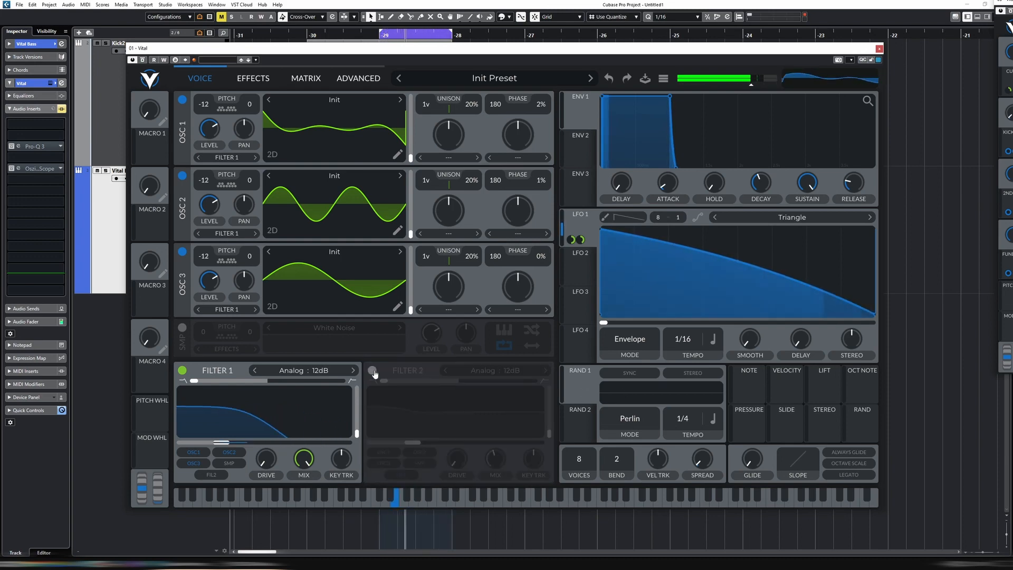
{"action": "mouse_move", "coordinate": [465, 436]}
{"action": "left_mouse_down"}
{"action": "mouse_move", "coordinate": [455, 416]}
{"action": "mouse_move", "coordinate": [467, 424]}
{"action": "left_mouse_up"}
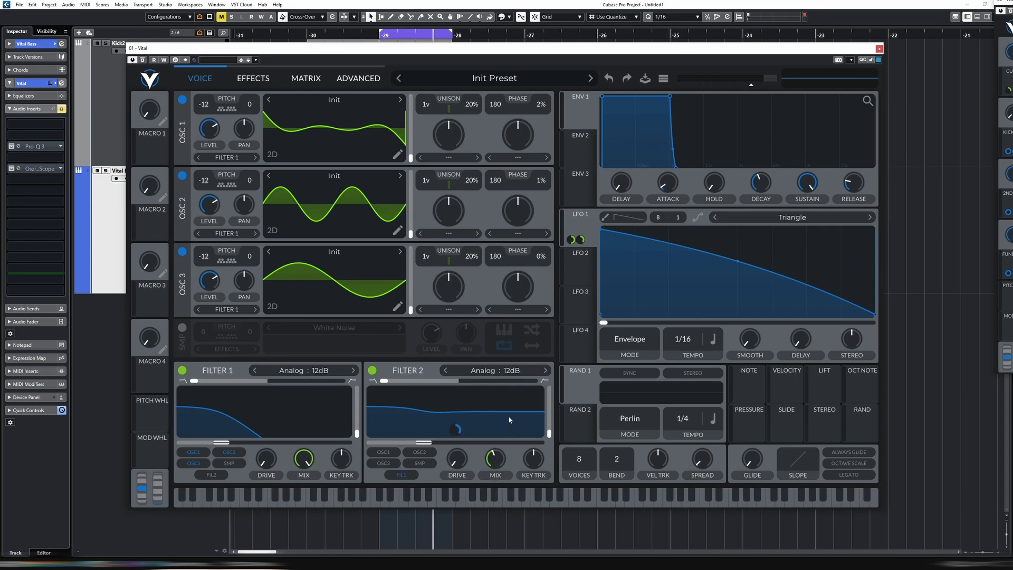
{"action": "key", "text": "space"}
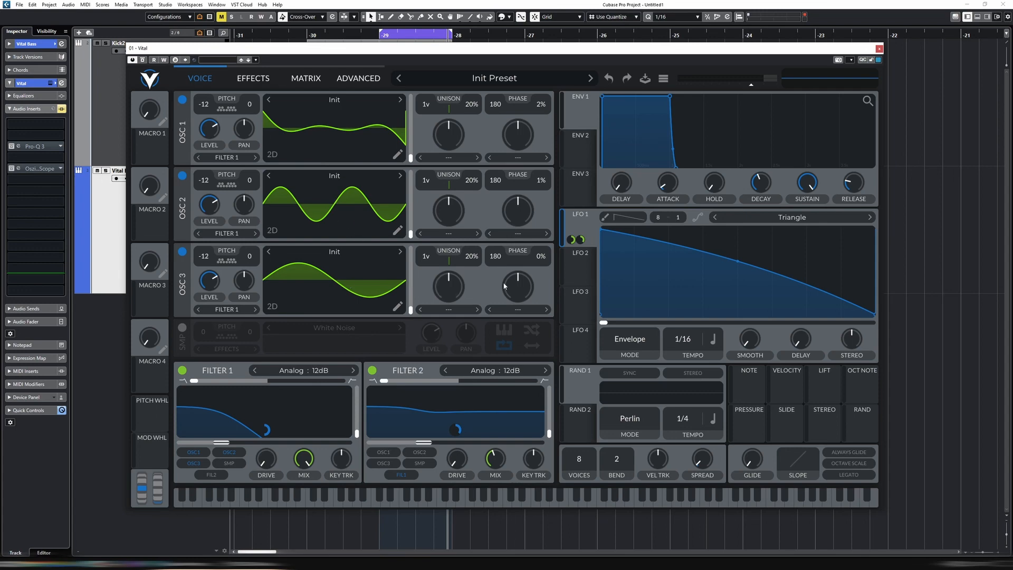
- Shape LFO 2 as a step, low in the first half and high in the second, in Sync mode with 1/4 tempo and minimum smoothing
{"action": "left_click", "coordinate": [583, 274]}
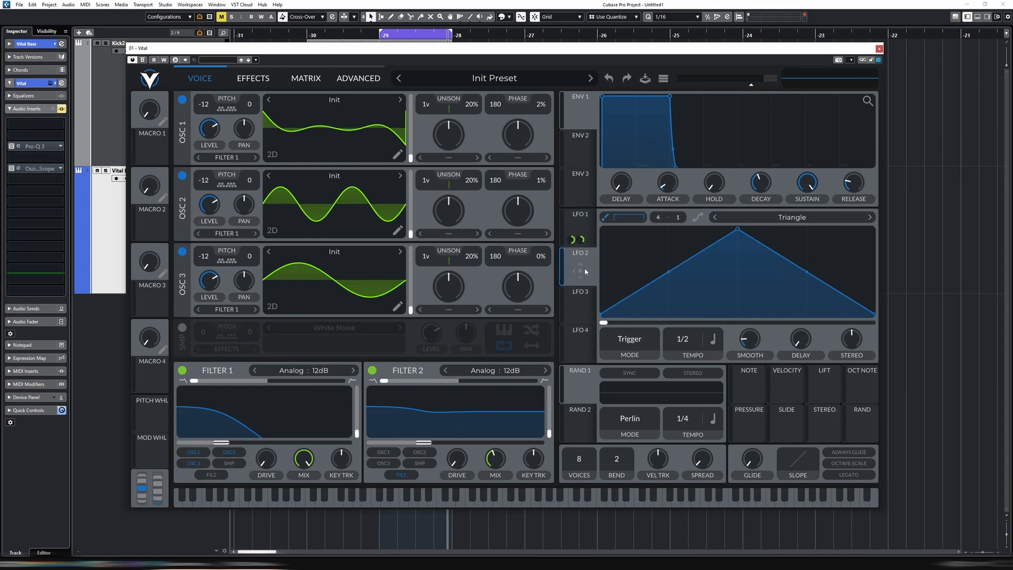
{"action": "left_click", "coordinate": [622, 219]}
{"action": "left_click", "coordinate": [664, 227]}
{"action": "left_click", "coordinate": [635, 311]}
{"action": "mouse_move", "coordinate": [634, 306]}
{"action": "left_mouse_down"}
{"action": "mouse_move", "coordinate": [652, 329]}
{"action": "mouse_move", "coordinate": [922, 329]}
{"action": "left_mouse_up"}
{"action": "left_click", "coordinate": [768, 298]}
{"action": "left_click_drag", "start_coordinate": [768, 295], "coordinate": [770, 224]}
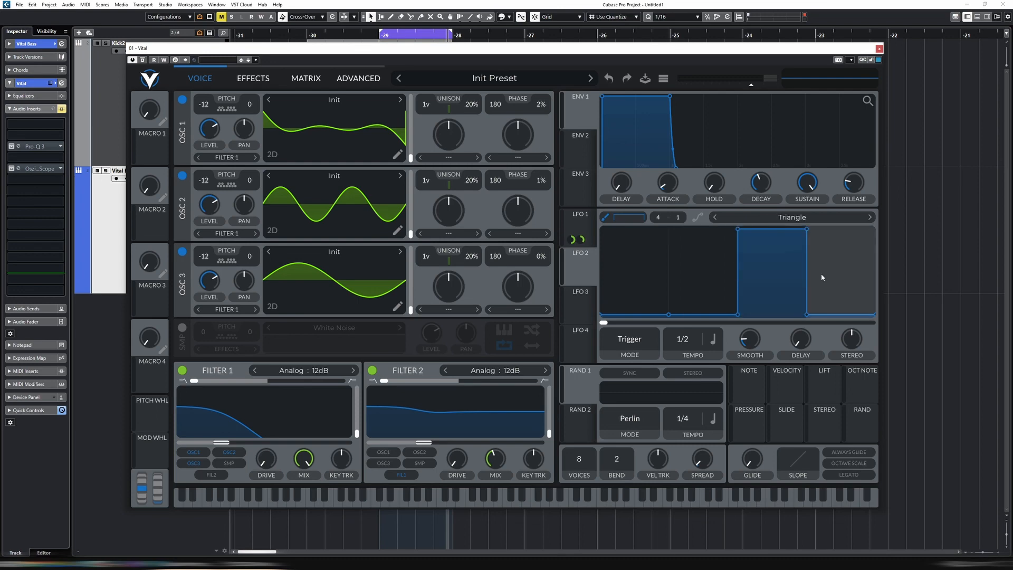
{"action": "left_click_drag", "start_coordinate": [821, 274], "coordinate": [831, 196]}
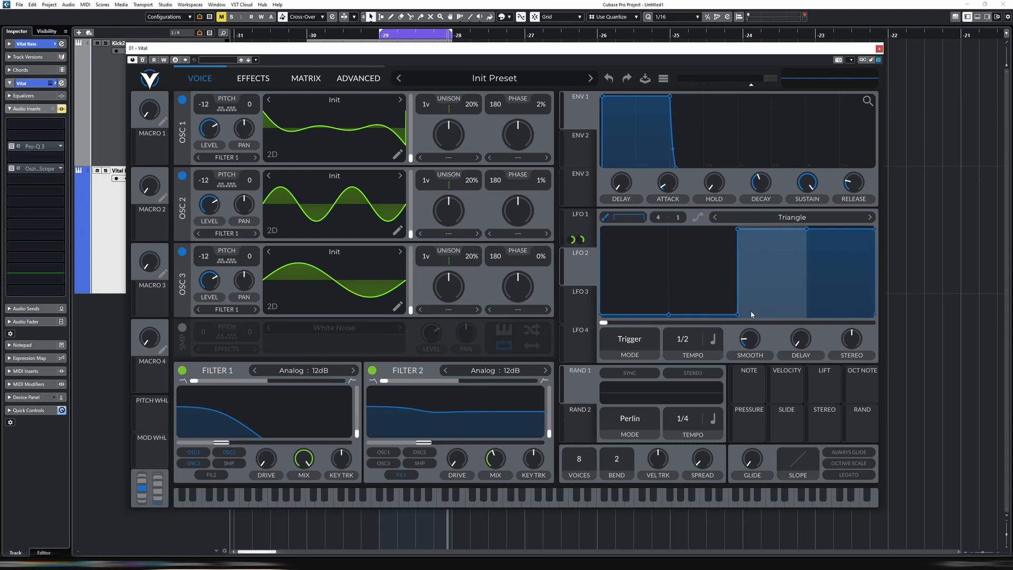
{"action": "left_click", "coordinate": [637, 339]}
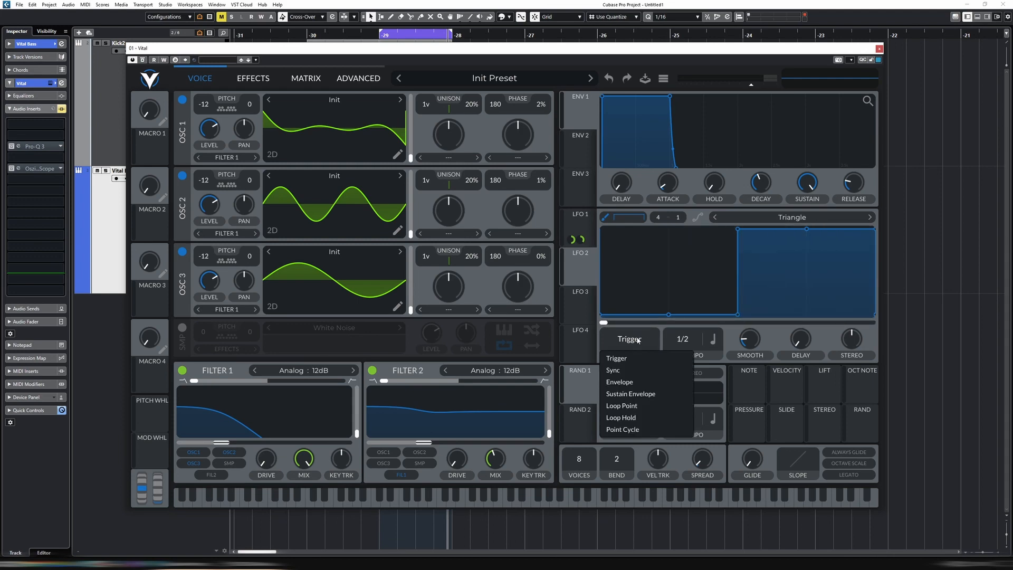
{"action": "left_click", "coordinate": [658, 368]}
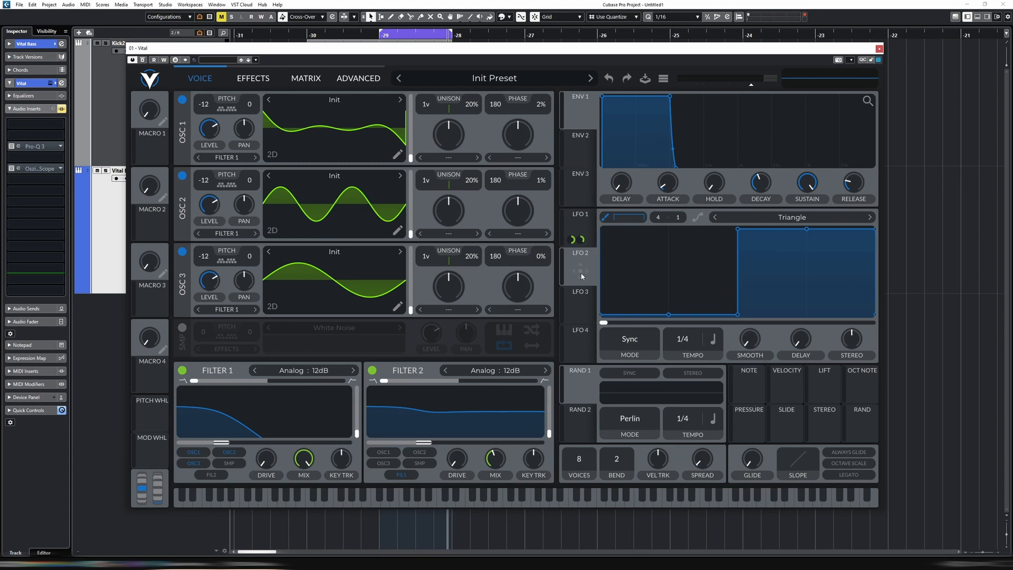
- Assign LFO 2 to the OSC 2 and OSC 3 levels and turn both base levels down to zero
{"action": "left_click_drag", "start_coordinate": [580, 273], "coordinate": [211, 207]}
{"action": "left_click_drag", "start_coordinate": [578, 276], "coordinate": [256, 329]}
{"action": "left_click_drag", "start_coordinate": [212, 292], "coordinate": [213, 291]}
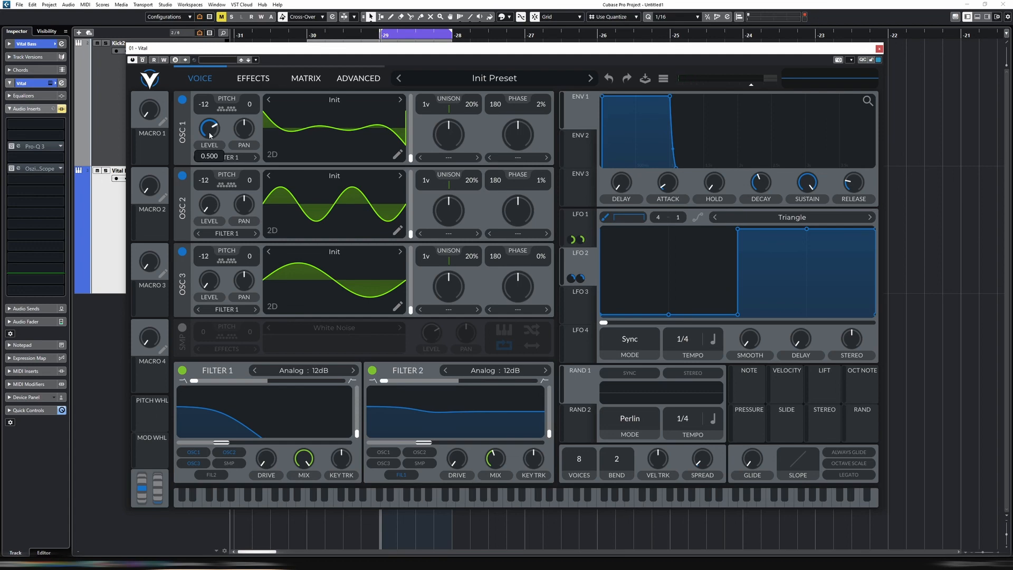
- Set the LFO 2 modulation amounts for the OSC 2 and OSC 3 levels to 0.5 each
{"action": "right_click", "coordinate": [570, 282]}
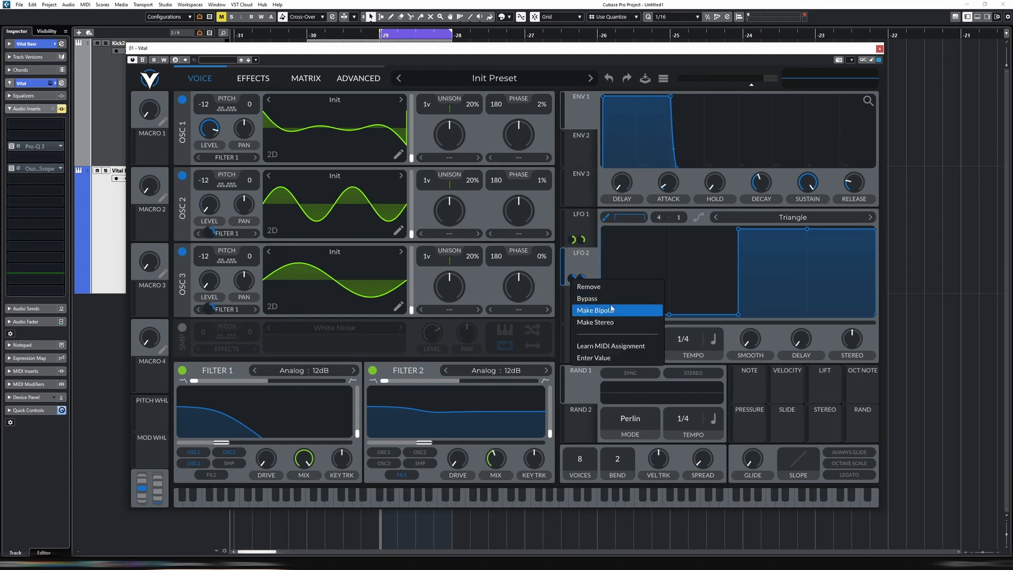
{"action": "left_click", "coordinate": [610, 356]}
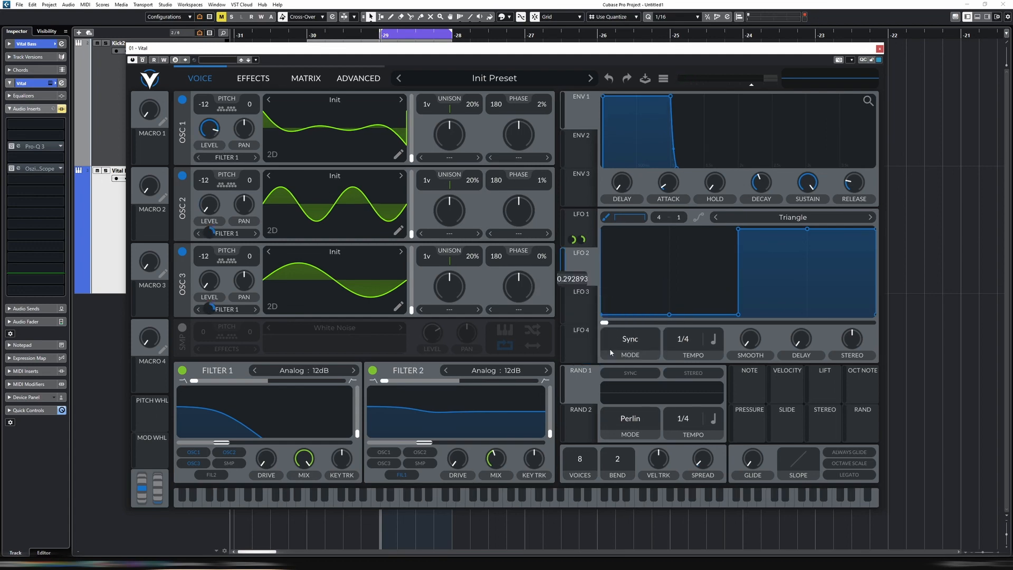
{"action": "type", "text": ".5"}
{"action": "key", "text": "Return"}
{"action": "right_click", "coordinate": [579, 279]}
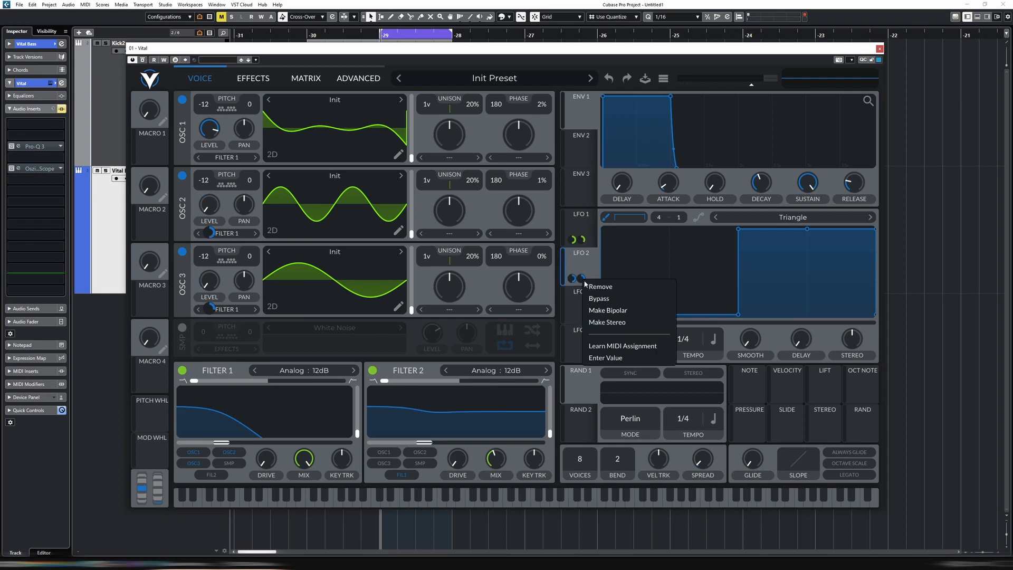
{"action": "left_click", "coordinate": [618, 355]}
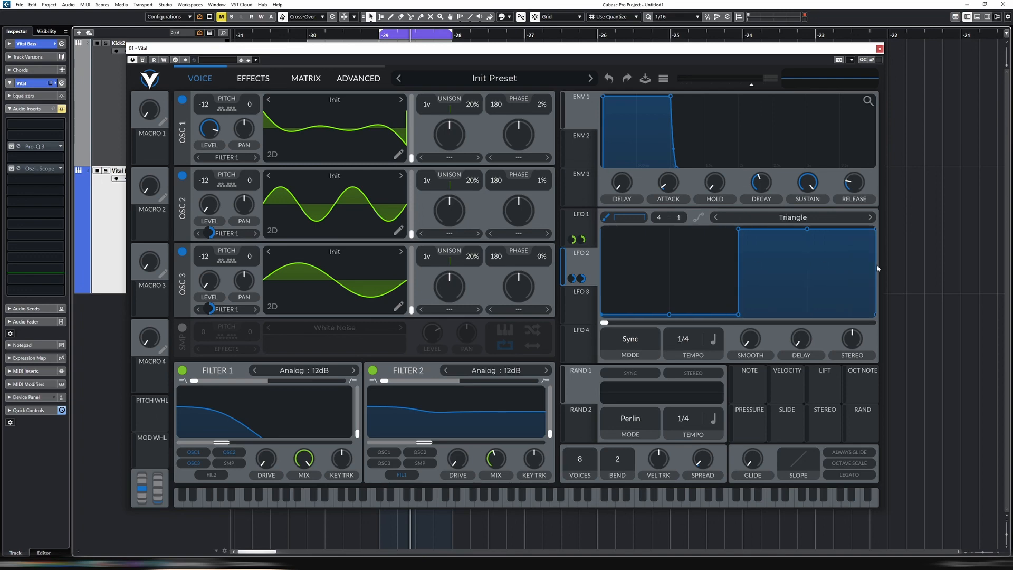
- Shape LFO 3 as a flat low line with only the second quarter high, in Sync mode with 1/4 tempo and minimum smoothing
{"action": "left_click", "coordinate": [584, 315]}
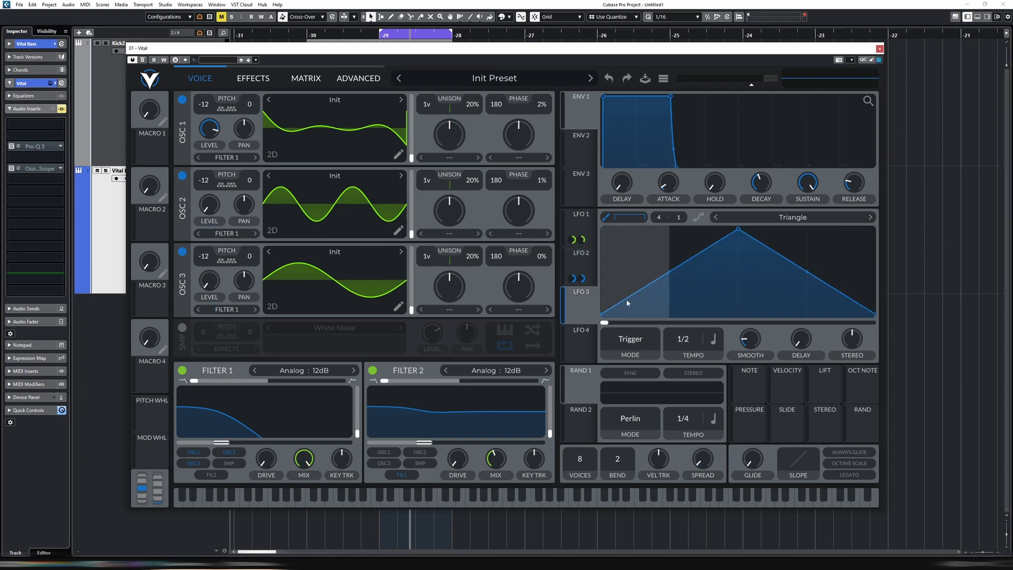
{"action": "mouse_move", "coordinate": [628, 314]}
{"action": "left_mouse_down"}
{"action": "mouse_move", "coordinate": [629, 324]}
{"action": "mouse_move", "coordinate": [987, 353]}
{"action": "left_mouse_up"}
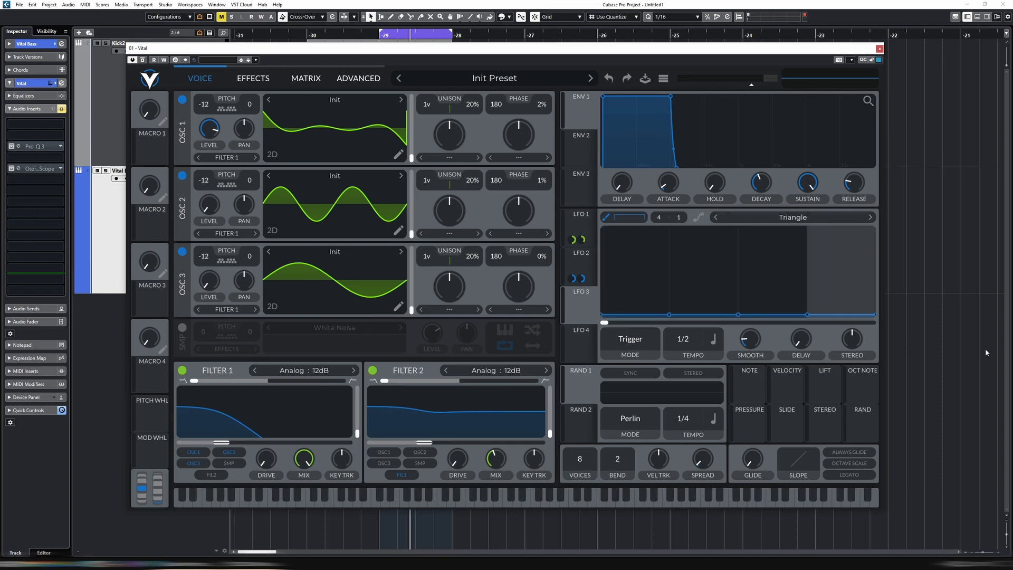
{"action": "left_click", "coordinate": [646, 359]}
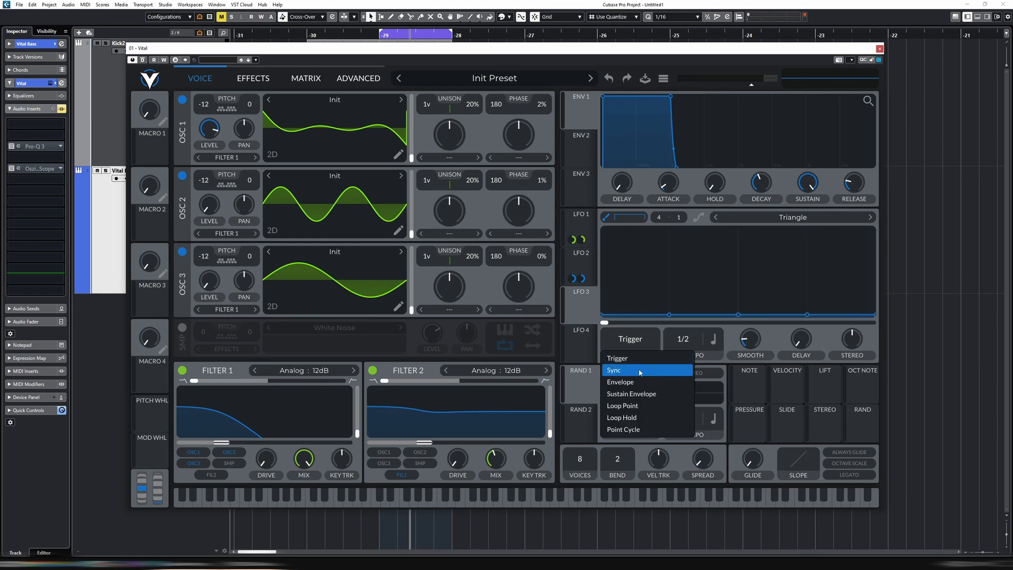
{"action": "left_click", "coordinate": [640, 370]}
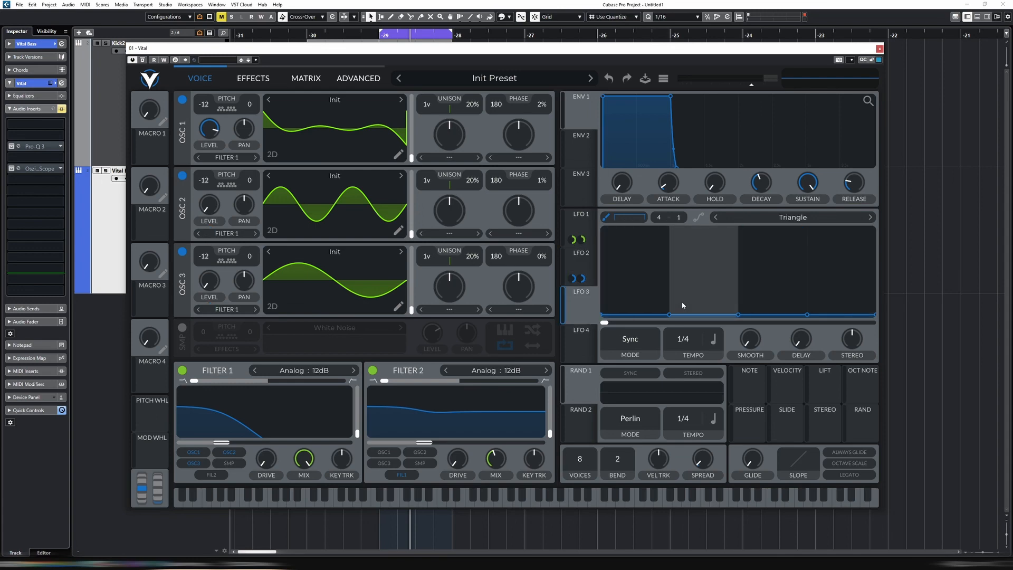
{"action": "left_click_drag", "start_coordinate": [694, 308], "coordinate": [709, 222]}
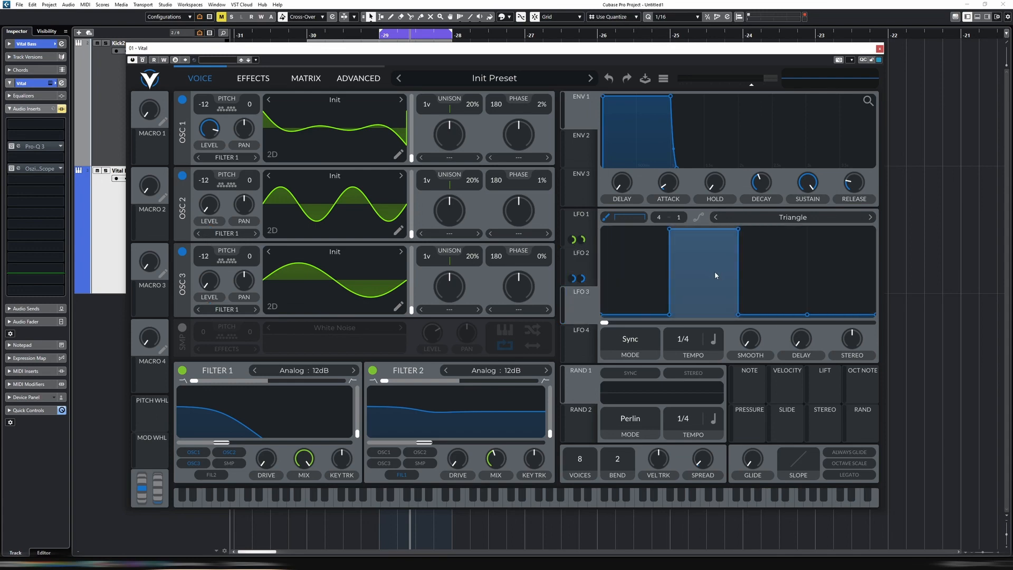
- Assign LFO 3 to the OSC 2 and OSC 3 levels with a modulation amount of 0.5 each
{"action": "left_click_drag", "start_coordinate": [581, 309], "coordinate": [208, 208]}
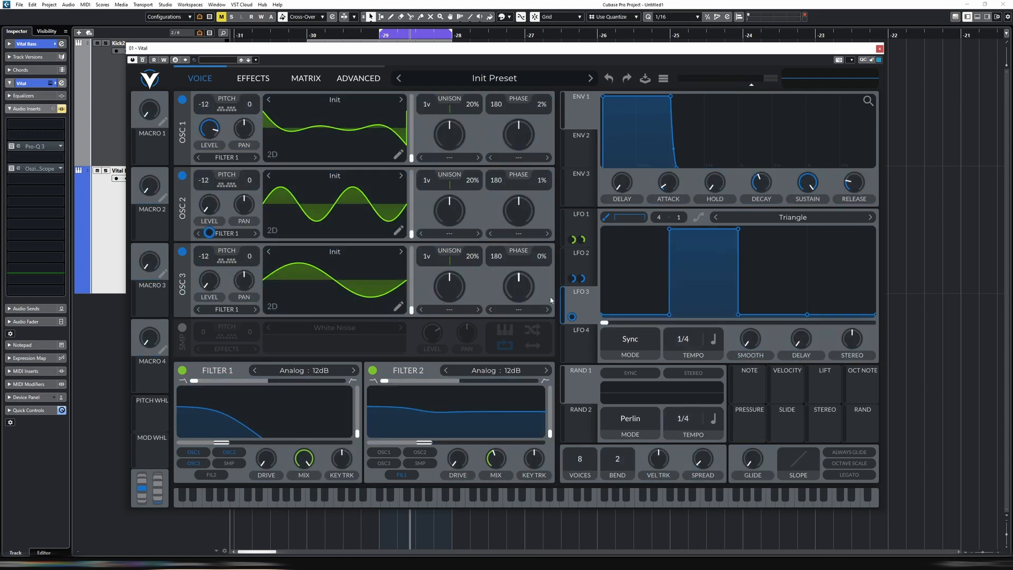
{"action": "left_click_drag", "start_coordinate": [572, 317], "coordinate": [208, 280]}
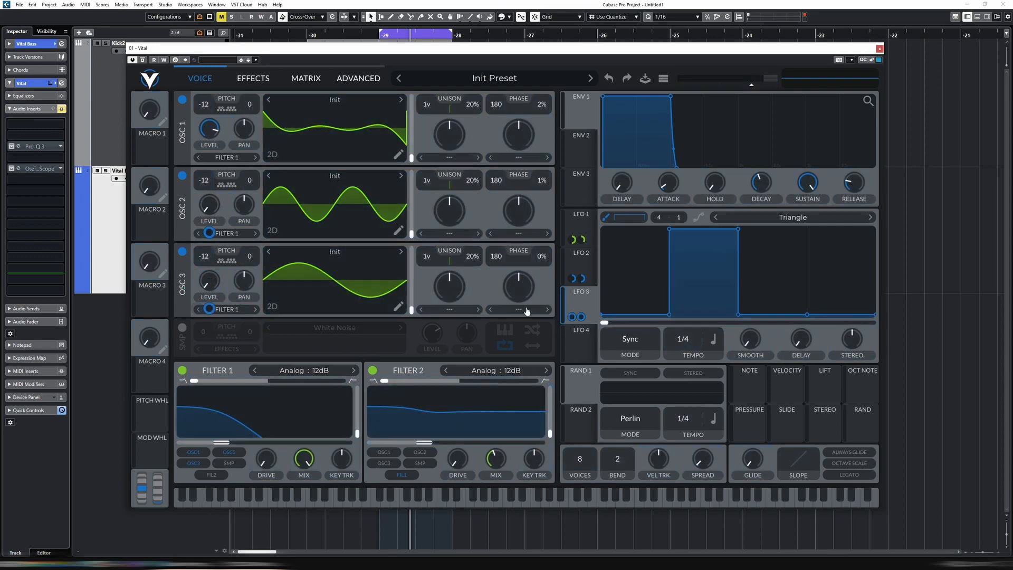
{"action": "right_click", "coordinate": [572, 317]}
{"action": "left_click", "coordinate": [612, 396]}
{"action": "type", "text": "0.5"}
{"action": "key", "text": "Return"}
{"action": "right_click", "coordinate": [580, 316]}
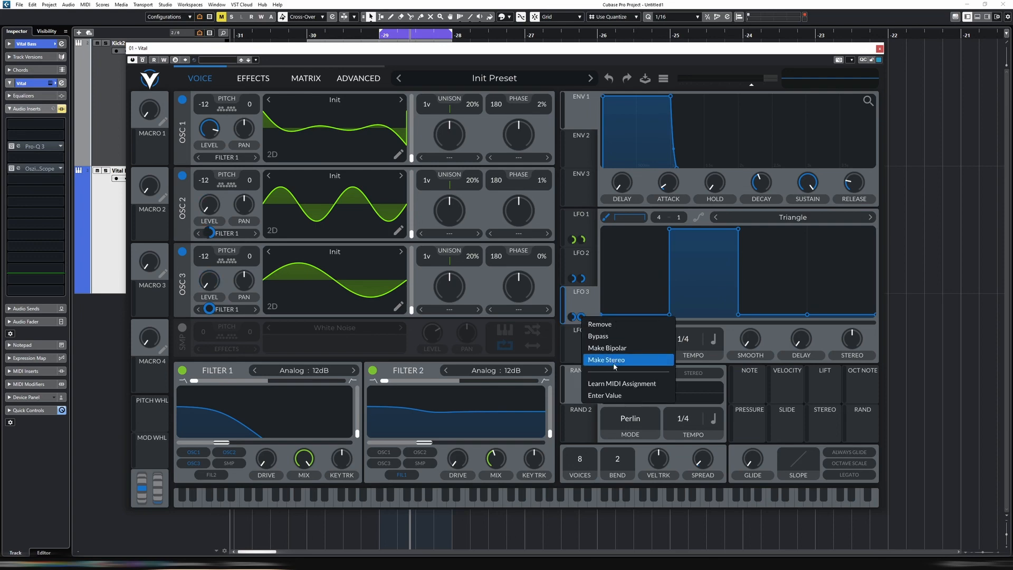
{"action": "left_click", "coordinate": [615, 396]}
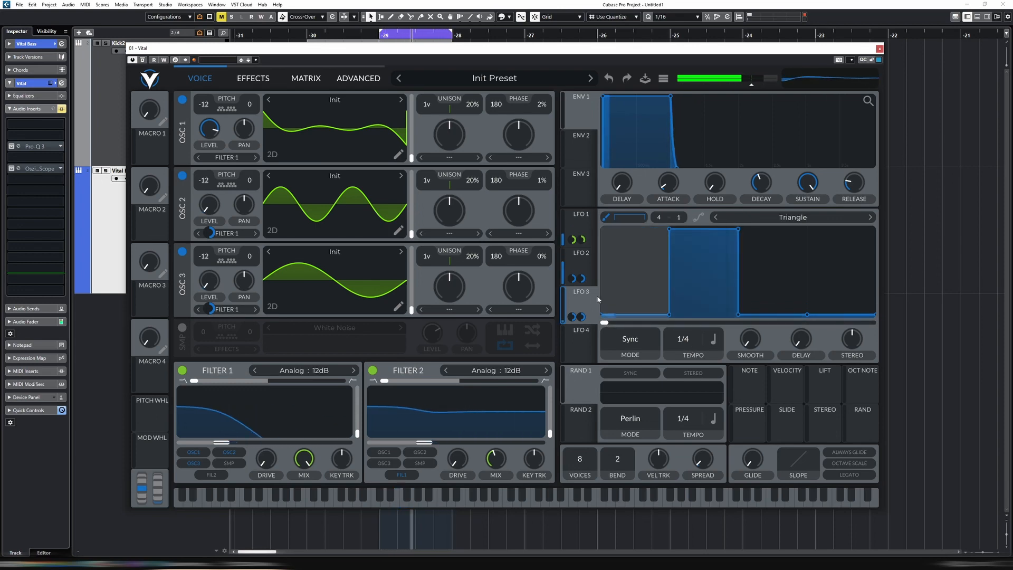
- Compare the LFO 2 and LFO 3 shapes during playback and review their assignments in the modulation matrix
{"action": "left_click", "coordinate": [584, 266]}
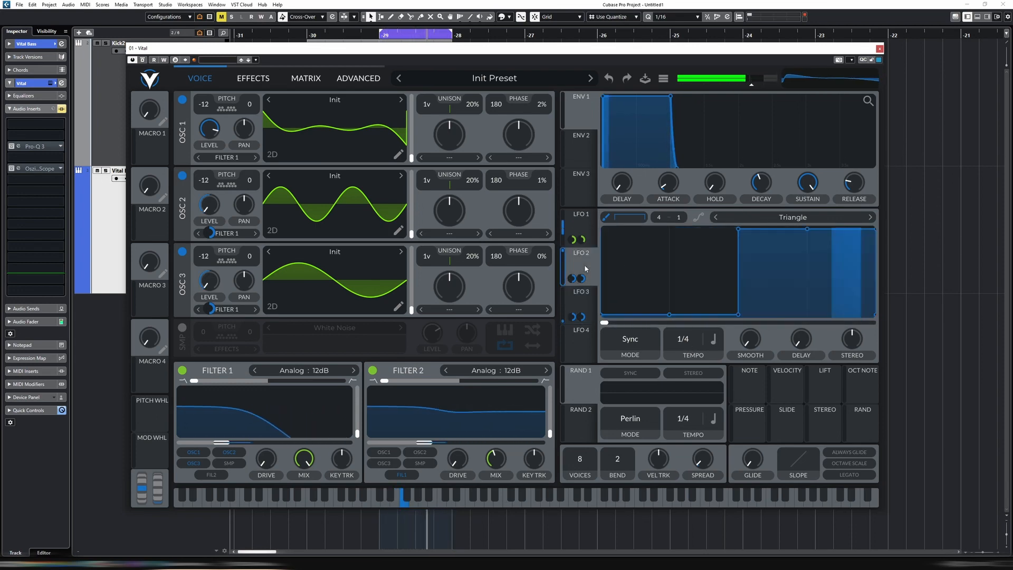
{"action": "left_click", "coordinate": [587, 304]}
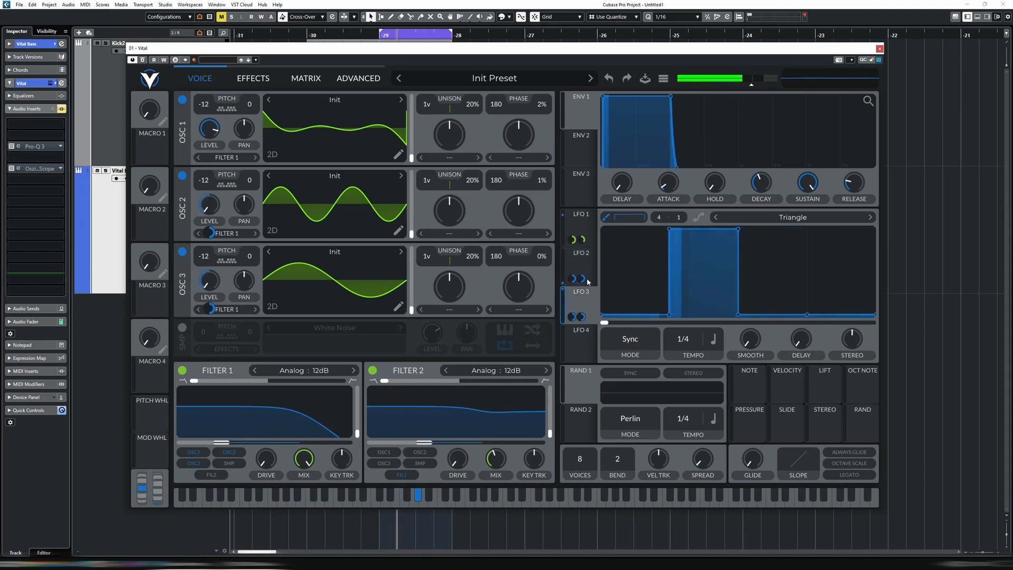
{"action": "left_click", "coordinate": [588, 278]}
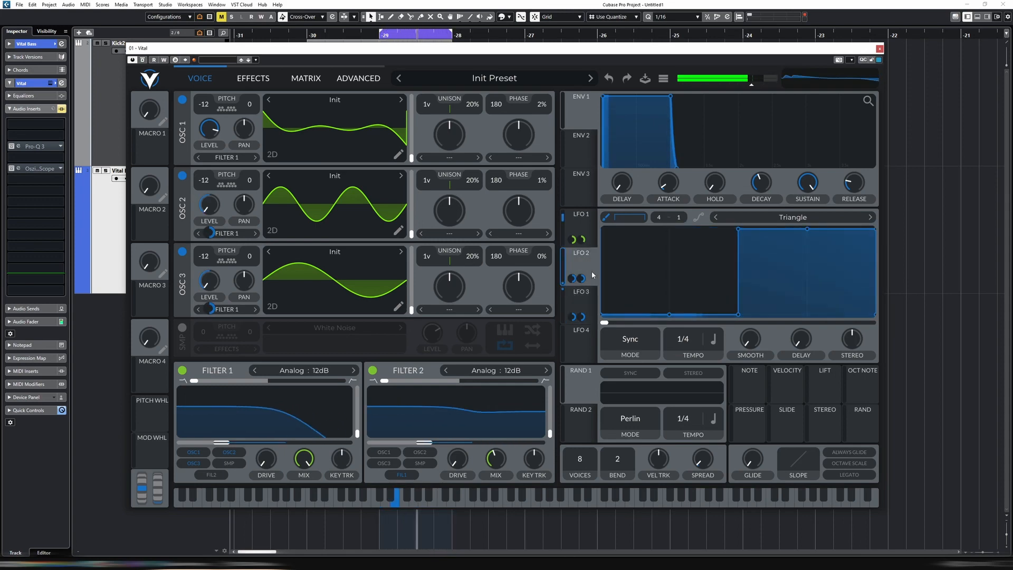
{"action": "left_click", "coordinate": [304, 82]}
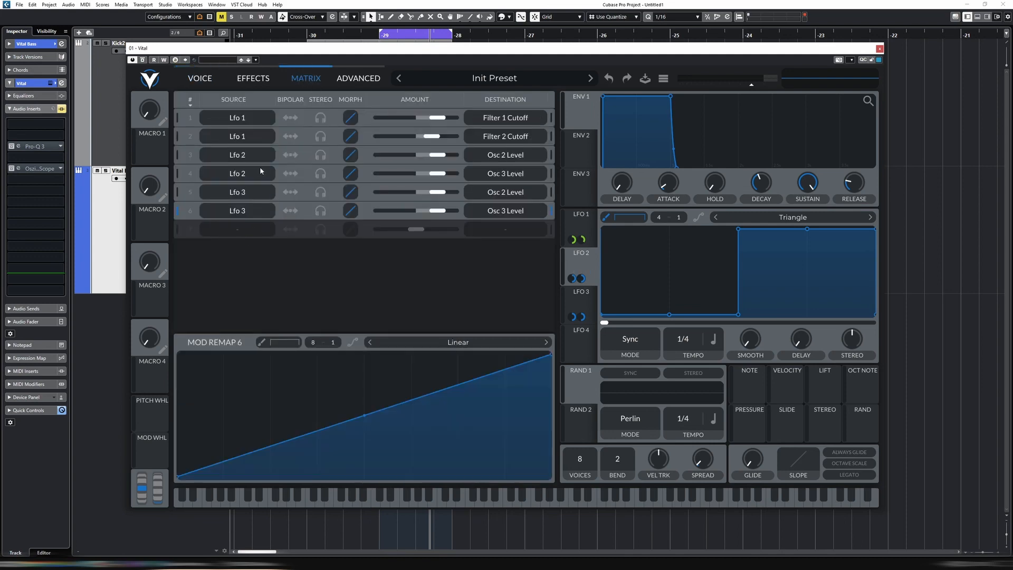
{"action": "left_click", "coordinate": [584, 299]}
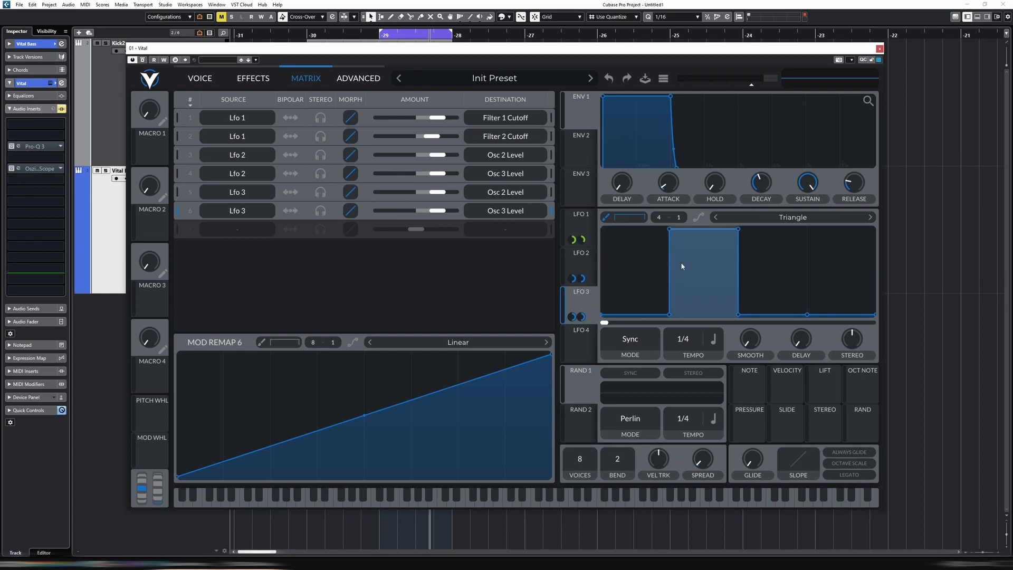
{"action": "left_click", "coordinate": [589, 261]}
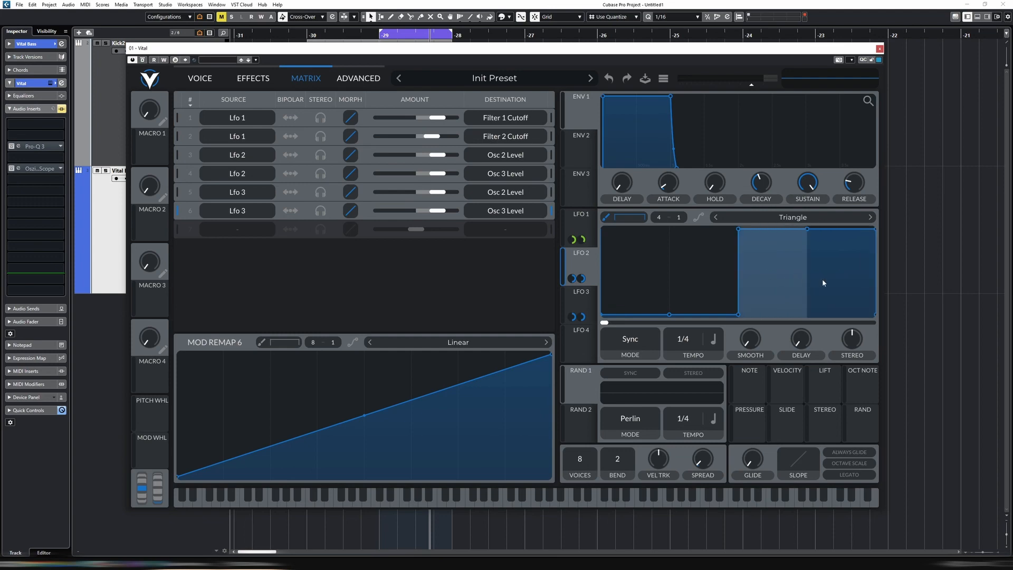
{"action": "left_click", "coordinate": [592, 303]}
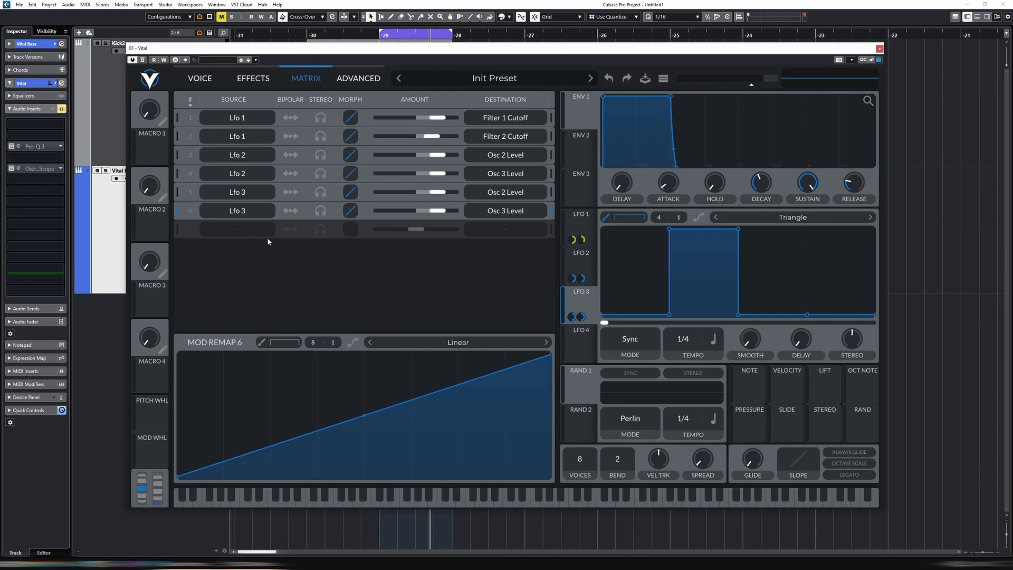
- Add a modulation routing from Macro 2 to the Modulation 5 Amount
{"action": "left_click", "coordinate": [243, 231]}
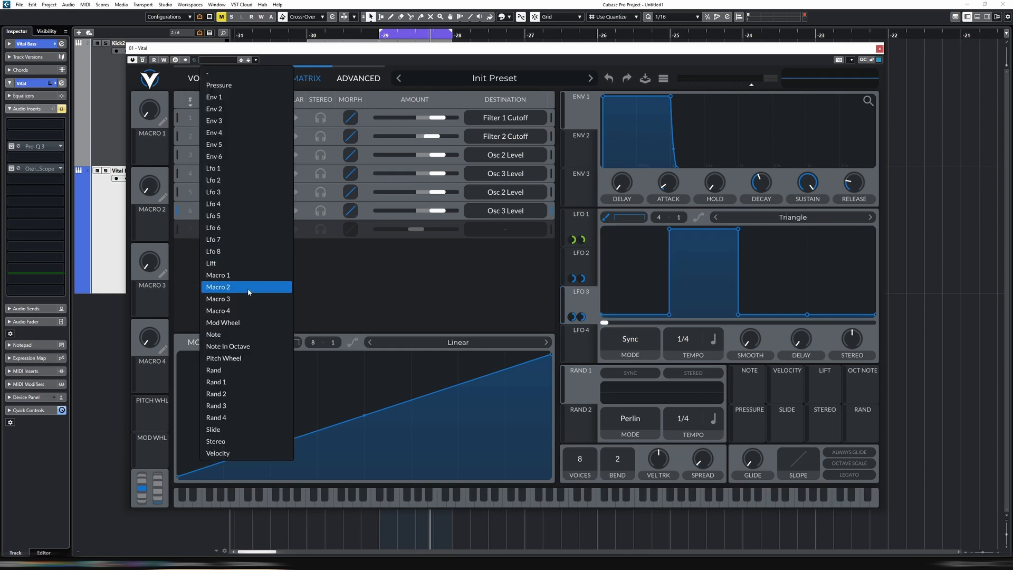
{"action": "left_click", "coordinate": [247, 288]}
{"action": "left_click", "coordinate": [515, 232]}
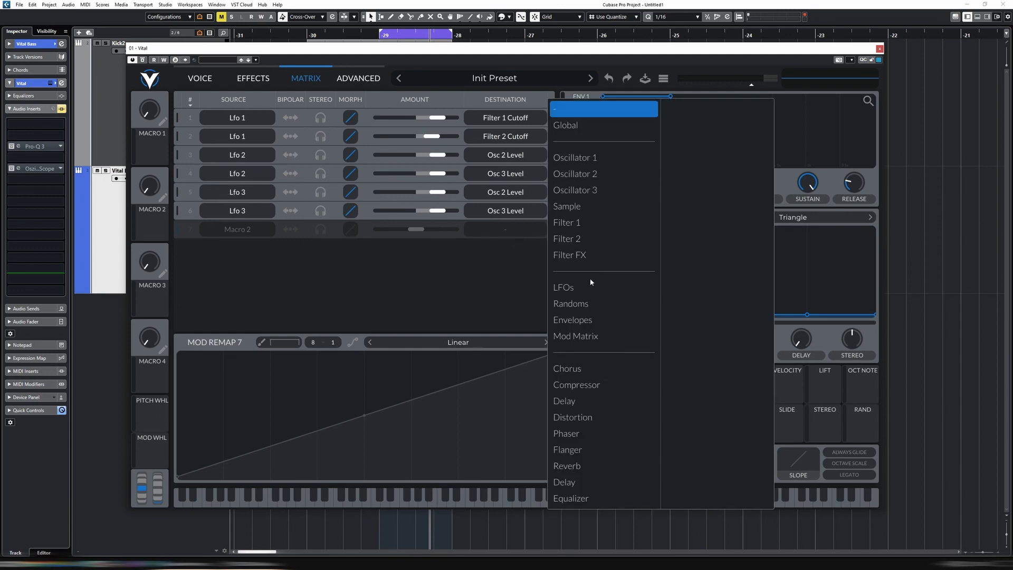
{"action": "left_click", "coordinate": [575, 336]}
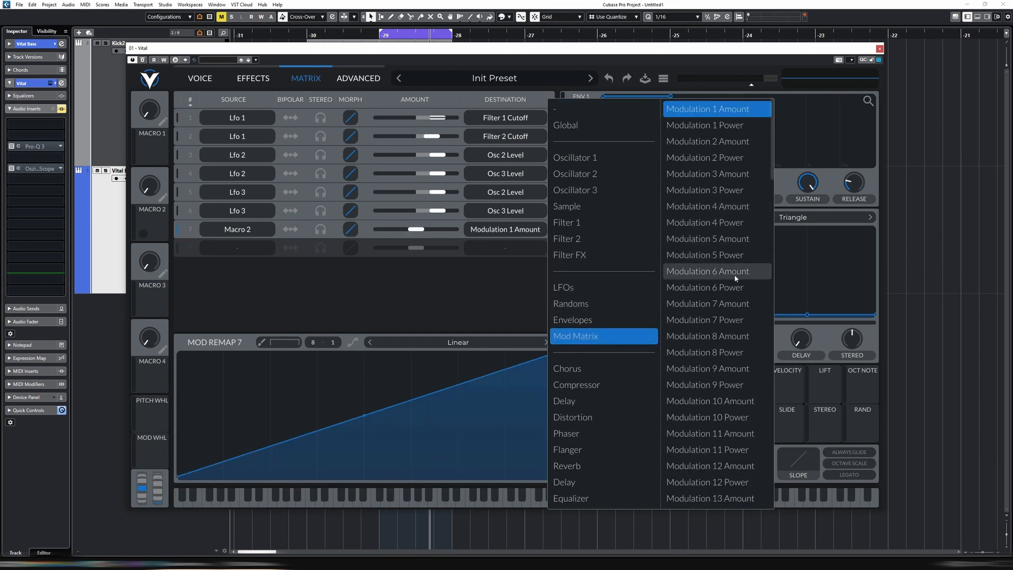
{"action": "left_click", "coordinate": [730, 240]}
{"action": "left_click", "coordinate": [296, 280]}
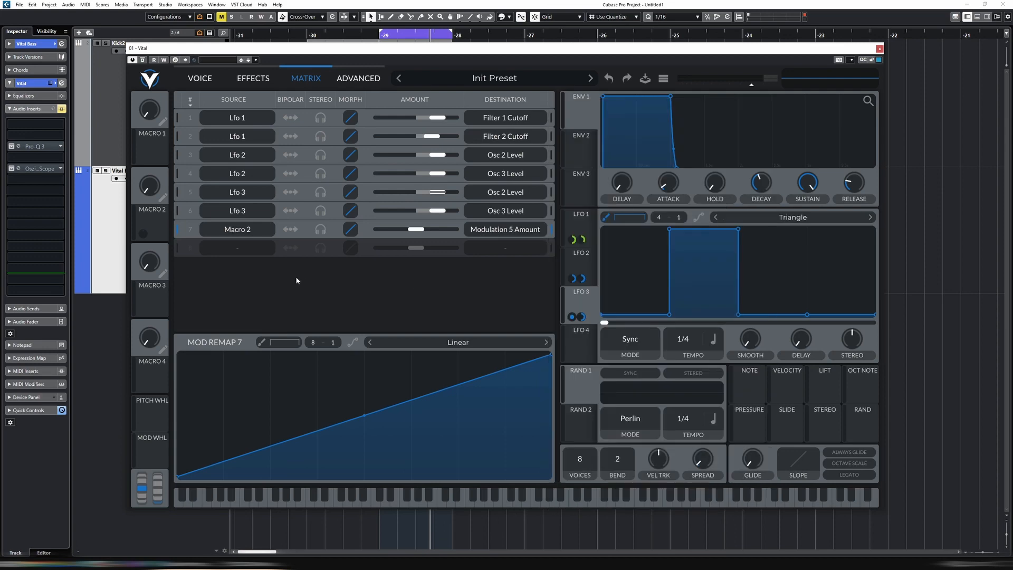
- Add a second Macro 2 routing with Modulation 6 Amount as its destination
{"action": "left_click", "coordinate": [246, 253]}
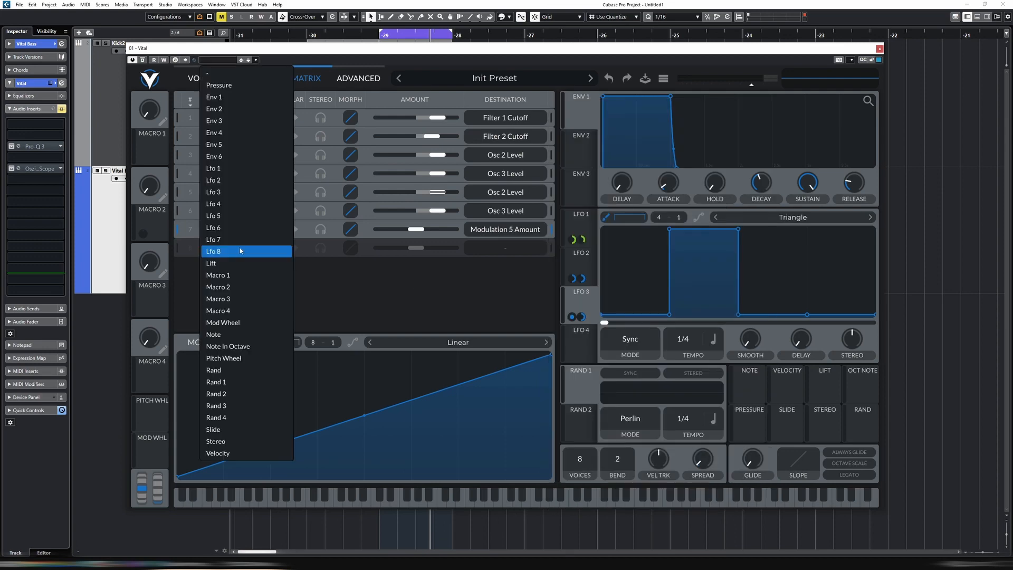
{"action": "left_click", "coordinate": [248, 286]}
{"action": "left_click", "coordinate": [488, 248]}
{"action": "mouse_move", "coordinate": [604, 336]}
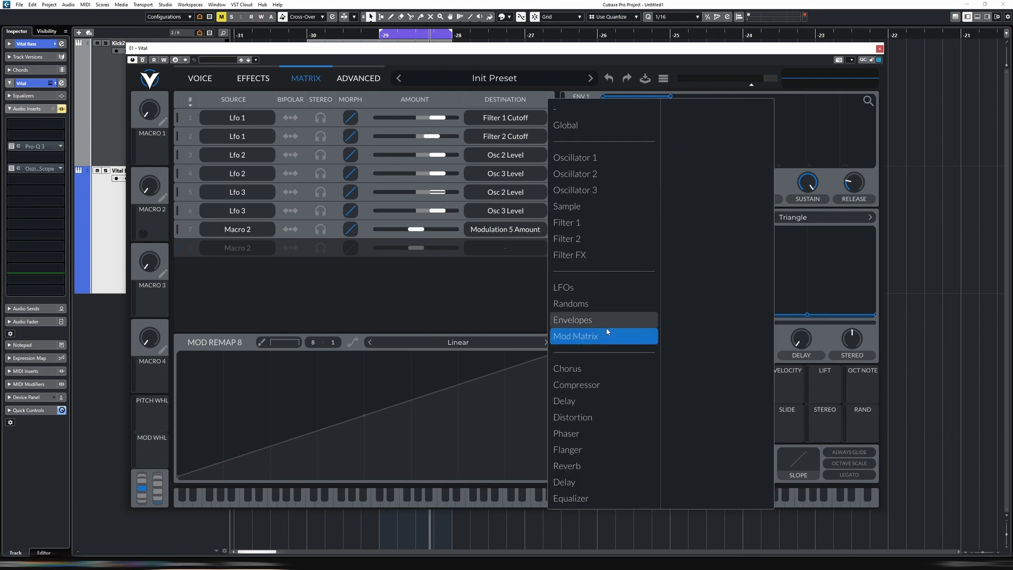
{"action": "left_click", "coordinate": [707, 109]}
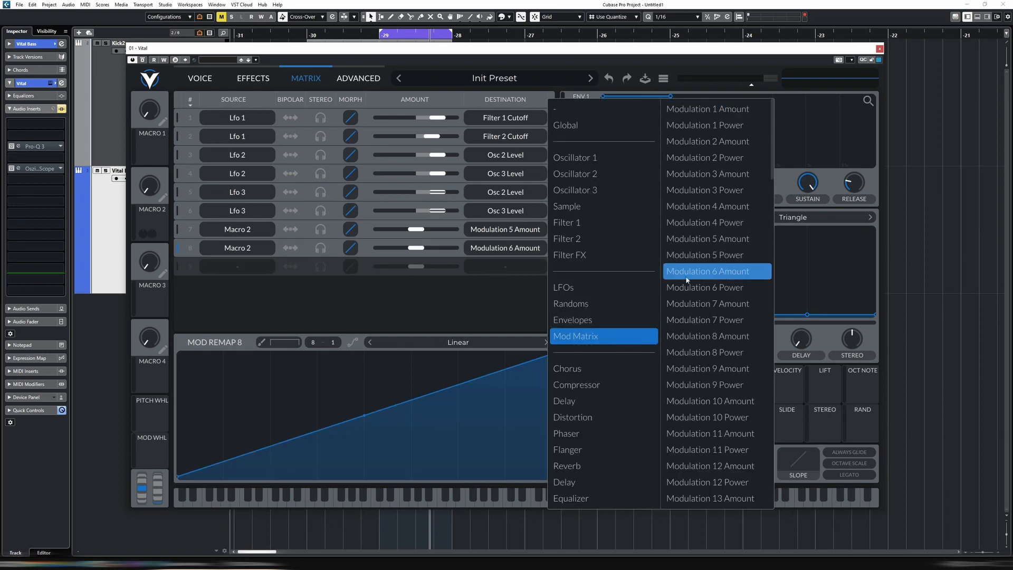
{"action": "left_click", "coordinate": [727, 274]}
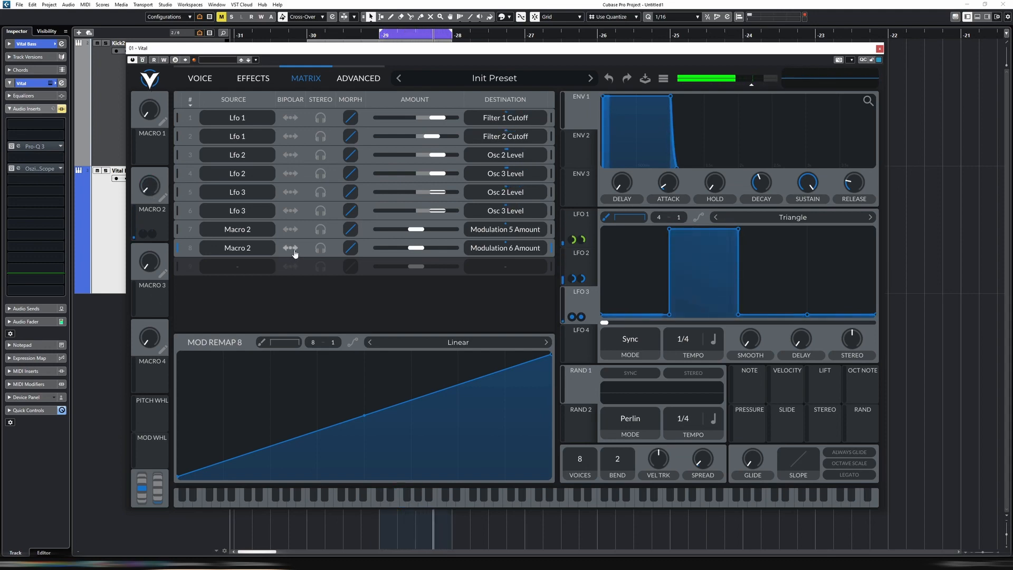
- Uncover the arrangement and move the loop range to bars -28 to -27, over the start of the second Vital Bass part
{"action": "left_click", "coordinate": [210, 81]}
{"action": "left_click_drag", "start_coordinate": [672, 49], "coordinate": [535, 364]}
{"action": "left_click", "coordinate": [479, 173]}
{"action": "left_click", "coordinate": [509, 265]}
{"action": "left_click_drag", "start_coordinate": [410, 35], "coordinate": [501, 41]}
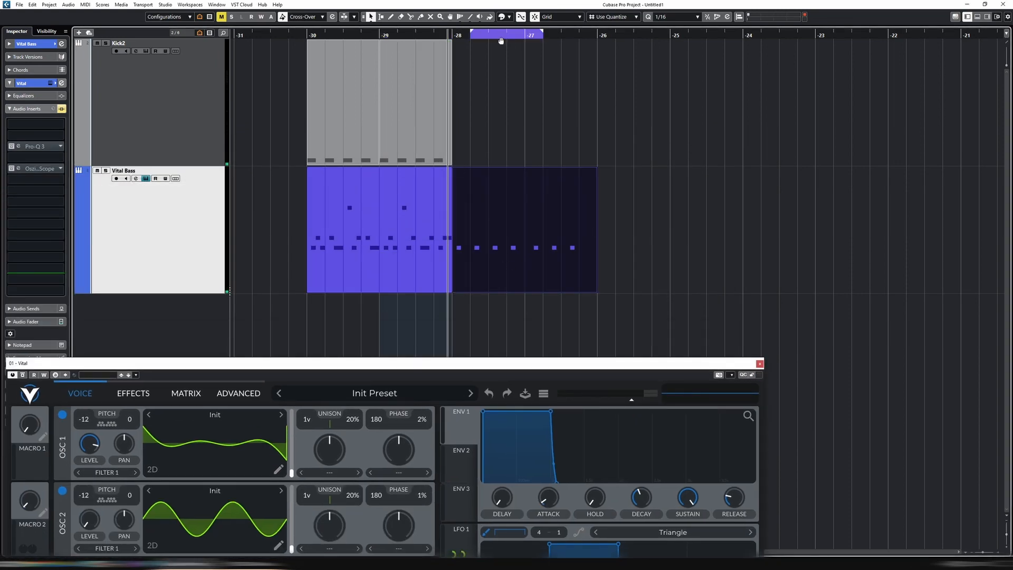
- Examine the notes of the second Vital Bass part in the Key Editor, zoomed in, and close the editor
{"action": "double_click", "coordinate": [502, 240]}
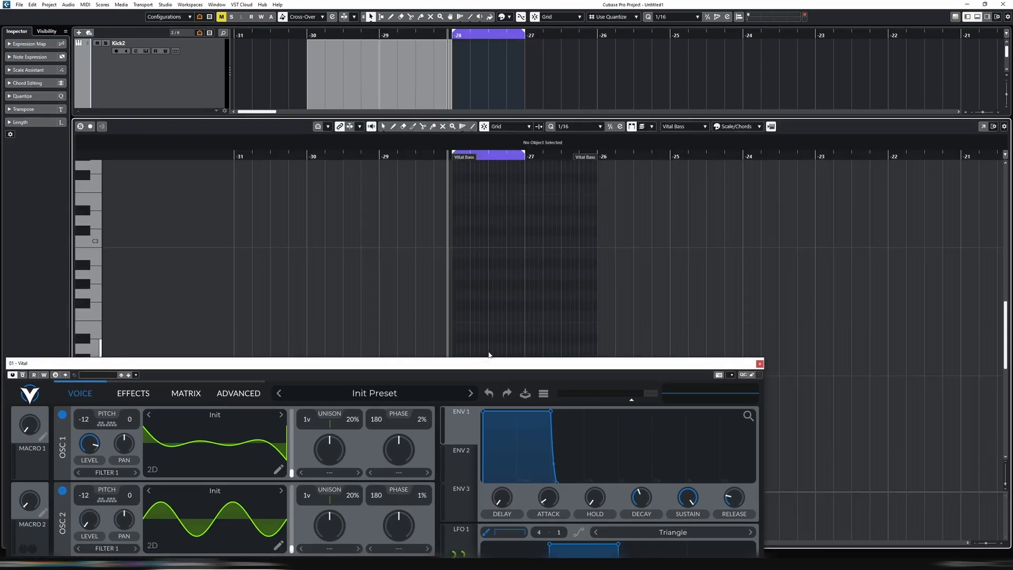
{"action": "left_click_drag", "start_coordinate": [489, 363], "coordinate": [543, 396]}
{"action": "scroll", "coordinate": [562, 262], "scroll_direction": "down", "scroll_amount": 5}
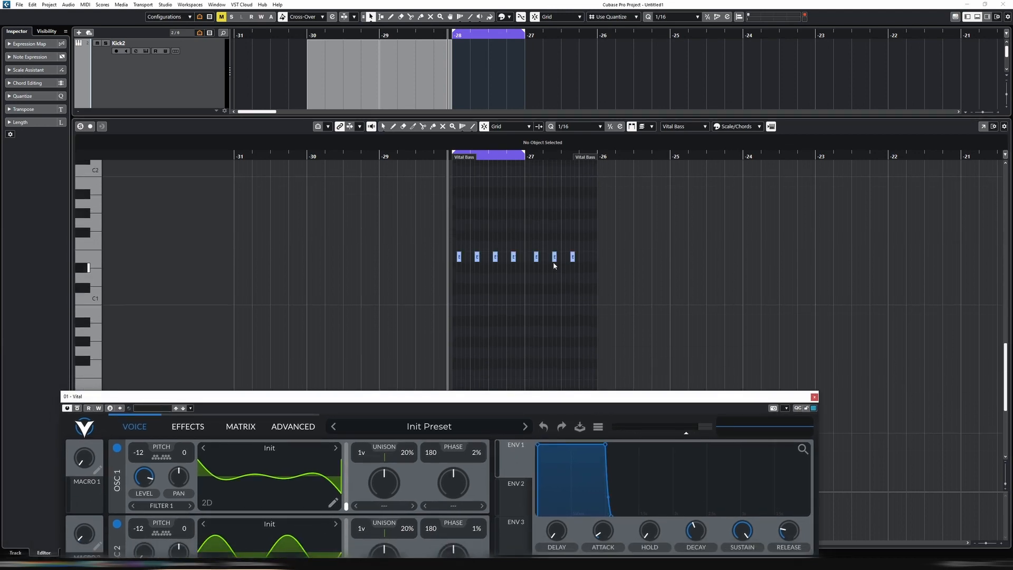
{"action": "key", "text": "h"}
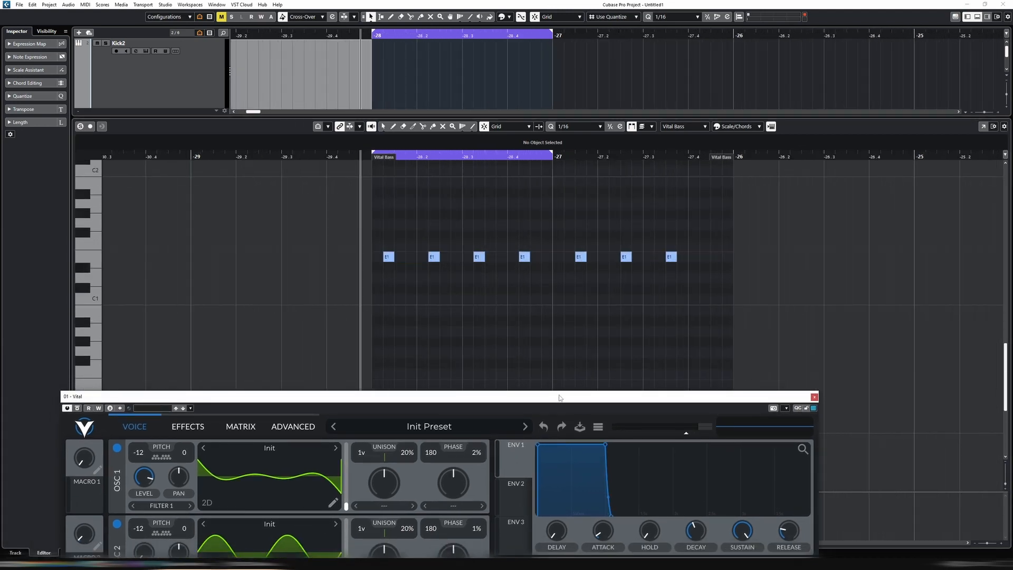
{"action": "left_click_drag", "start_coordinate": [559, 397], "coordinate": [677, 53]}
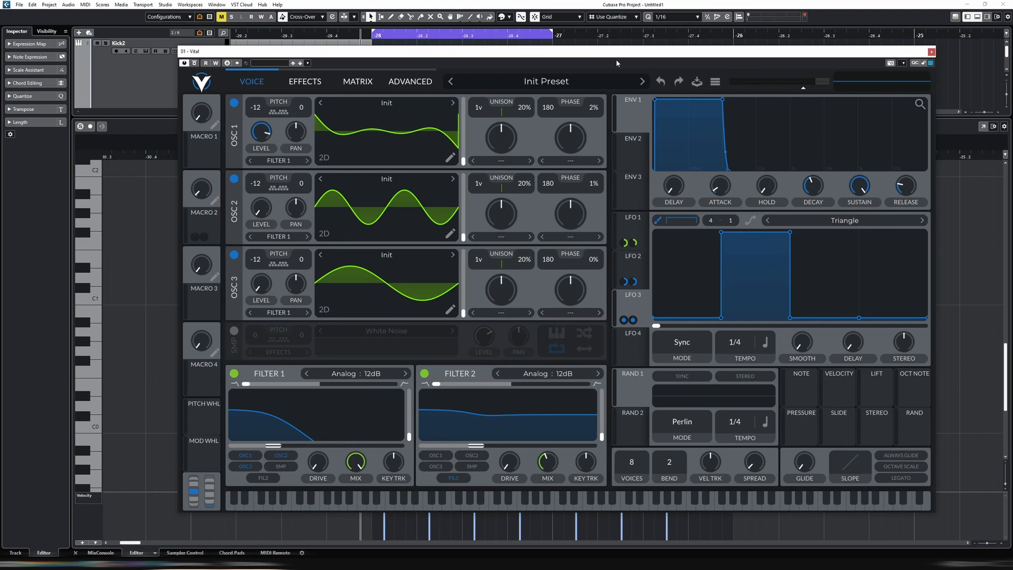
{"action": "key", "text": "ctrl+e"}
- Open Pro-Q 3 on the Vital Bass track, delete its low boost band, and place its analyzer beside the synth
{"action": "left_click", "coordinate": [21, 149]}
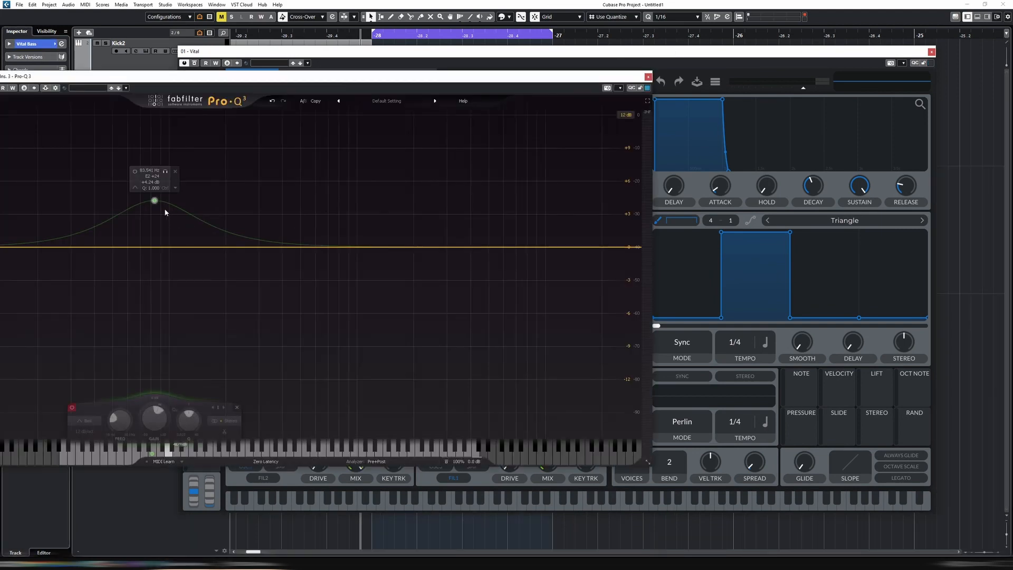
{"action": "left_click", "coordinate": [176, 172]}
{"action": "left_click_drag", "start_coordinate": [124, 76], "coordinate": [659, 305]}
{"action": "left_click_drag", "start_coordinate": [583, 48], "coordinate": [401, 28]}
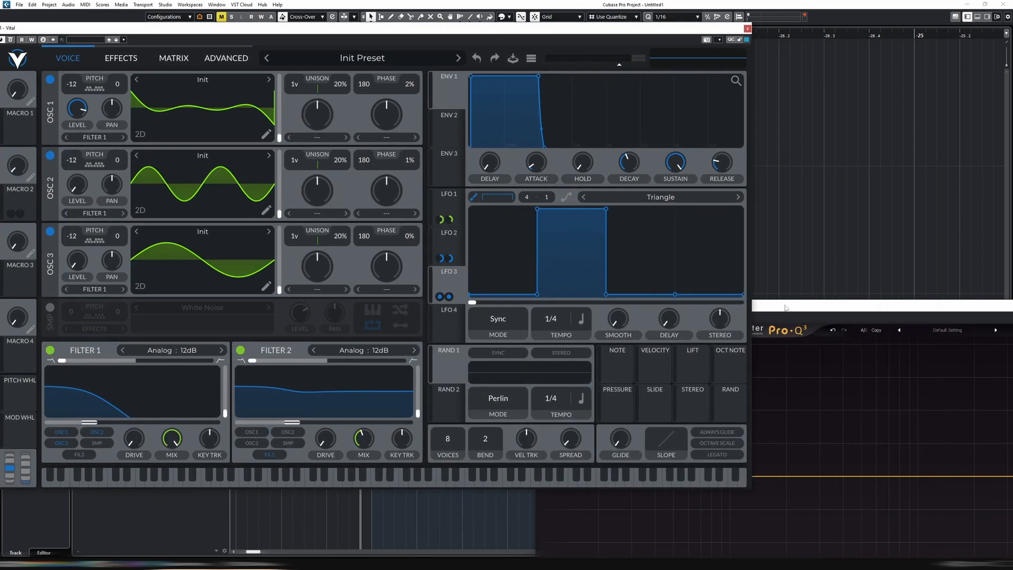
{"action": "left_click_drag", "start_coordinate": [784, 307], "coordinate": [769, 135]}
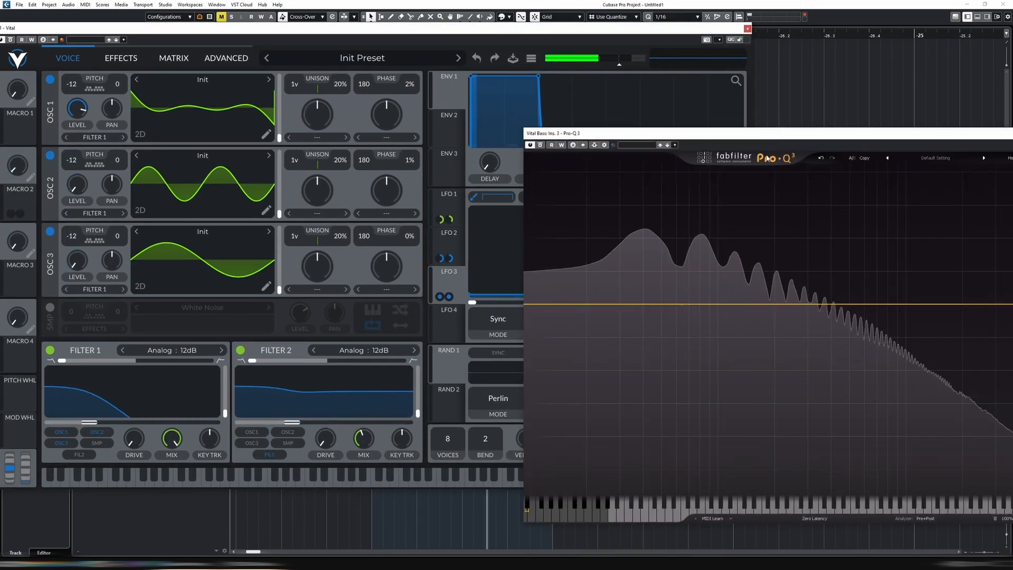
- Turn Macro 2 up to maximum and examine its effect on the low harmonics in the Pro-Q 3 analyzer
{"action": "left_click_drag", "start_coordinate": [537, 37], "coordinate": [587, 38]}
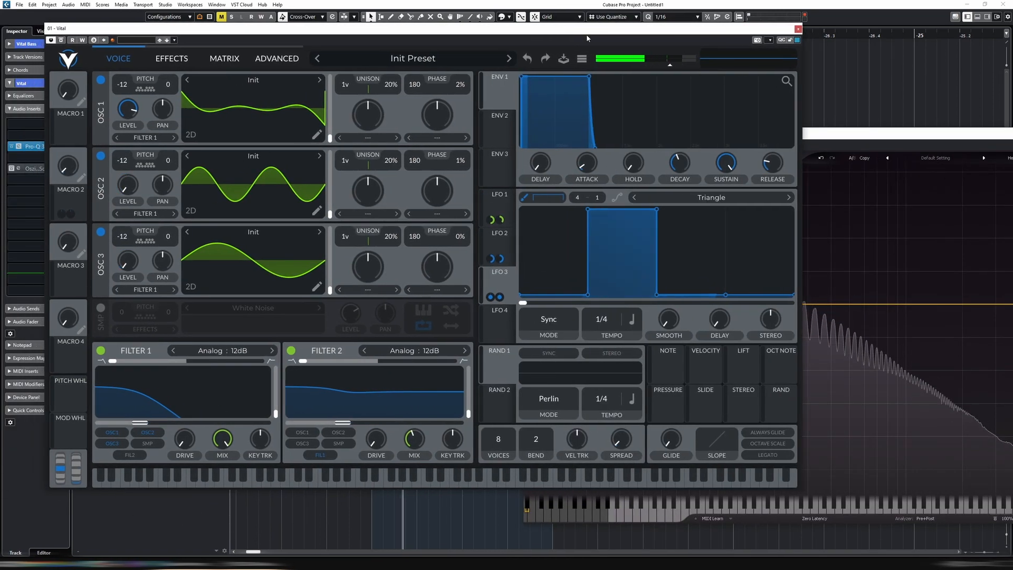
{"action": "left_click", "coordinate": [897, 135]}
{"action": "left_click_drag", "start_coordinate": [674, 138], "coordinate": [723, 153]}
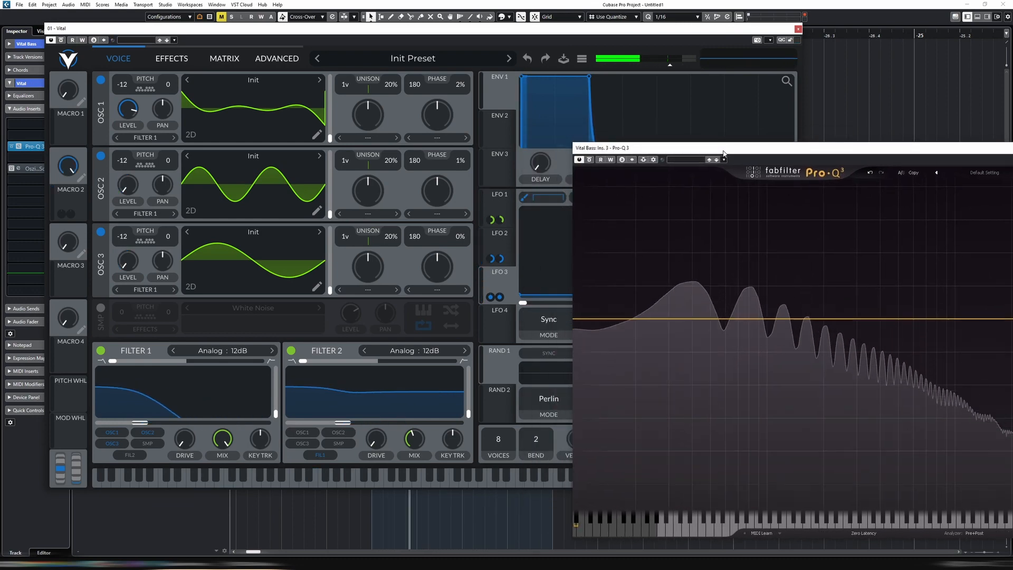
{"action": "left_click_drag", "start_coordinate": [723, 28], "coordinate": [686, 24]}
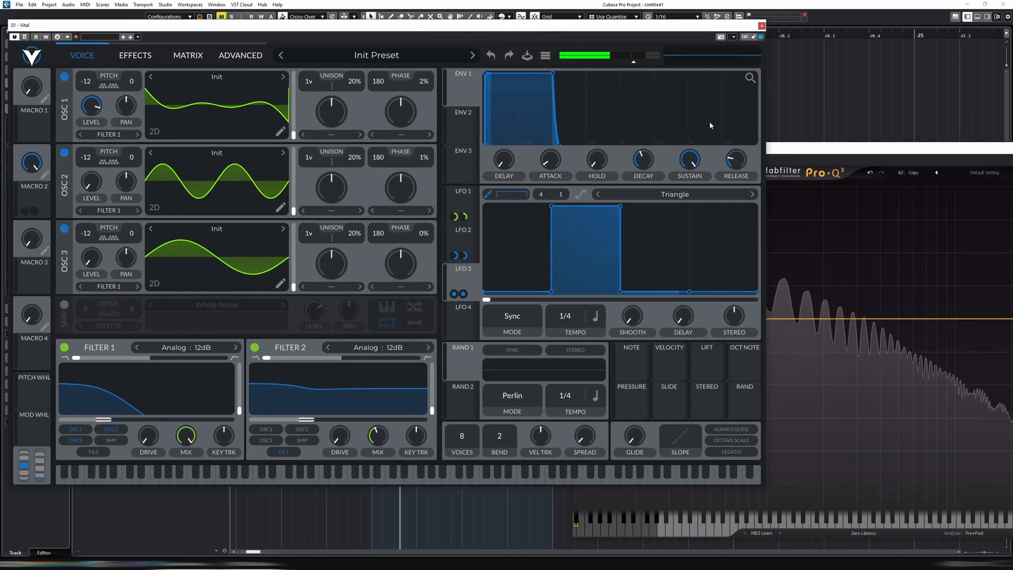
{"action": "left_click", "coordinate": [782, 150]}
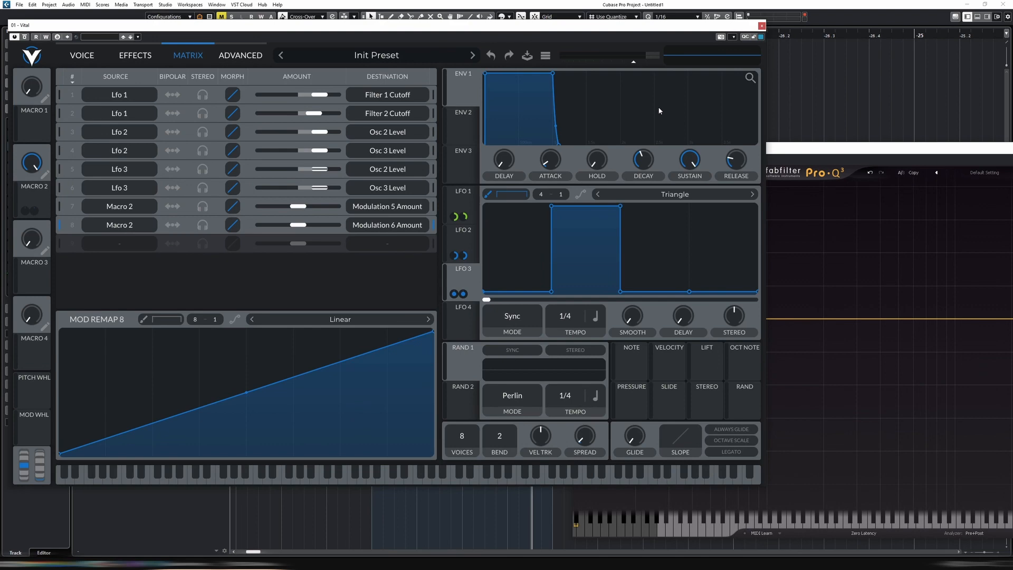
- Raise the Macro 2 amounts for Modulation 5 and Modulation 6 to their positive maximum
{"action": "left_click", "coordinate": [823, 148]}
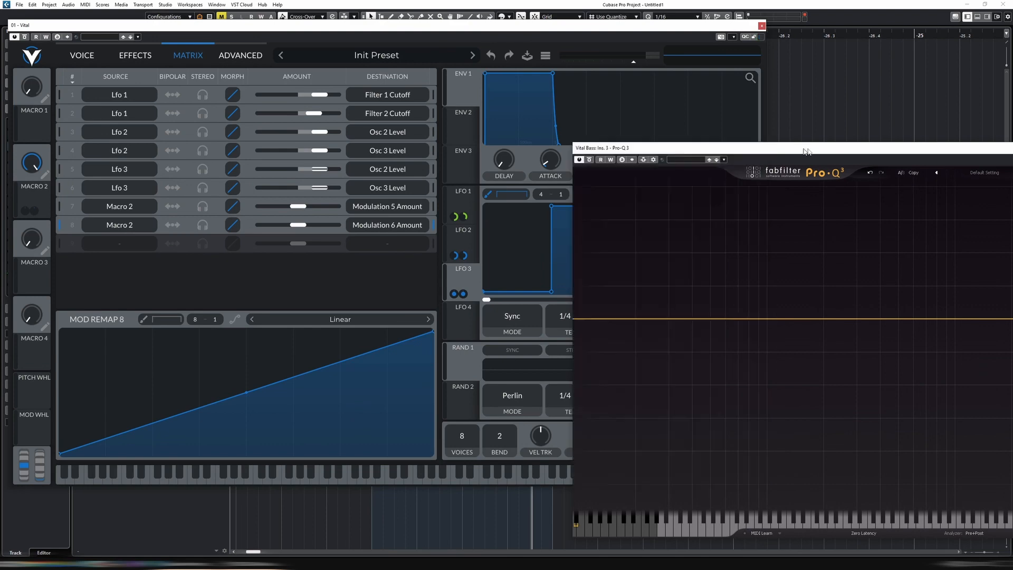
{"action": "left_click_drag", "start_coordinate": [823, 148], "coordinate": [922, 112]}
{"action": "left_click_drag", "start_coordinate": [686, 25], "coordinate": [559, 21]}
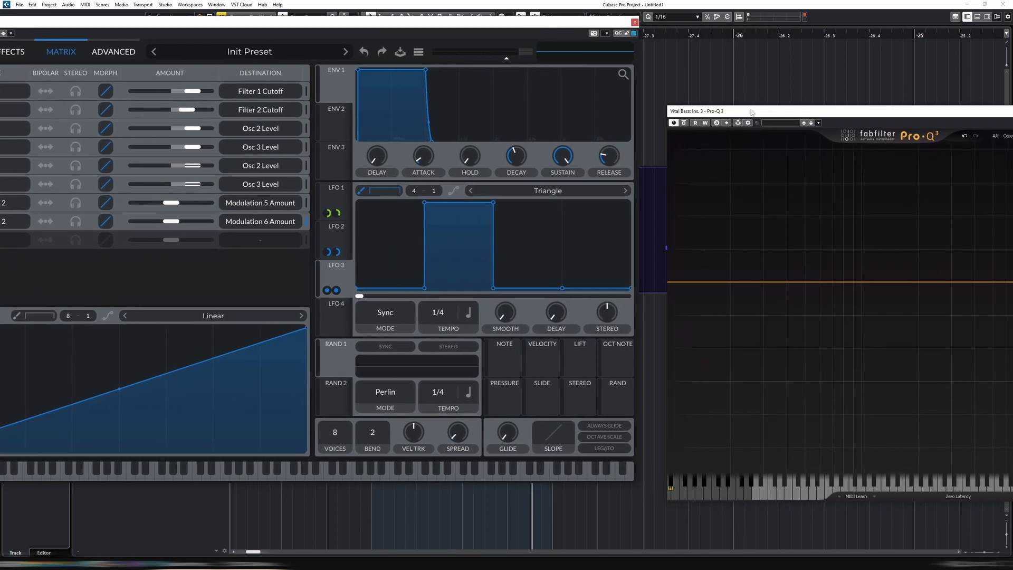
{"action": "left_click_drag", "start_coordinate": [752, 112], "coordinate": [582, 97]}
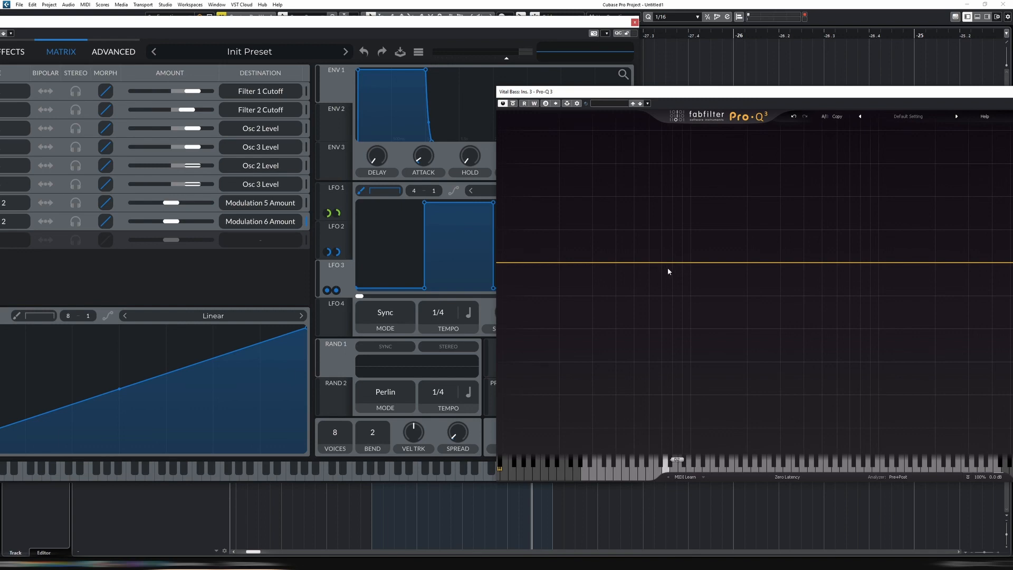
{"action": "left_click_drag", "start_coordinate": [171, 203], "coordinate": [227, 222]}
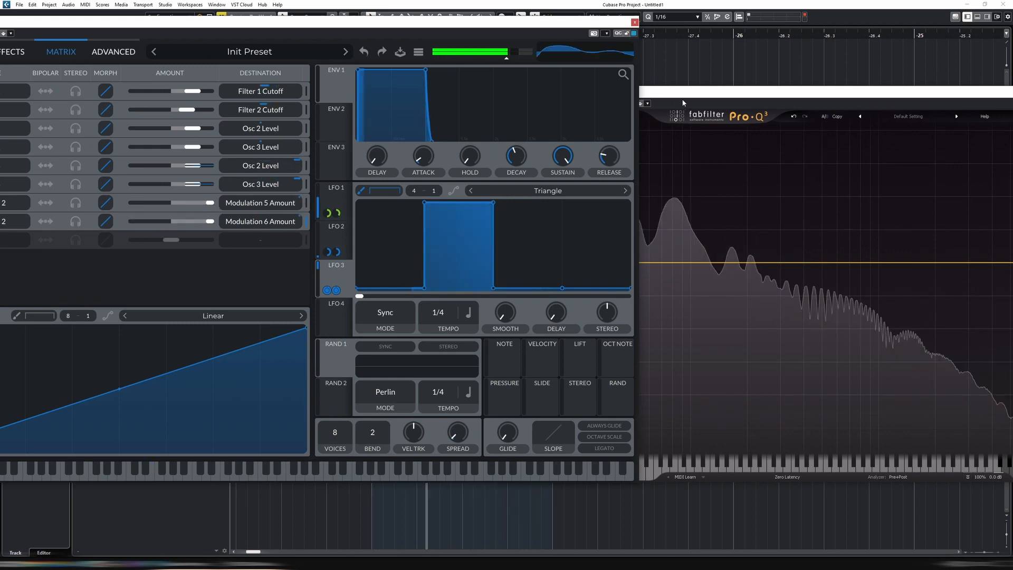
- Lower the Macro 2 amounts for Modulation 5 and Modulation 6 to nearly their negative minimum
{"action": "left_click_drag", "start_coordinate": [684, 95], "coordinate": [791, 87]}
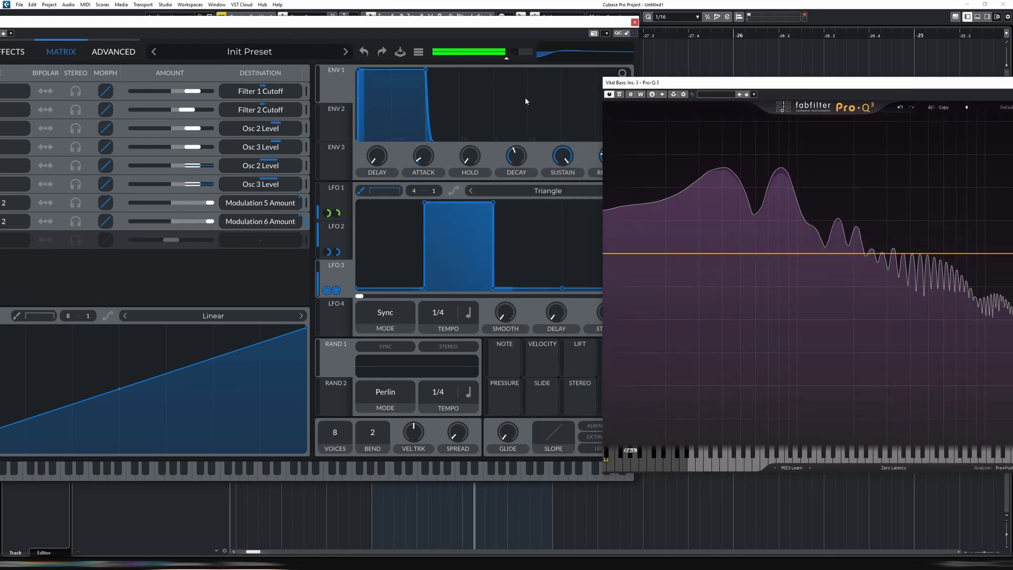
{"action": "left_click", "coordinate": [372, 23]}
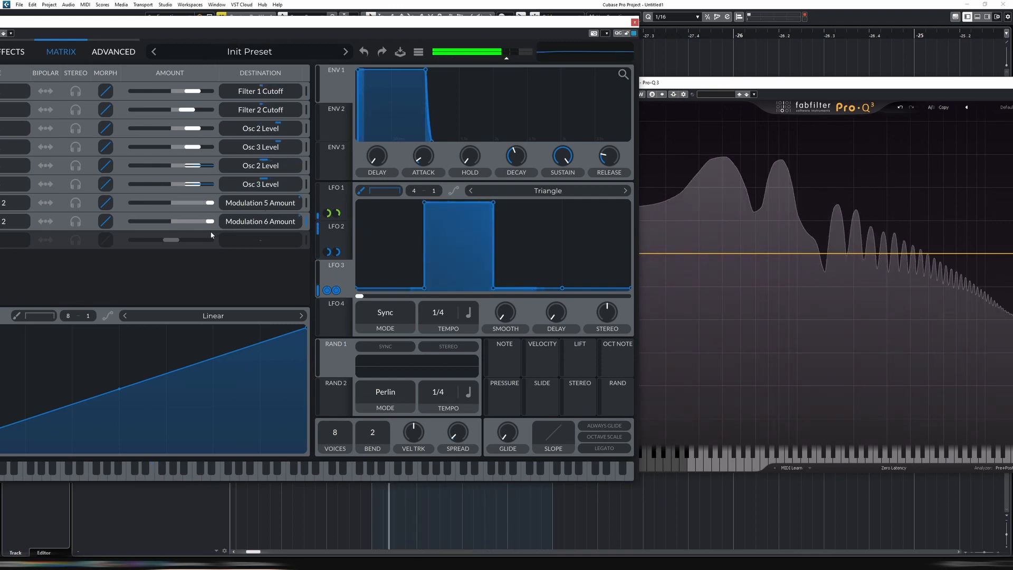
{"action": "mouse_move", "coordinate": [196, 206]}
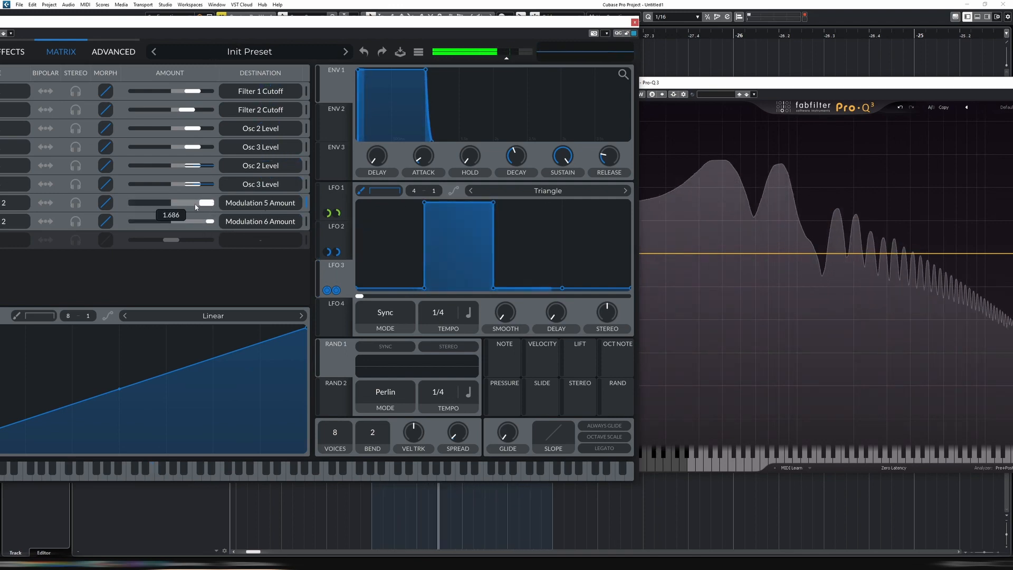
{"action": "left_click_drag", "start_coordinate": [196, 207], "coordinate": [108, 207]}
{"action": "left_click_drag", "start_coordinate": [209, 222], "coordinate": [10, 224]}
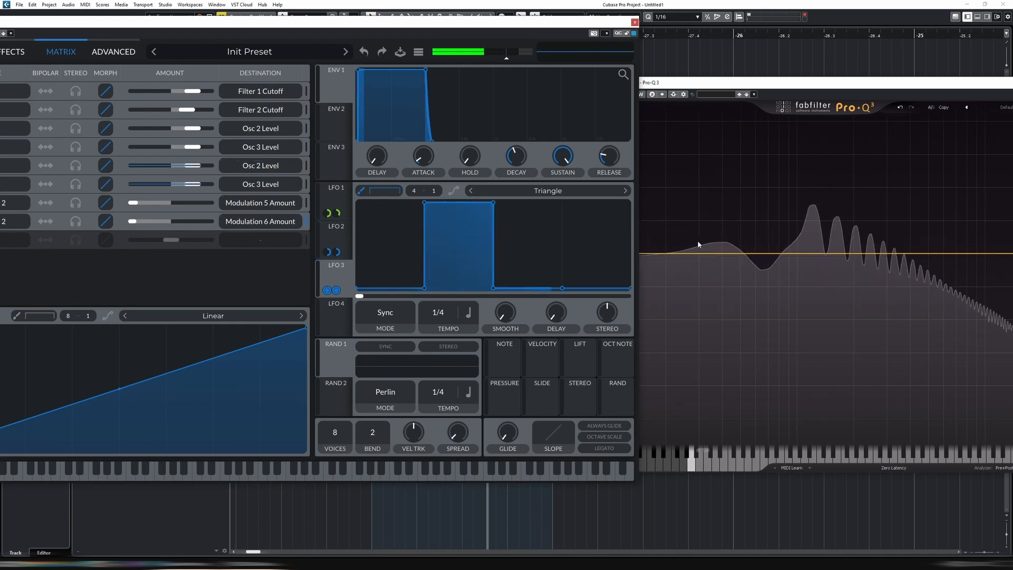
- Shrink the synth window and place it next to Pro-Q 3 so the modulation matrix and the analyzer are both visible
{"action": "left_click_drag", "start_coordinate": [530, 24], "coordinate": [604, 26]}
{"action": "left_click_drag", "start_coordinate": [861, 84], "coordinate": [550, 177]}
{"action": "left_click_drag", "start_coordinate": [480, 27], "coordinate": [595, 20]}
{"action": "left_click", "coordinate": [861, 177]}
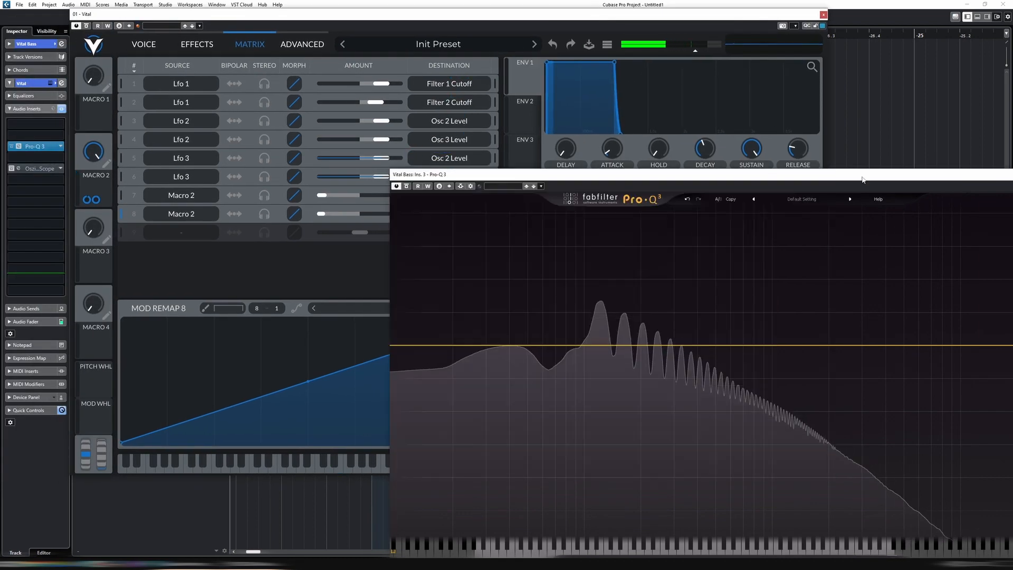
{"action": "left_click_drag", "start_coordinate": [862, 180], "coordinate": [860, 180]}
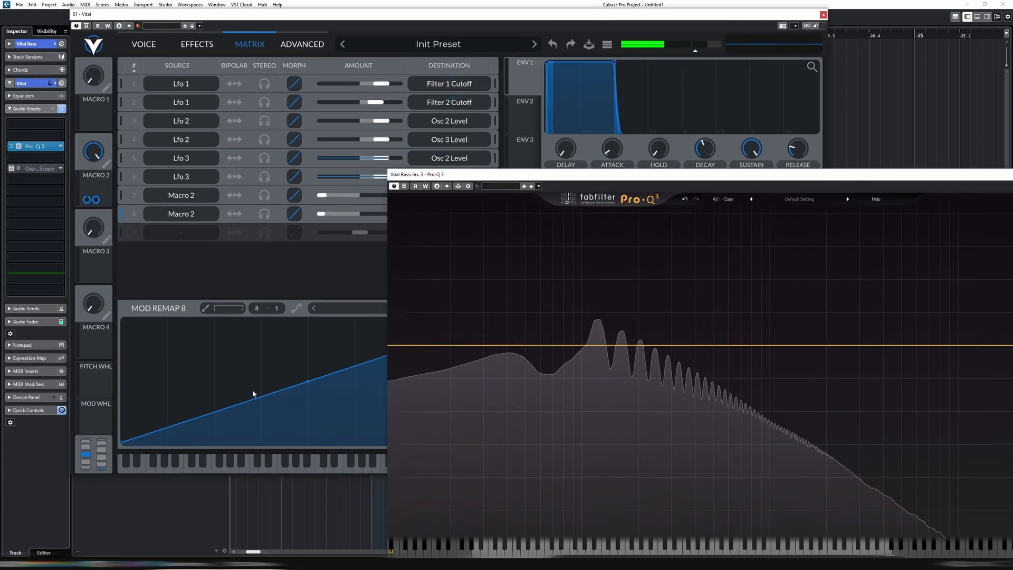
{"action": "left_click_drag", "start_coordinate": [564, 175], "coordinate": [882, 506]}
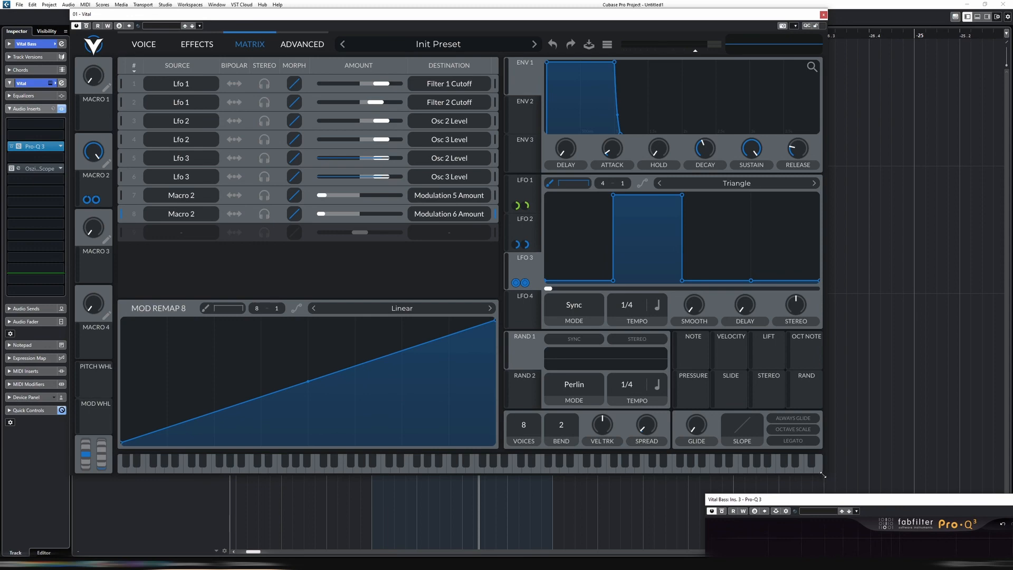
{"action": "left_click_drag", "start_coordinate": [823, 474], "coordinate": [607, 345]}
{"action": "left_click_drag", "start_coordinate": [747, 498], "coordinate": [644, 84]}
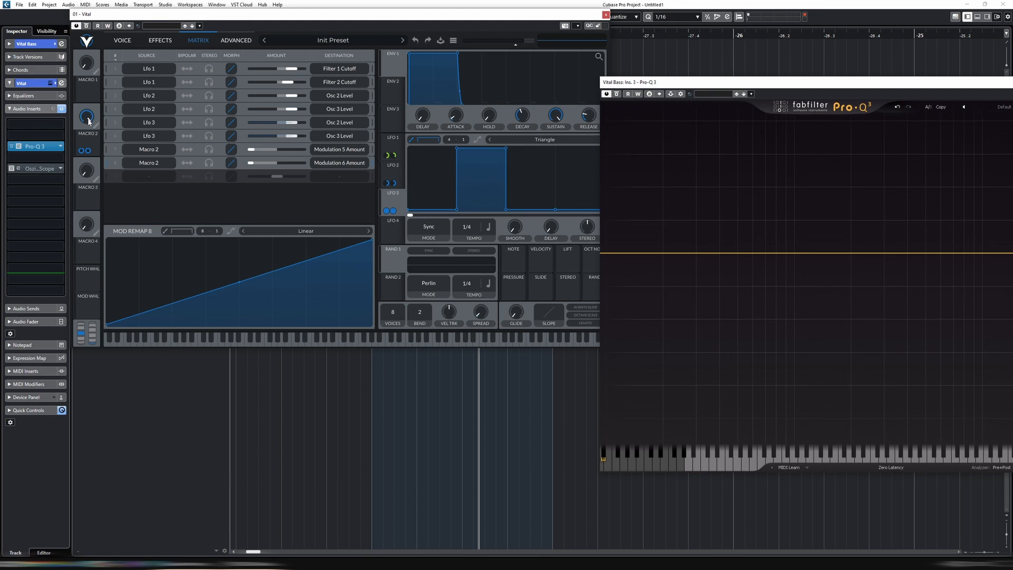
- Start playback and turn Macro 2 down to zero while comparing the spectrum in Pro-Q 3
{"action": "key", "text": "space"}
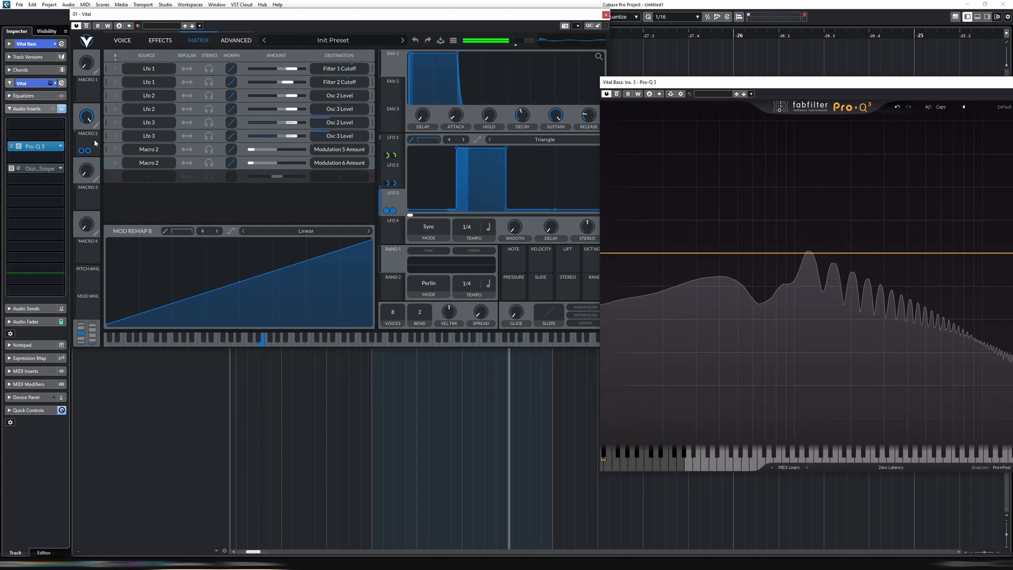
{"action": "left_click", "coordinate": [88, 135]}
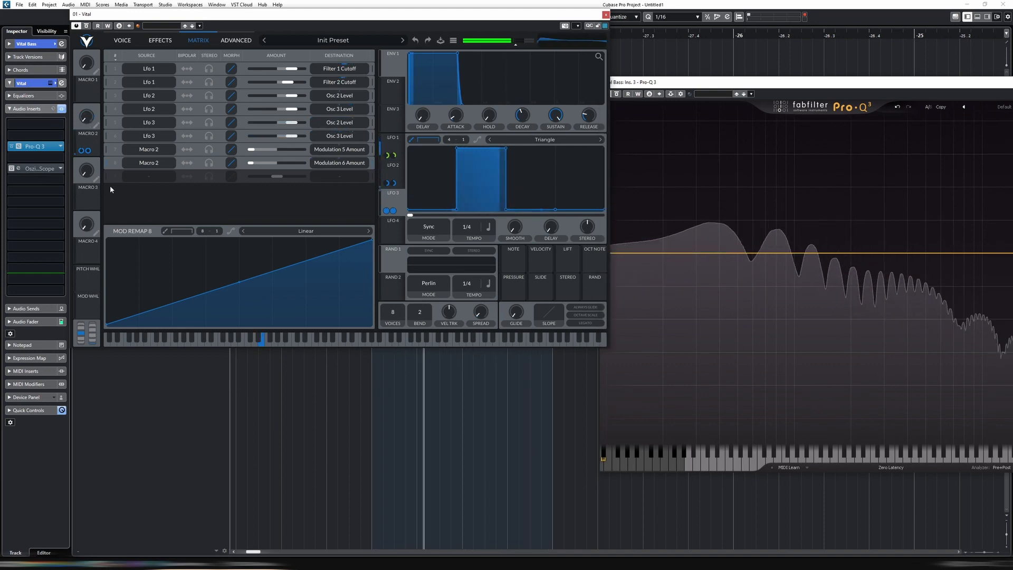
{"action": "left_click_drag", "start_coordinate": [88, 119], "coordinate": [98, 49]}
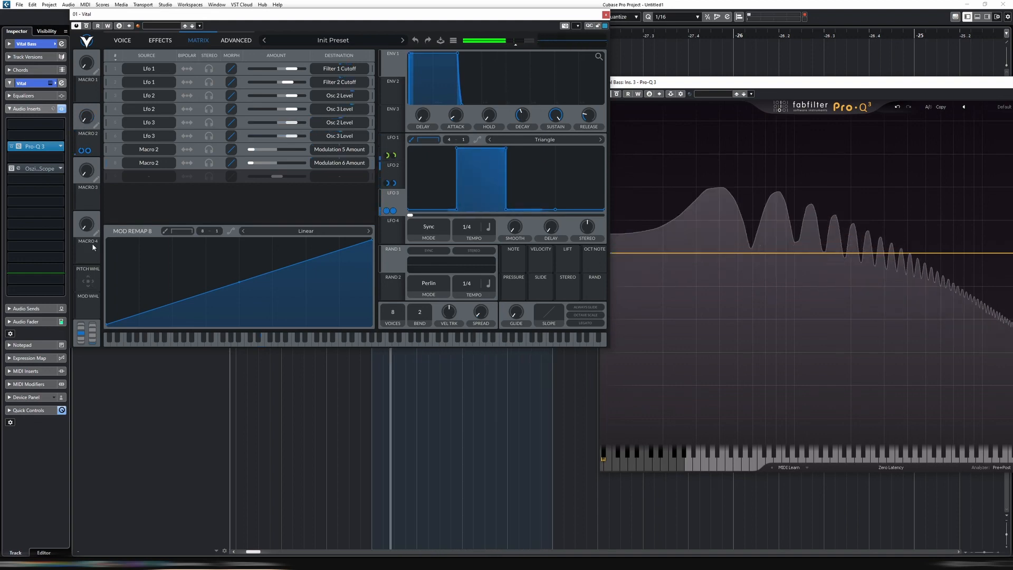
- Rename Macro 2 to KICK DUCK and turn it up to about halfway
{"action": "left_click", "coordinate": [90, 133]}
{"action": "type", "text": "KICK DUC"}
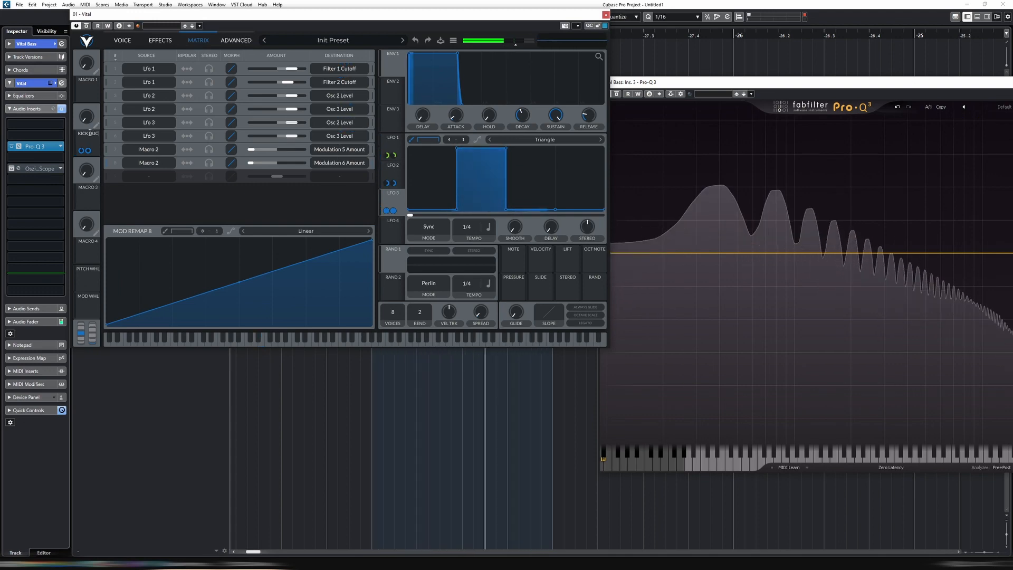
{"action": "type", "text": "K"}
{"action": "key", "text": "Return"}
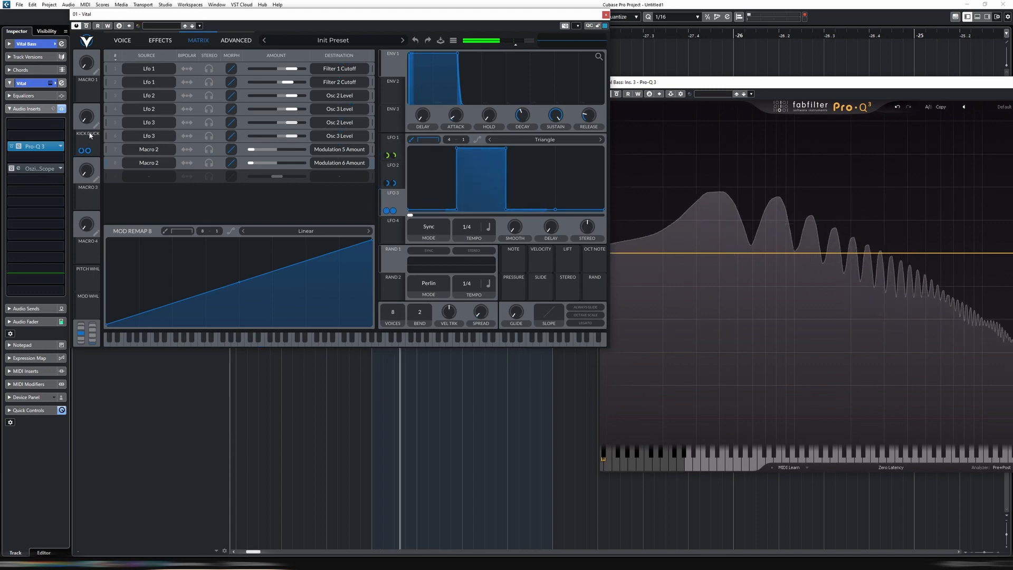
{"action": "left_click_drag", "start_coordinate": [88, 120], "coordinate": [91, 97]}
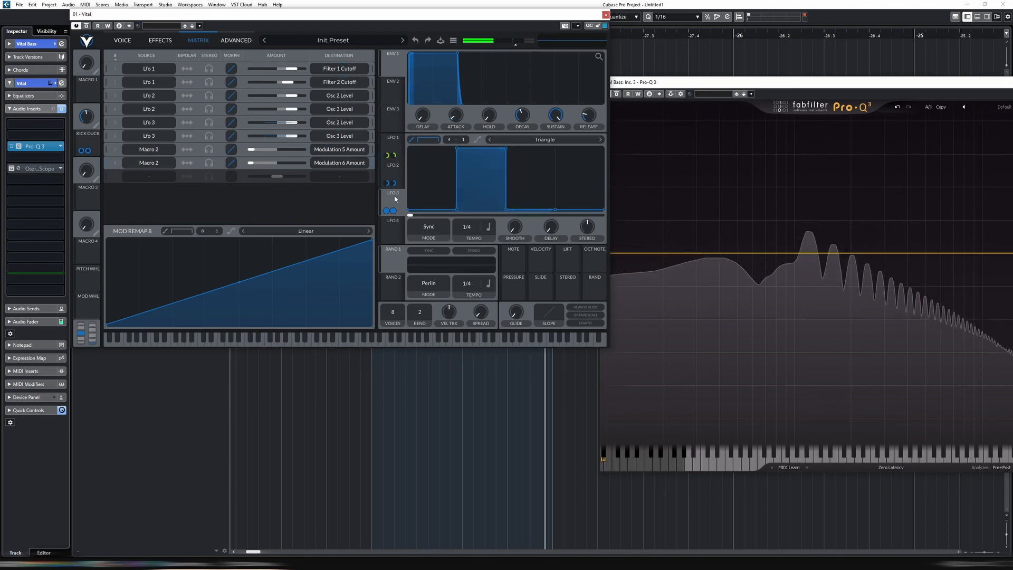
- Move the synth window off the arrangement and set the playback loop to the Kick2 part between bars -29 and -28
{"action": "left_click_drag", "start_coordinate": [527, 14], "coordinate": [464, 211]}
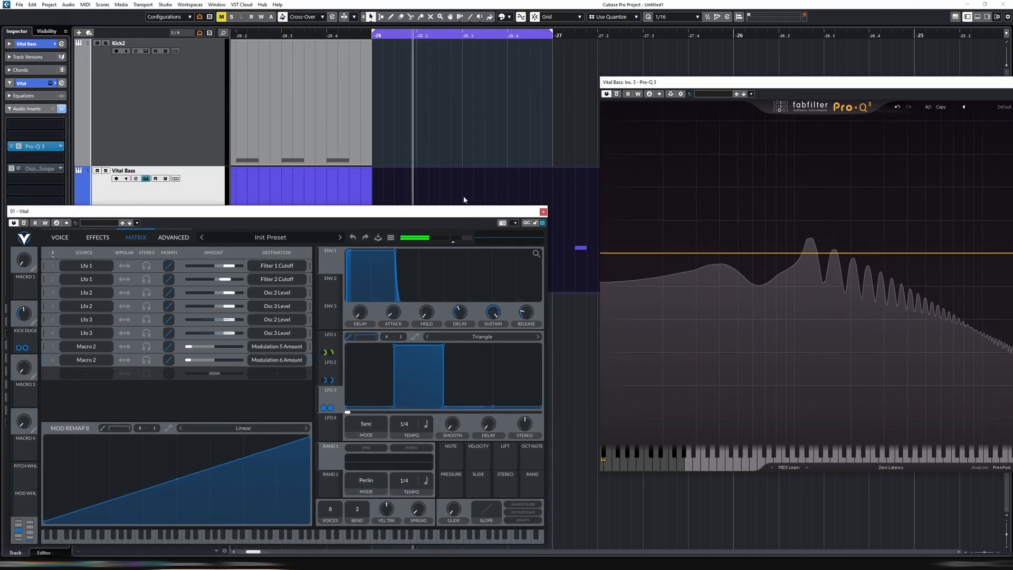
{"action": "key", "text": "g"}
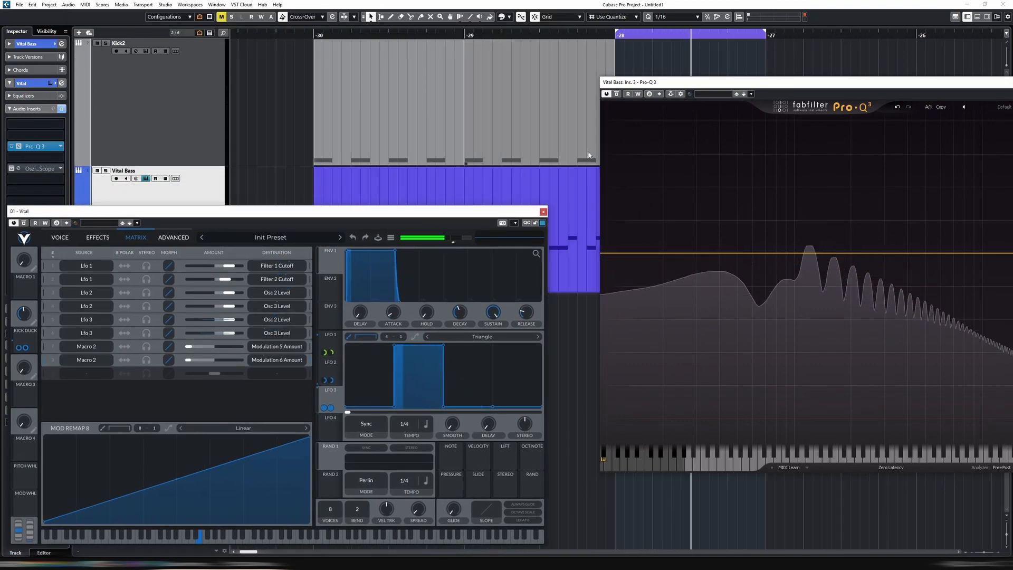
{"action": "left_click", "coordinate": [576, 141]}
{"action": "key", "text": "p"}
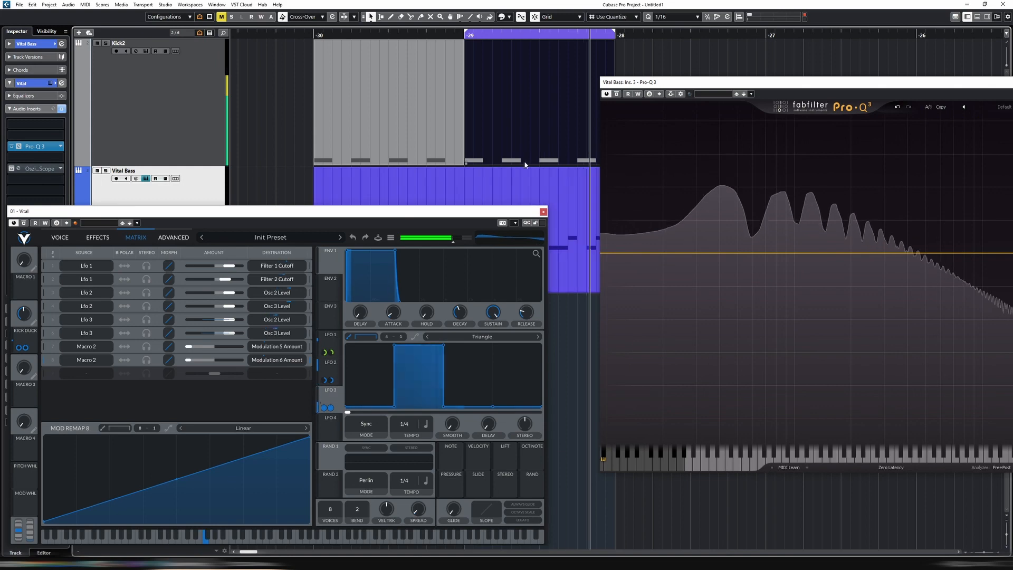
- Show Vital's oscillators beside Pro-Q 3 and play the loop to examine the combined kick and bass spectrum
{"action": "left_click_drag", "start_coordinate": [115, 211], "coordinate": [156, 160]}
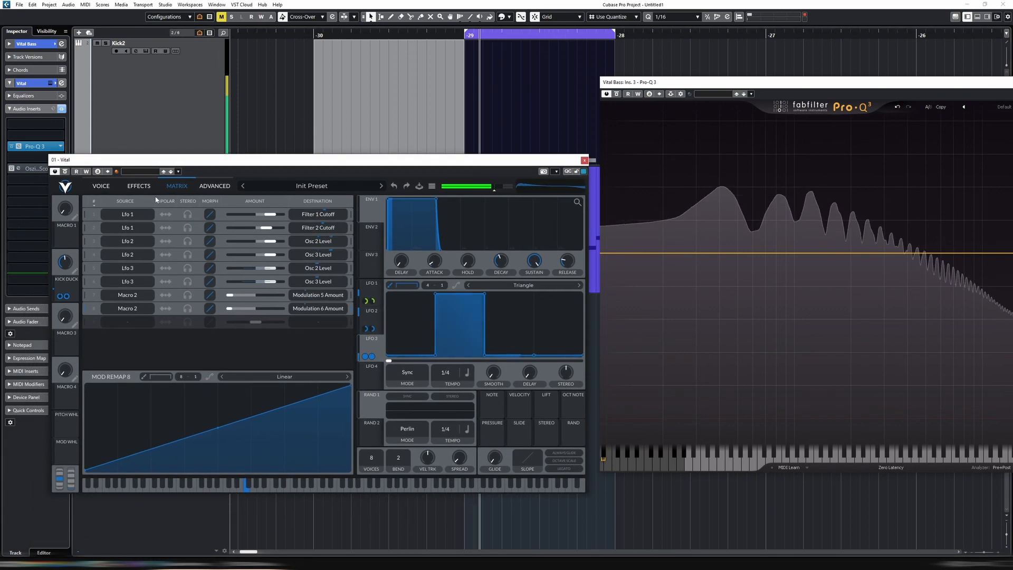
{"action": "left_click", "coordinate": [98, 186]}
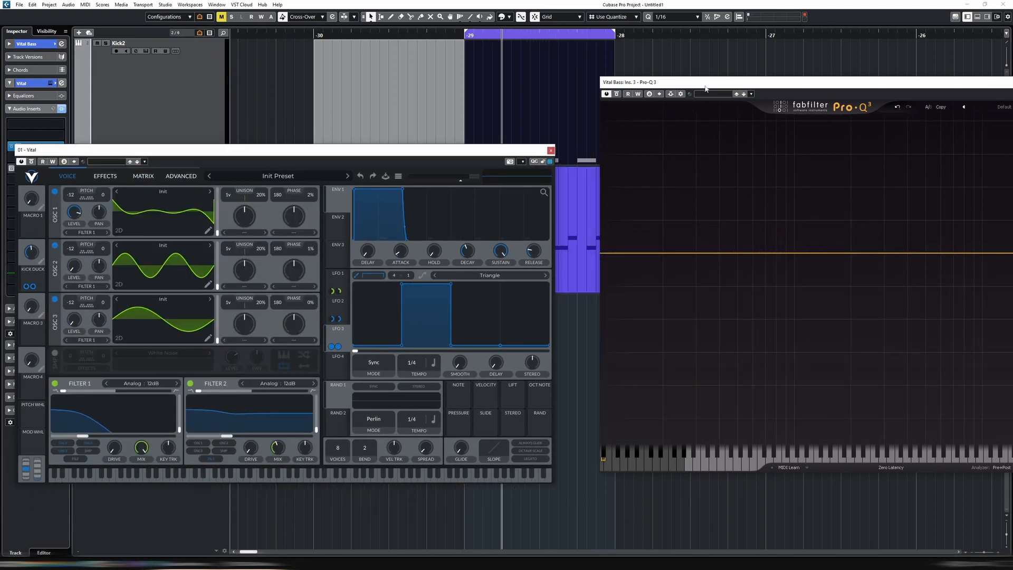
{"action": "left_click_drag", "start_coordinate": [705, 89], "coordinate": [653, 73]}
{"action": "key", "text": "space"}
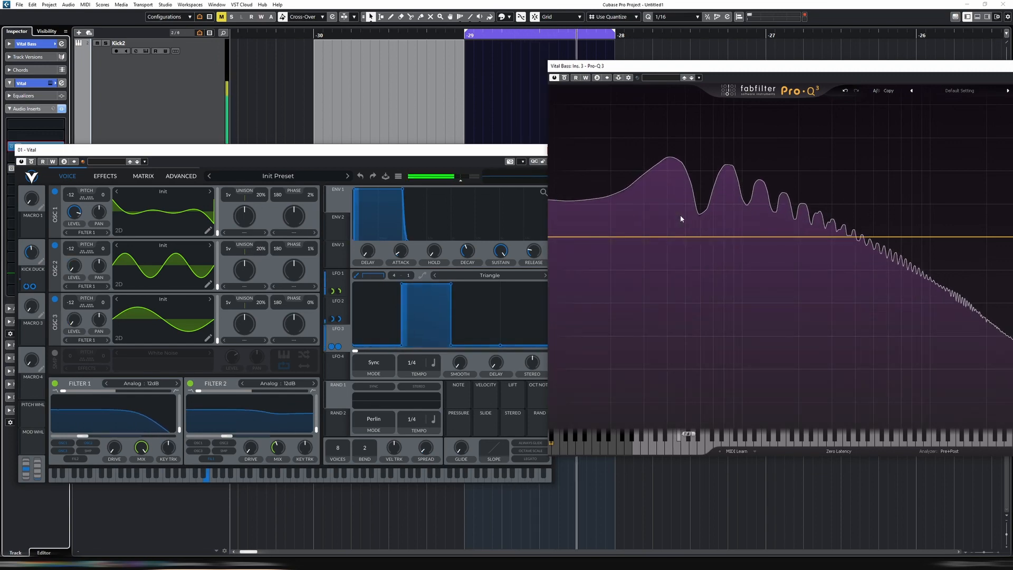
{"action": "key", "text": "space"}
{"action": "mouse_move", "coordinate": [706, 191]}
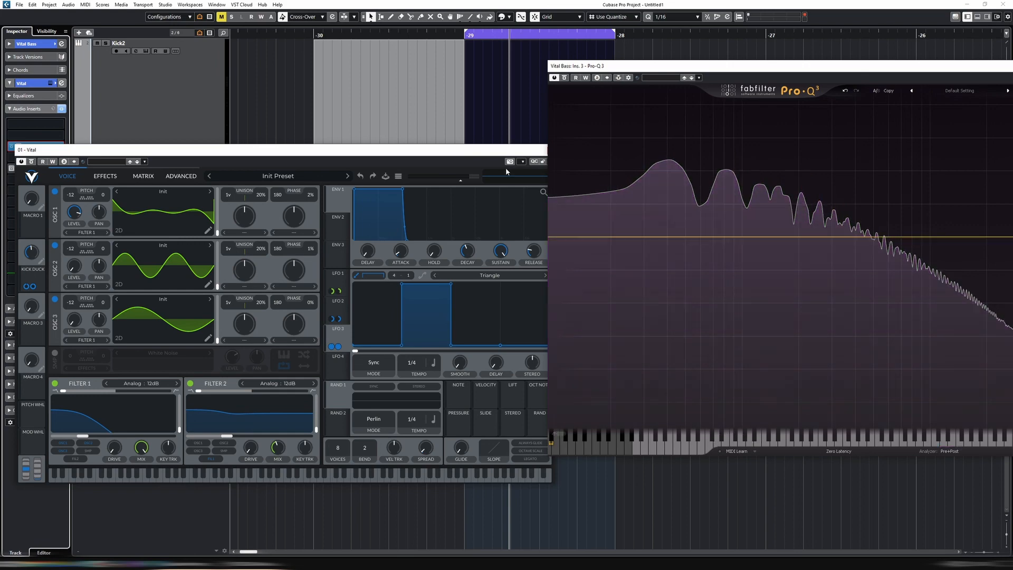
- Name Macro 3 2ND HARM and Macro 4 FUNDMTNL, and assign them to the Osc 2 and Osc 3 levels respectively
{"action": "mouse_move", "coordinate": [361, 153]}
{"action": "left_mouse_down"}
{"action": "mouse_move", "coordinate": [385, 156]}
{"action": "mouse_move", "coordinate": [369, 155]}
{"action": "left_mouse_up"}
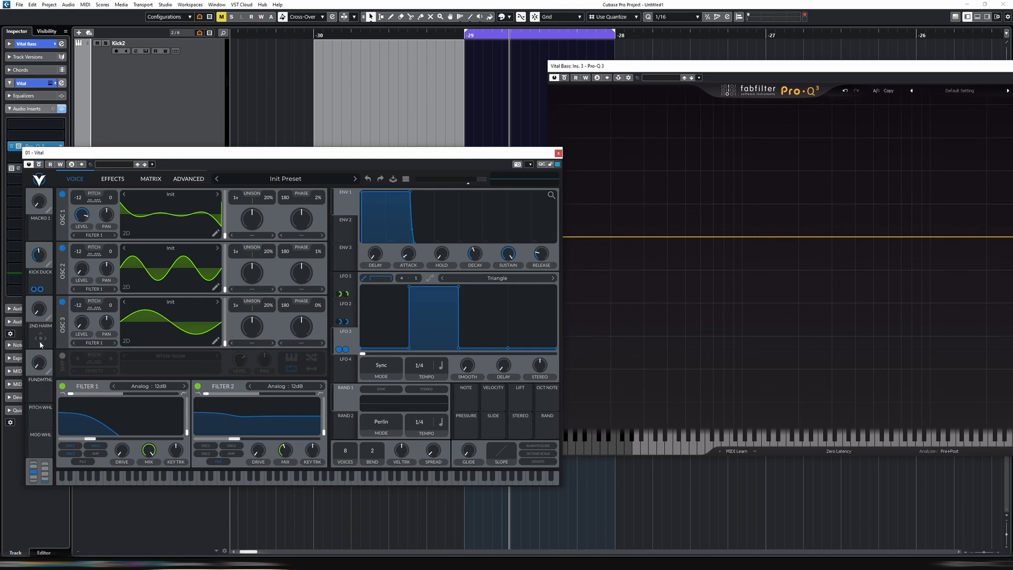
{"action": "left_click_drag", "start_coordinate": [41, 342], "coordinate": [65, 305]}
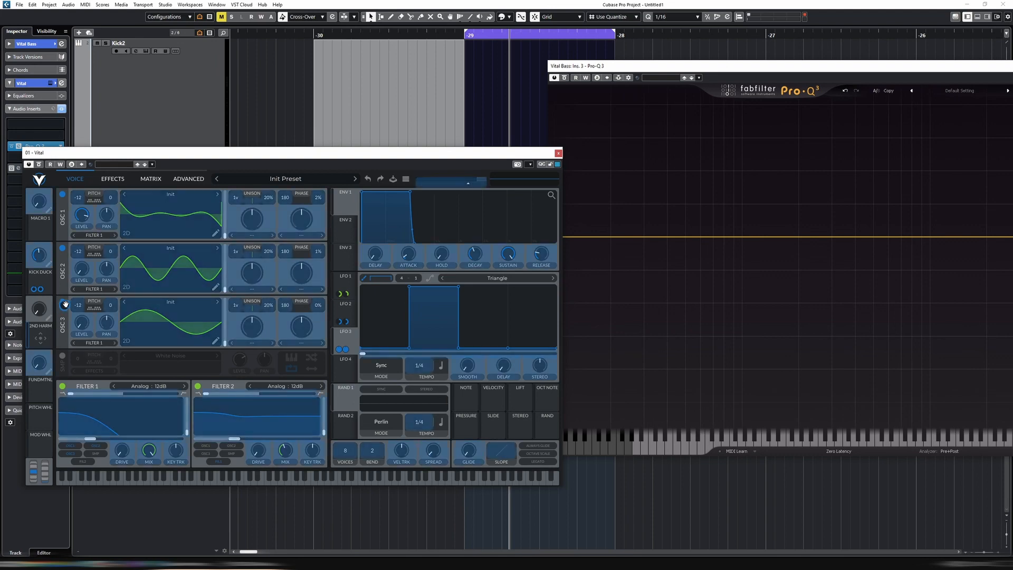
{"action": "left_click_drag", "start_coordinate": [84, 270], "coordinate": [83, 271]}
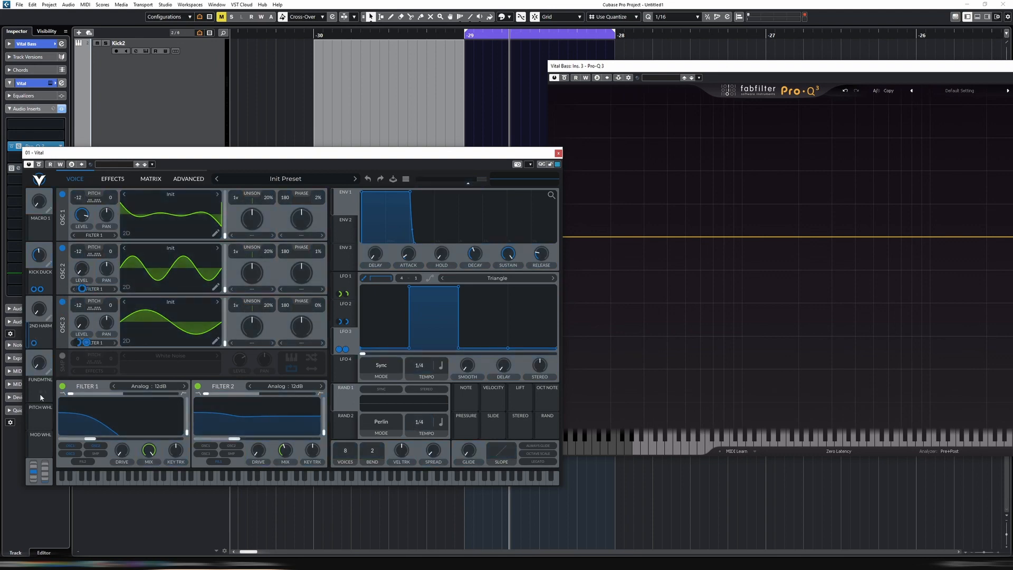
{"action": "left_click_drag", "start_coordinate": [52, 384], "coordinate": [83, 327]}
- Set Macro 3 and Macro 4 to their midpoints and make their Osc 2 Level and Osc 3 Level modulations bipolar
{"action": "right_click", "coordinate": [41, 313]}
{"action": "left_click", "coordinate": [68, 328]}
{"action": "right_click", "coordinate": [35, 365]}
{"action": "left_click", "coordinate": [64, 376]}
{"action": "left_click", "coordinate": [150, 179]}
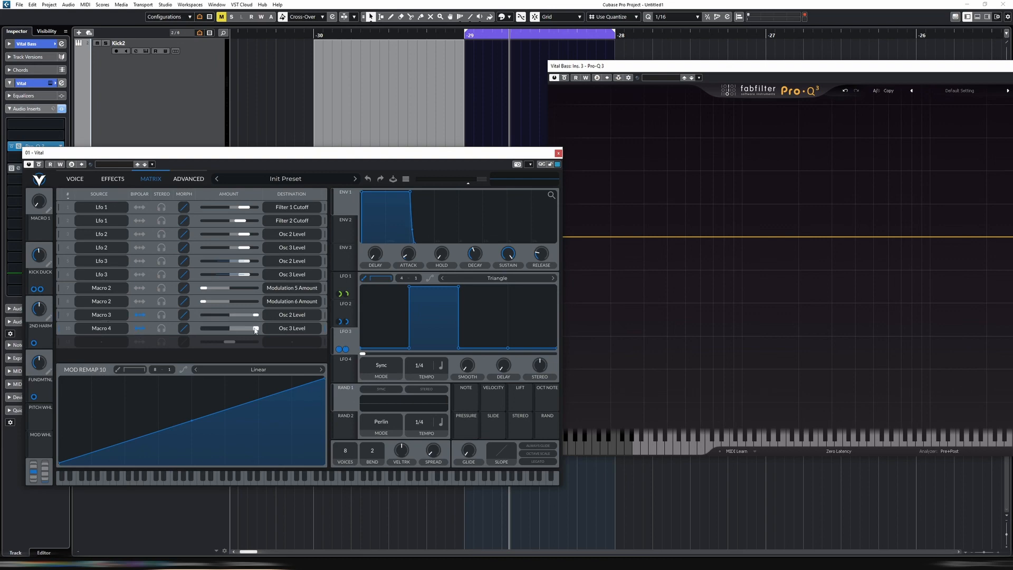
- Start playback and turn the 2ND HARM and FUNDMTNL macros fully up while comparing the spectrum in Pro-Q 3
{"action": "left_click", "coordinate": [607, 68]}
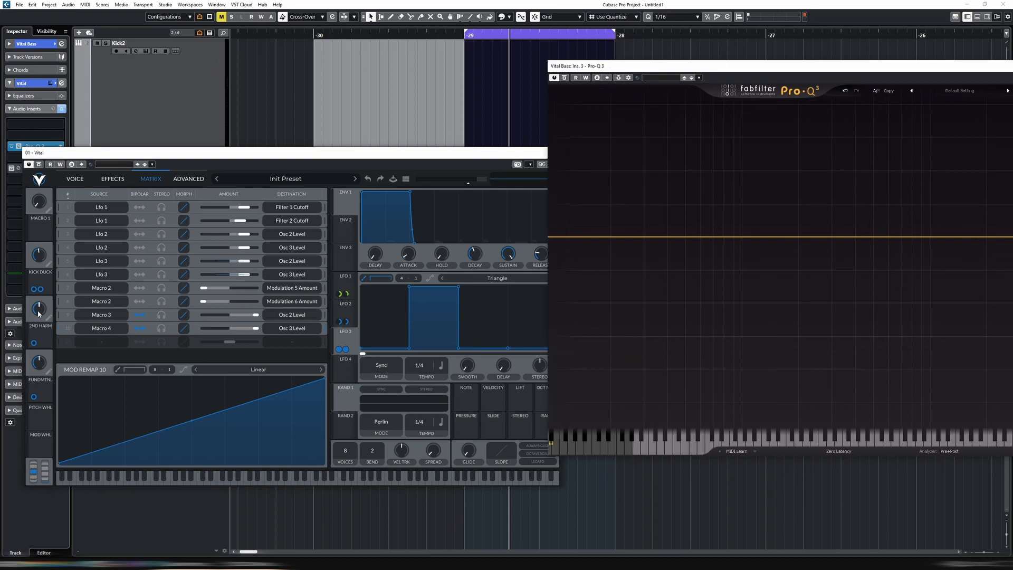
{"action": "key", "text": "space"}
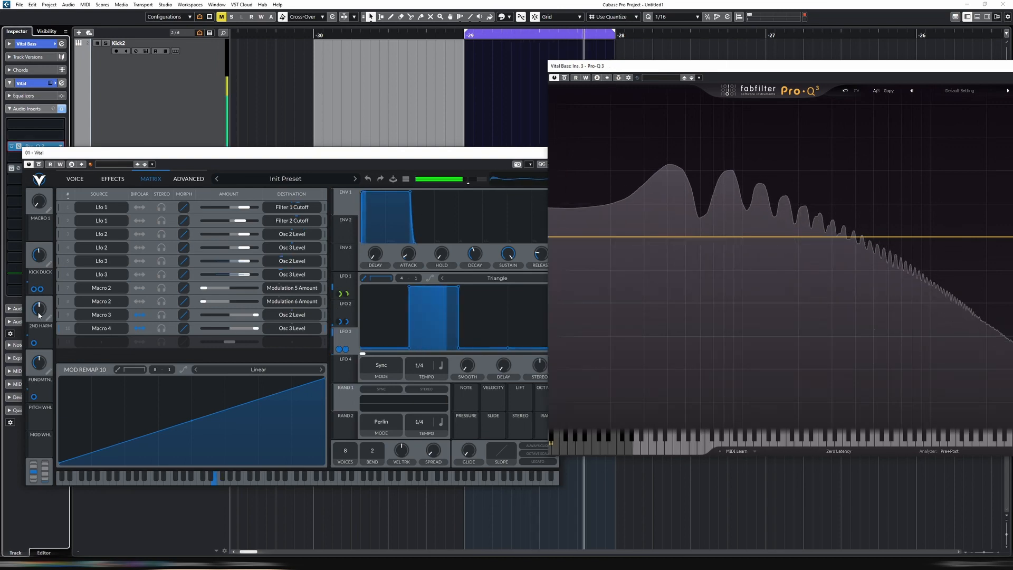
{"action": "left_click_drag", "start_coordinate": [38, 314], "coordinate": [39, 258]}
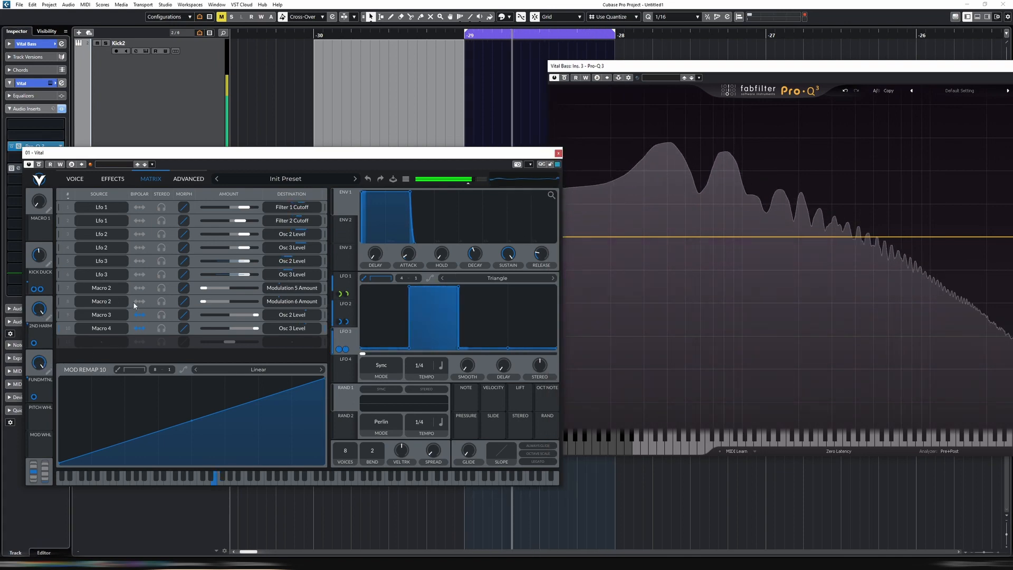
- Set the amount of the Macro 3 modulation on Osc 2 Level to 0.5
{"action": "left_click", "coordinate": [256, 316]}
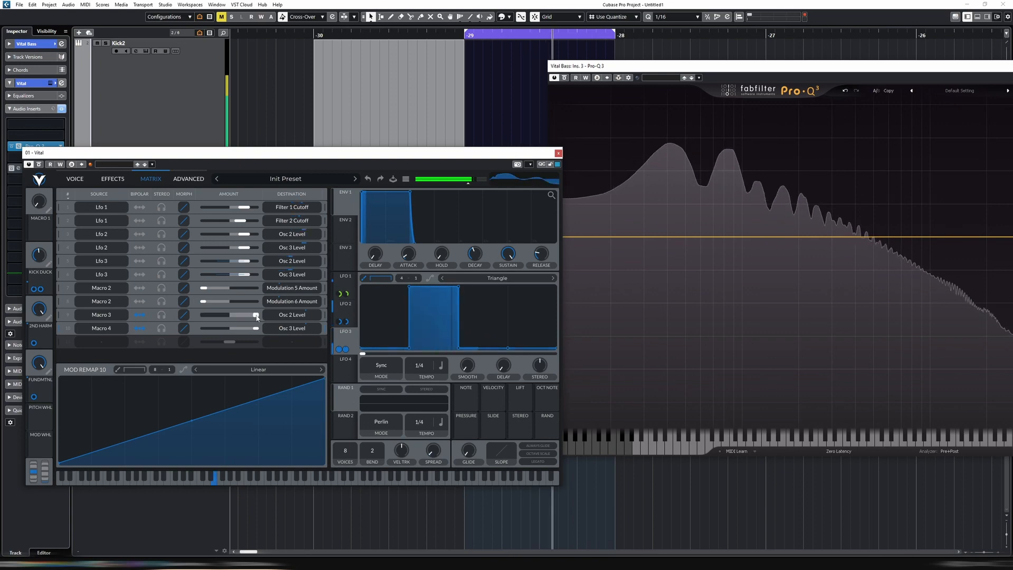
{"action": "left_click_drag", "start_coordinate": [257, 318], "coordinate": [227, 317]}
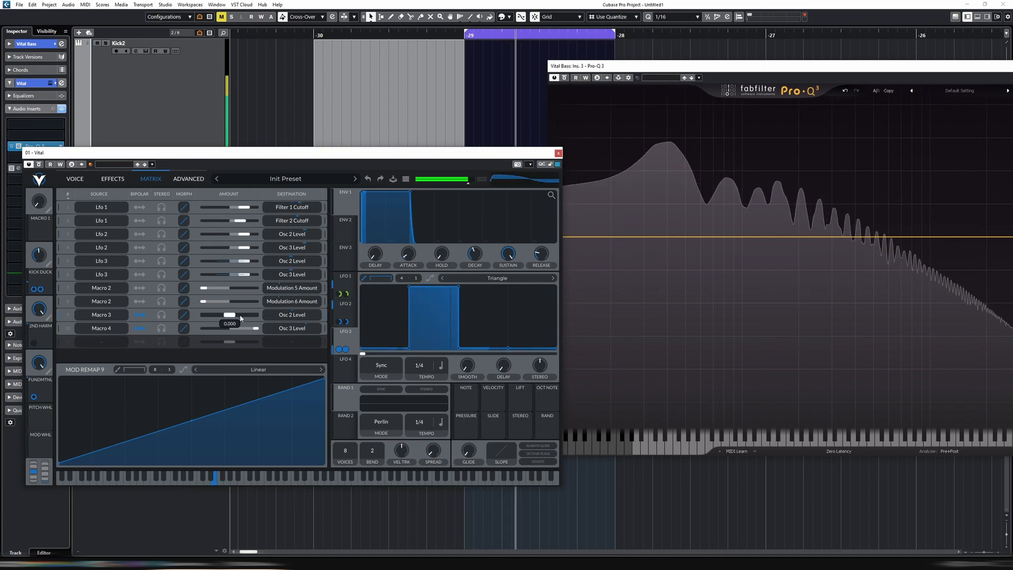
{"action": "right_click", "coordinate": [228, 315]}
{"action": "left_click", "coordinate": [252, 319]}
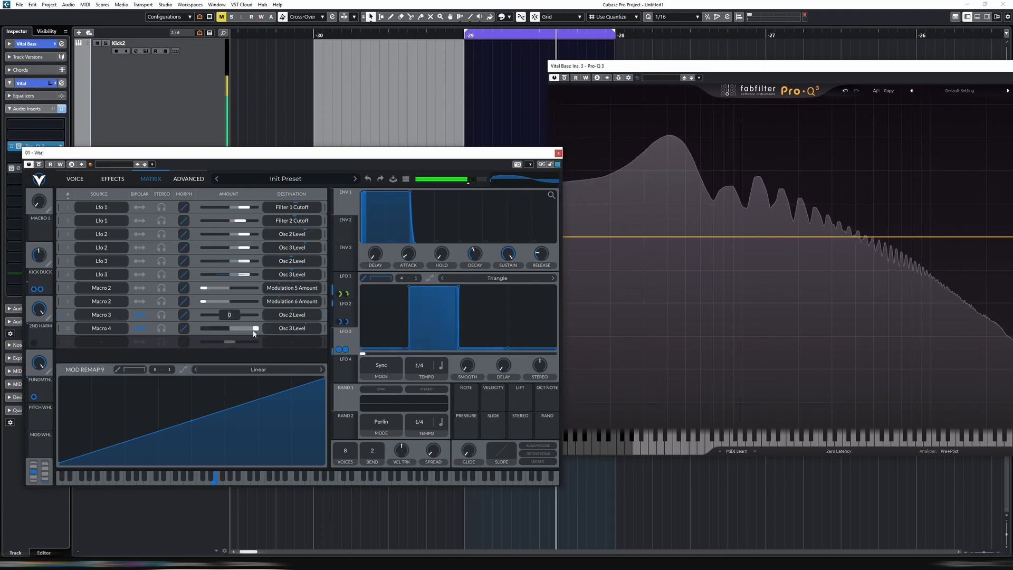
{"action": "type", "text": ".5"}
{"action": "key", "text": "Return"}
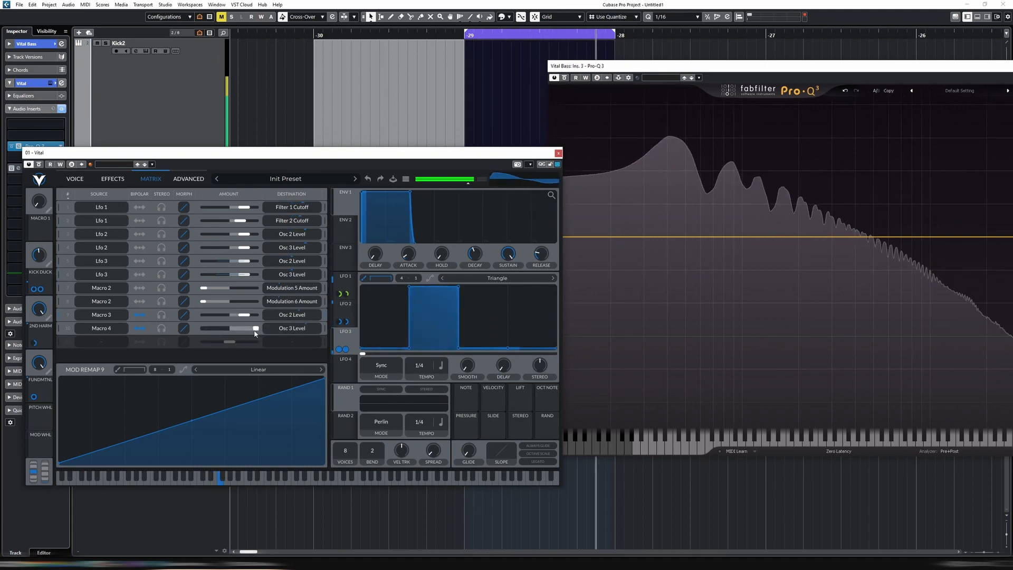
- Set the amount of the Macro 4 modulation on Osc 3 Level to 0.5
{"action": "left_click_drag", "start_coordinate": [257, 332], "coordinate": [242, 331]}
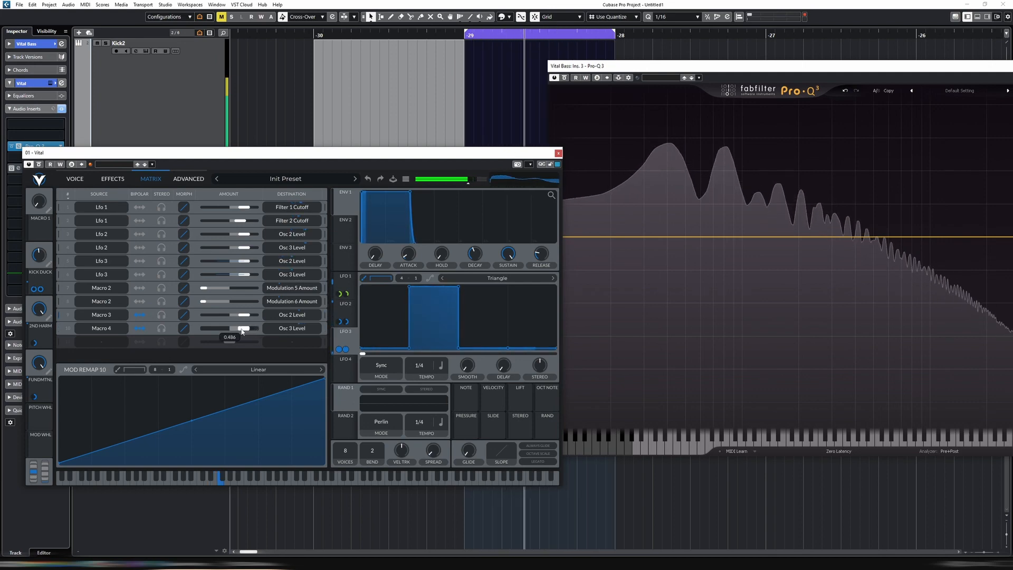
{"action": "right_click", "coordinate": [243, 331]}
{"action": "left_click", "coordinate": [256, 340]}
{"action": "type", "text": ".5"}
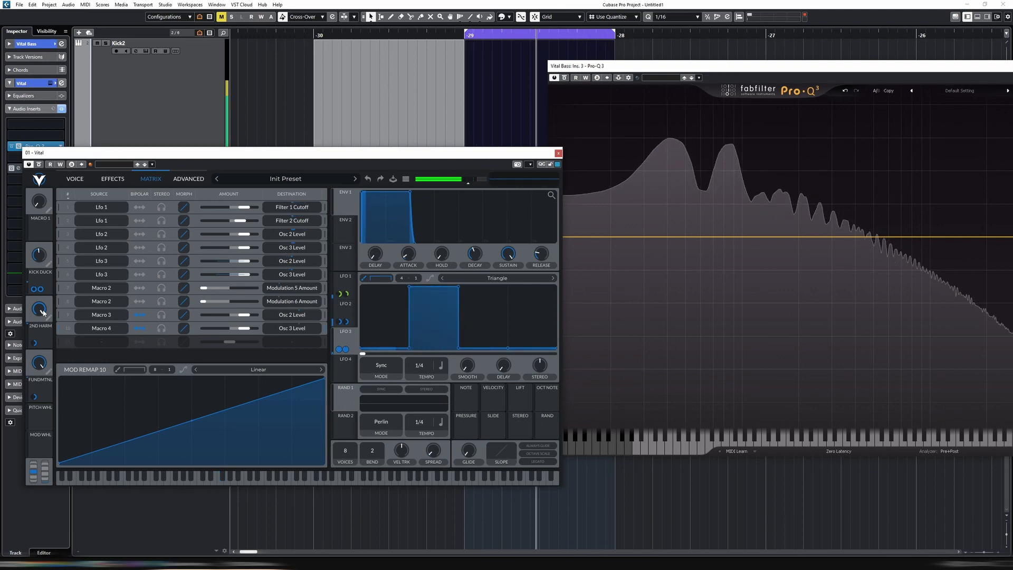
- Lower the 2ND HARM and FUNDMTNL macros to below their midpoints, then return to the oscillator page and stop playback
{"action": "left_click_drag", "start_coordinate": [43, 341], "coordinate": [37, 432]}
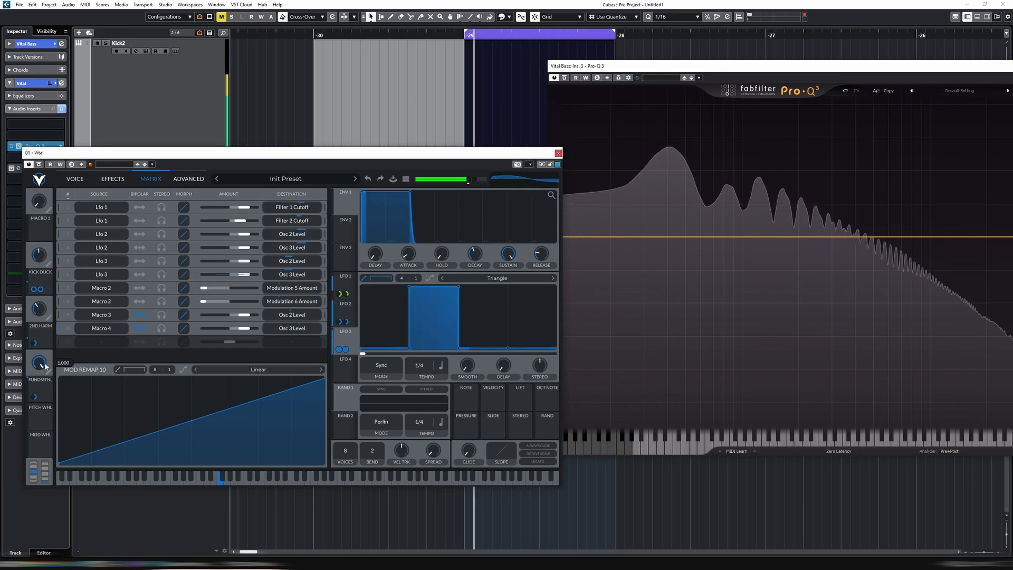
{"action": "left_click_drag", "start_coordinate": [39, 368], "coordinate": [44, 462]}
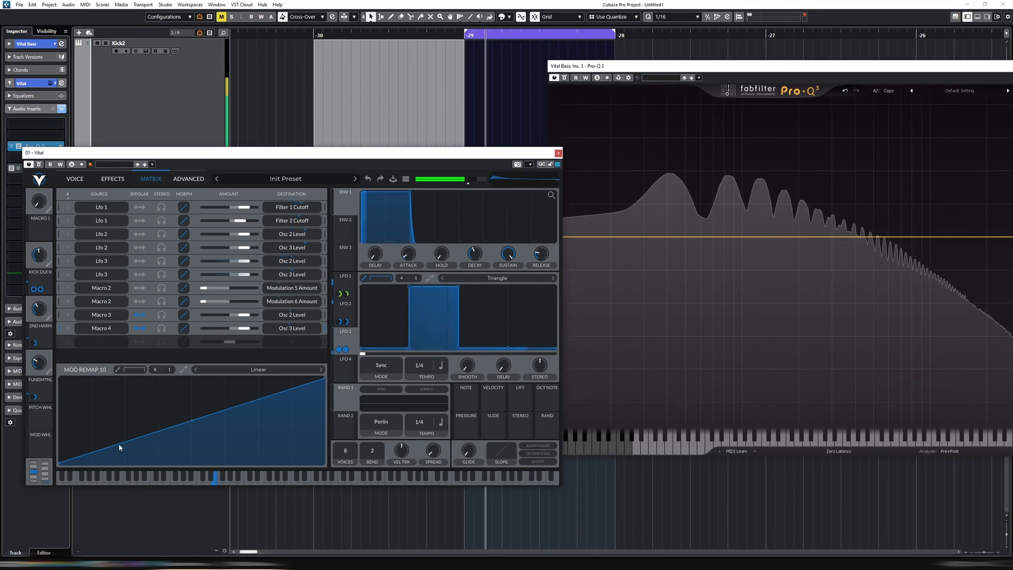
{"action": "left_click", "coordinate": [75, 178]}
{"action": "key", "text": "space"}
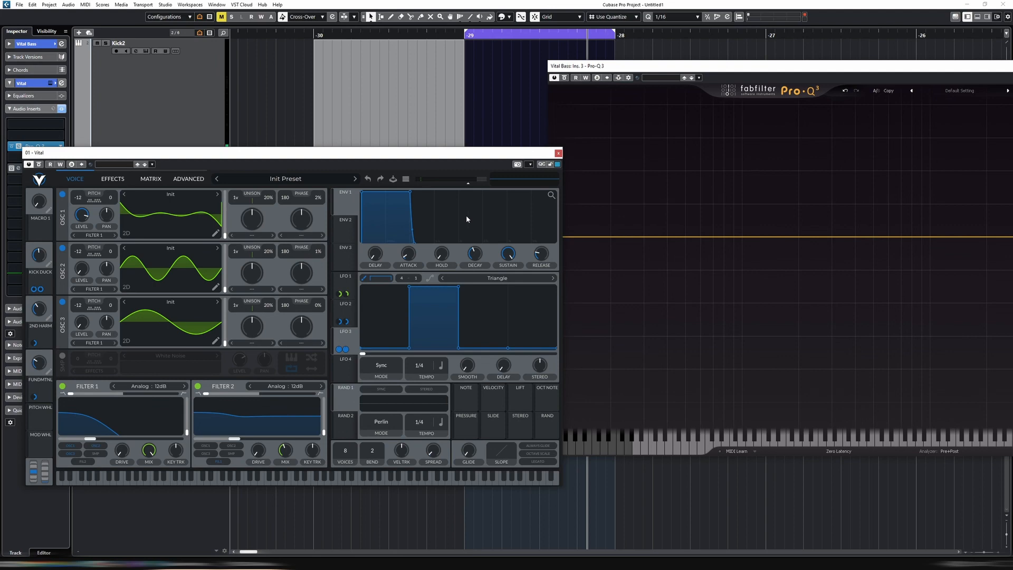
- Select the Vital Bass part starting at bar -28, move the loop to bars -28 to -27, and play it
{"action": "left_click_drag", "start_coordinate": [695, 66], "coordinate": [592, 311]}
{"action": "left_click", "coordinate": [622, 197]}
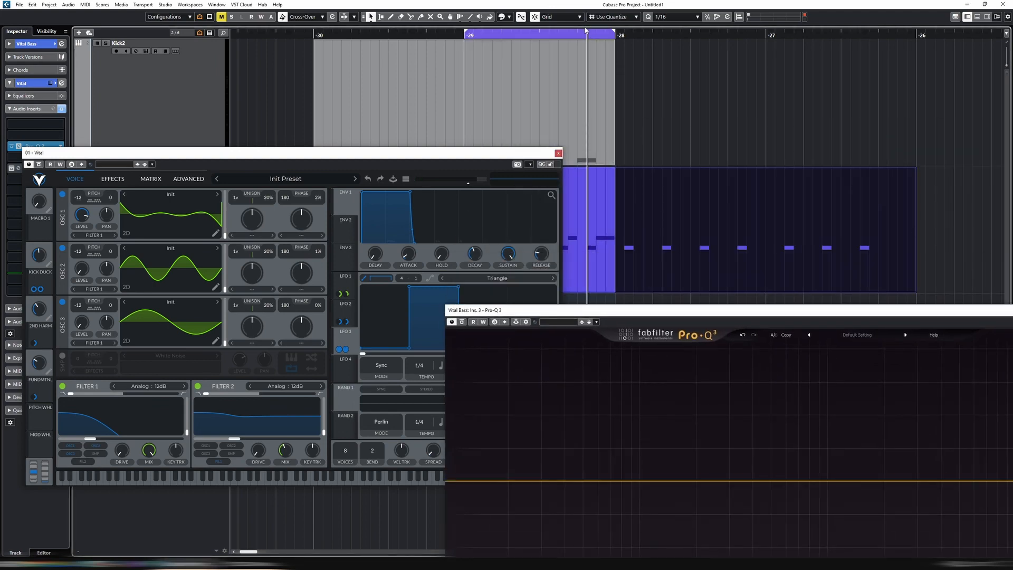
{"action": "left_click_drag", "start_coordinate": [584, 33], "coordinate": [733, 44]}
{"action": "left_click", "coordinate": [625, 37]}
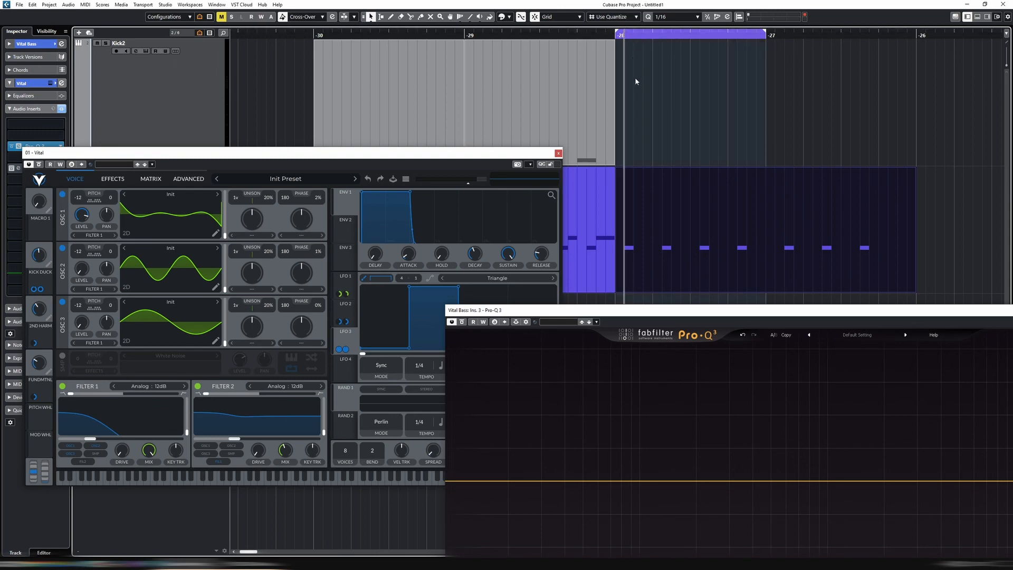
{"action": "key", "text": "Return"}
{"action": "key", "text": "Return"}
{"action": "key", "text": "space"}
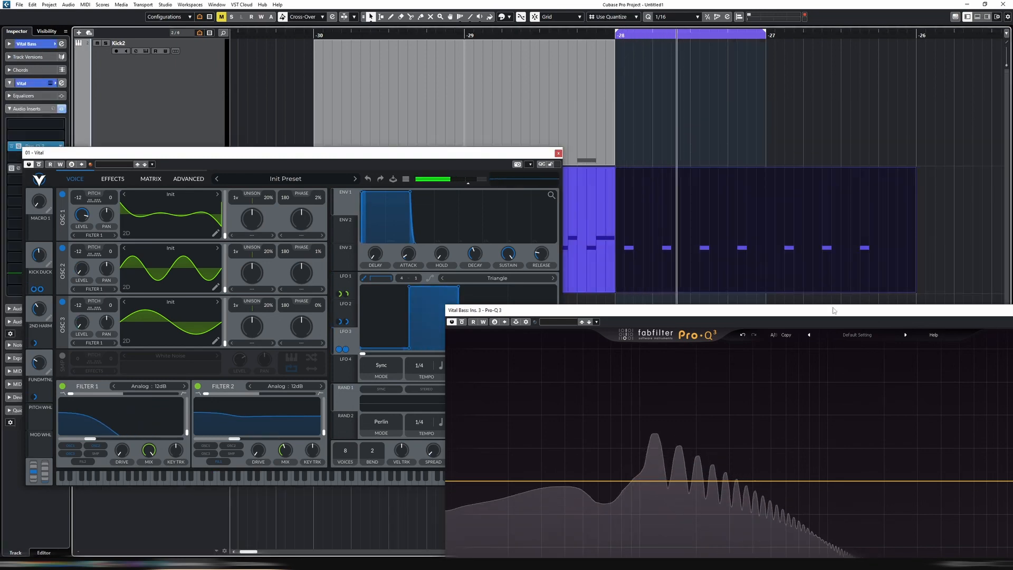
- Close the Pro-Q 3 and Vital windows and render the selected Vital Bass part in place to an audio track
{"action": "left_click_drag", "start_coordinate": [830, 310], "coordinate": [596, 302]}
{"action": "left_click", "coordinate": [886, 302]}
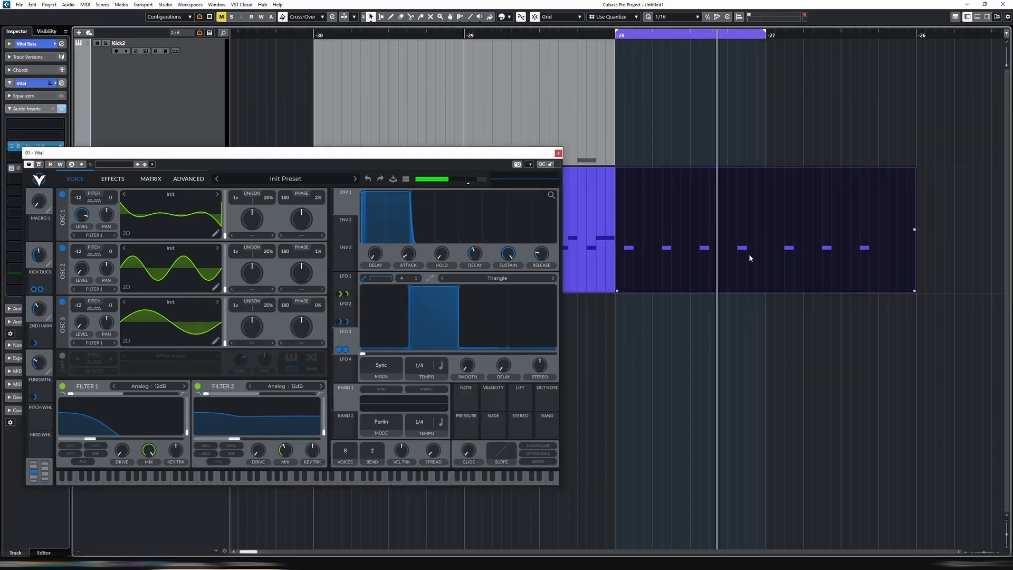
{"action": "left_click", "coordinate": [558, 153]}
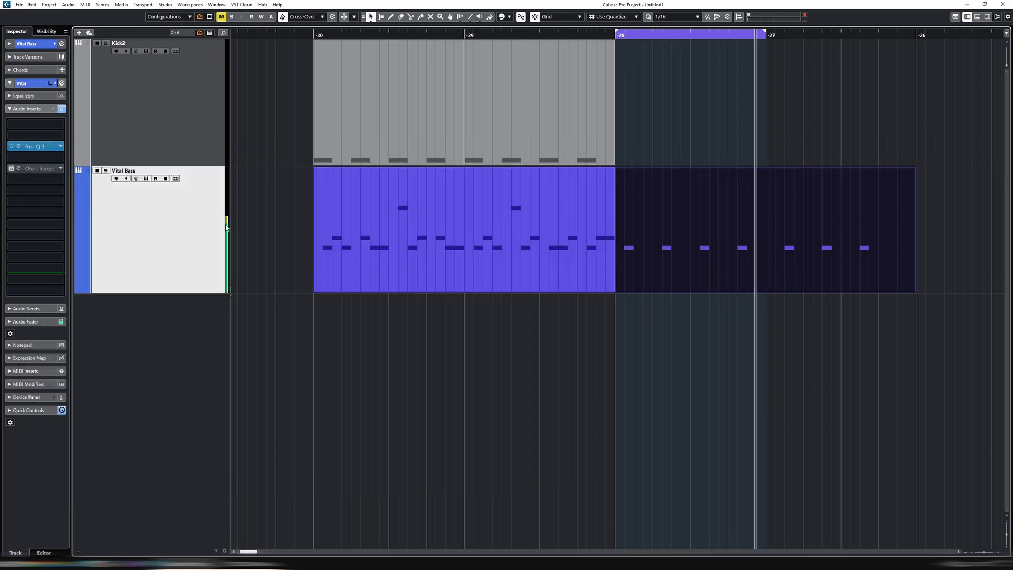
{"action": "key", "text": "alt+r"}
{"action": "left_click", "coordinate": [634, 368]}
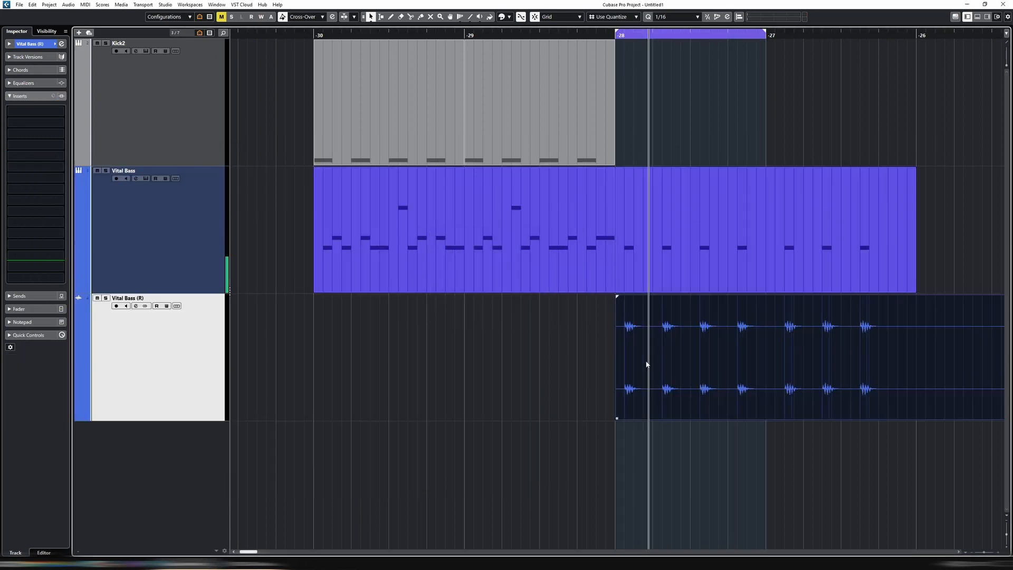
- Place the playhead at the start and end of the first bass note to examine the rendered waveform's decay
{"action": "scroll", "coordinate": [644, 365], "scroll_direction": "up", "scroll_amount": 5, "text": "ctrl"}
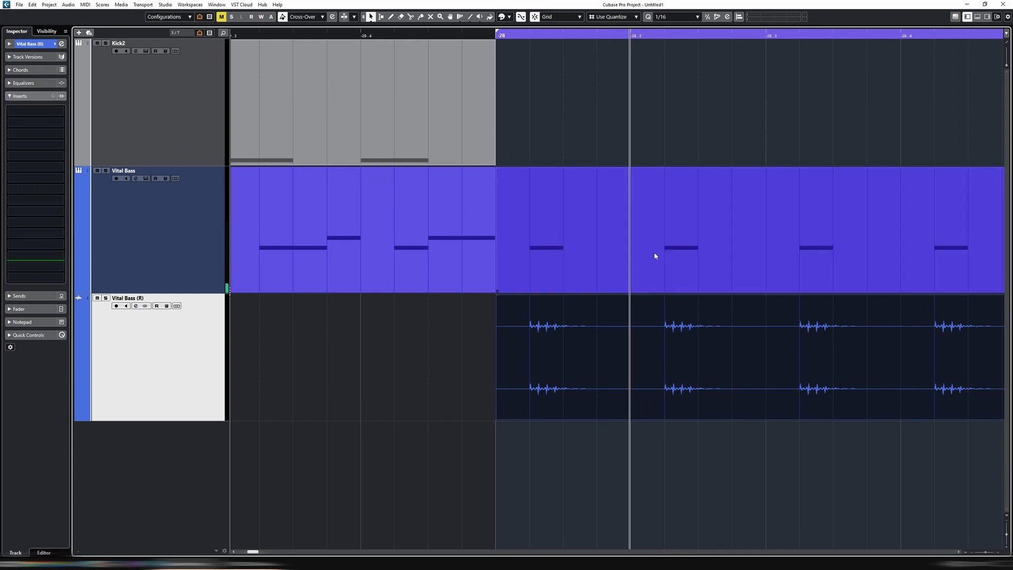
{"action": "left_click", "coordinate": [528, 32]}
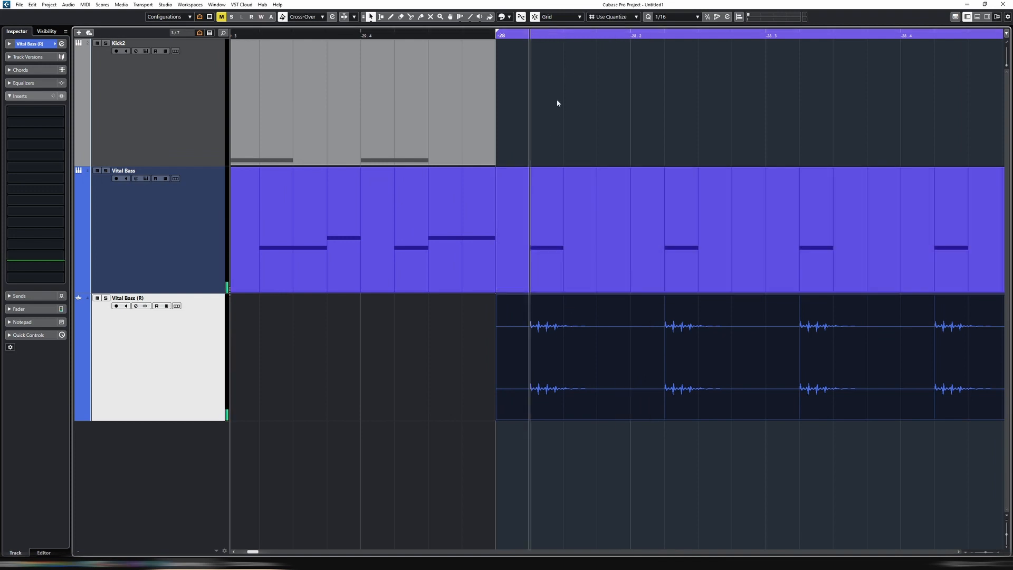
{"action": "left_click", "coordinate": [562, 33]}
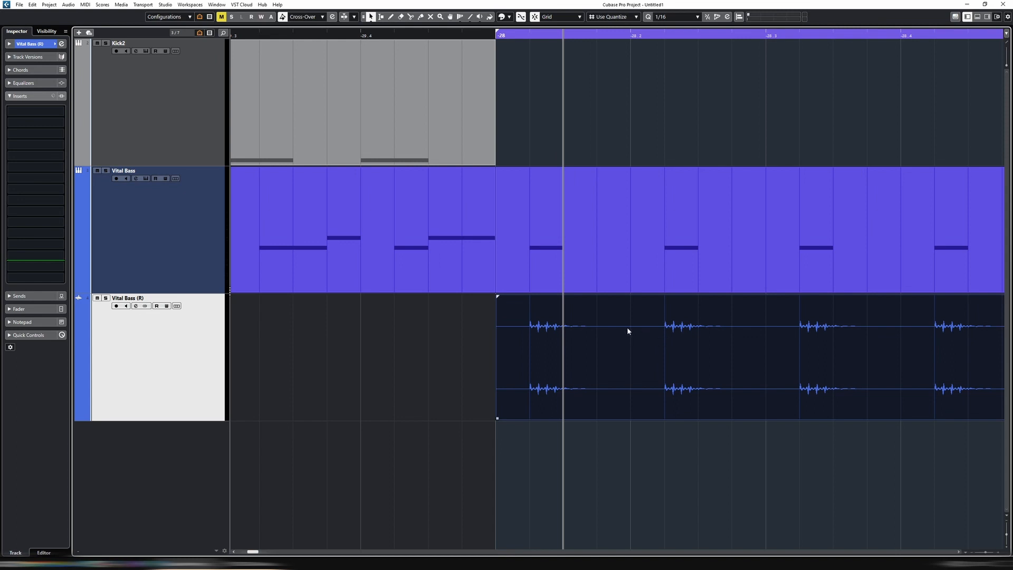
- Remove the rendered Vital Bass (R) track and display the playing bass in the Vital Bass track's Oszillos Mega Scope insert
{"action": "right_click", "coordinate": [182, 335]}
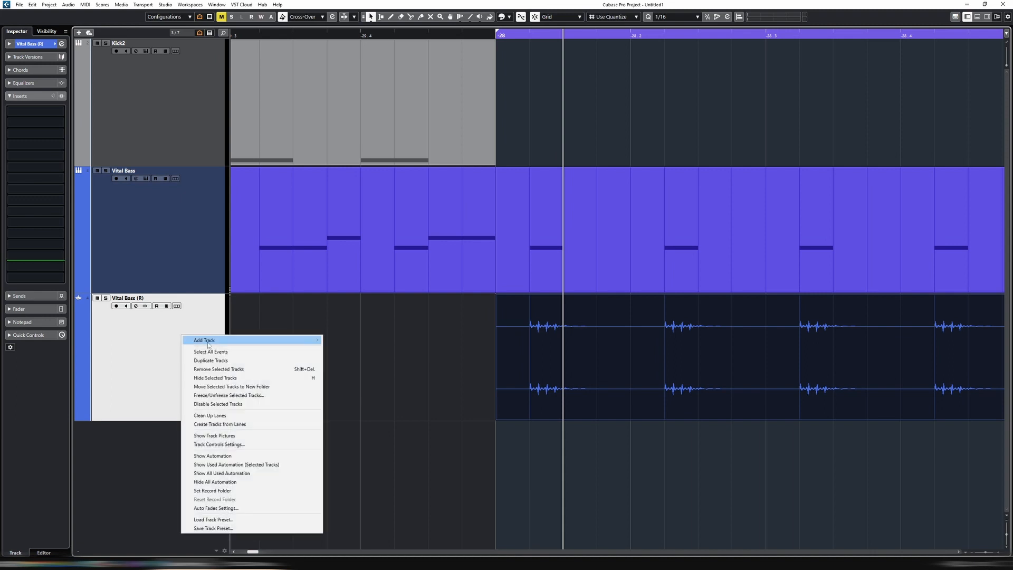
{"action": "left_click", "coordinate": [228, 369]}
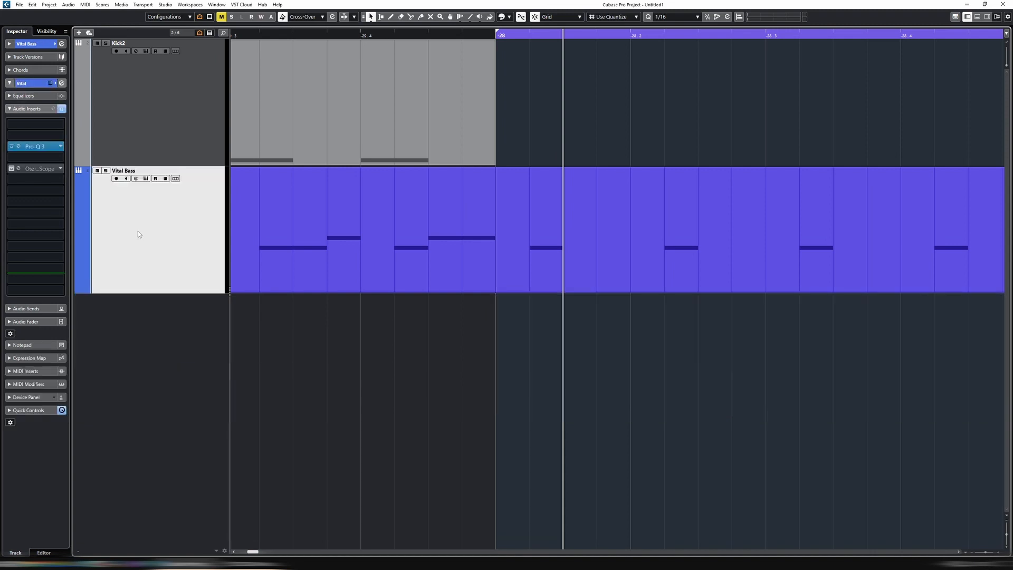
{"action": "left_click", "coordinate": [12, 170]}
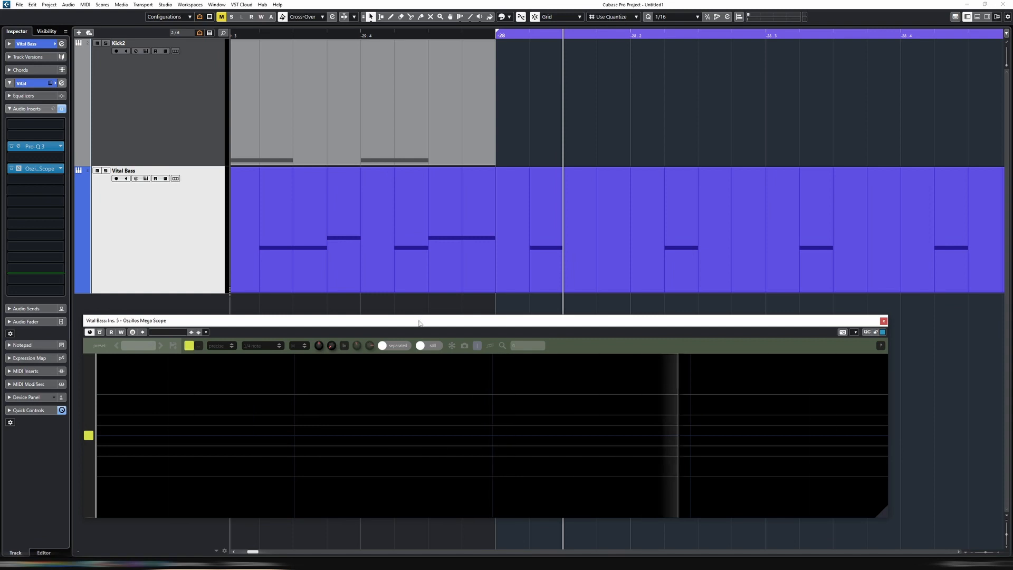
{"action": "left_click_drag", "start_coordinate": [419, 323], "coordinate": [432, 263]}
{"action": "key", "text": "space"}
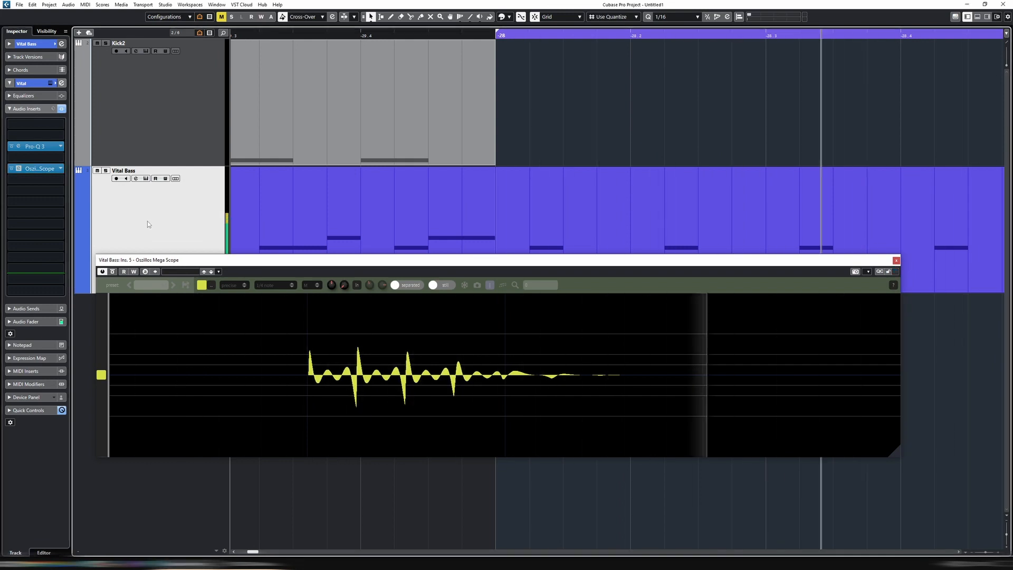
- Open the Vital instrument of the Vital Bass track and arrange its window above the oscilloscope so both are visible
{"action": "left_click", "coordinate": [146, 179]}
{"action": "left_click_drag", "start_coordinate": [589, 261], "coordinate": [611, 326]}
{"action": "left_click_drag", "start_coordinate": [394, 152], "coordinate": [467, 60]}
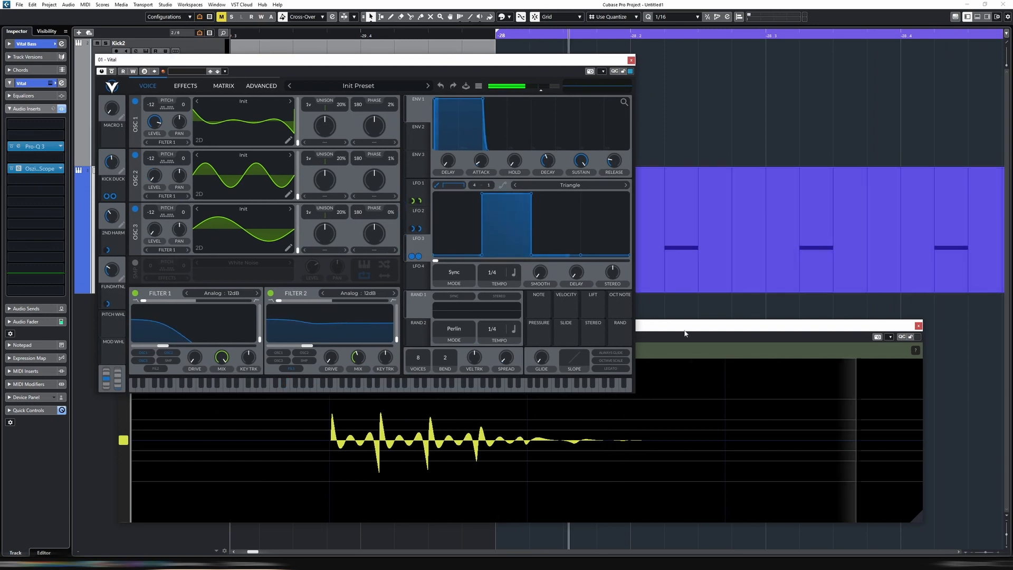
{"action": "left_click_drag", "start_coordinate": [677, 325], "coordinate": [680, 356]}
- Set LFO 4 to Envelope mode with a 1/16 tempo
{"action": "left_click", "coordinate": [419, 275]}
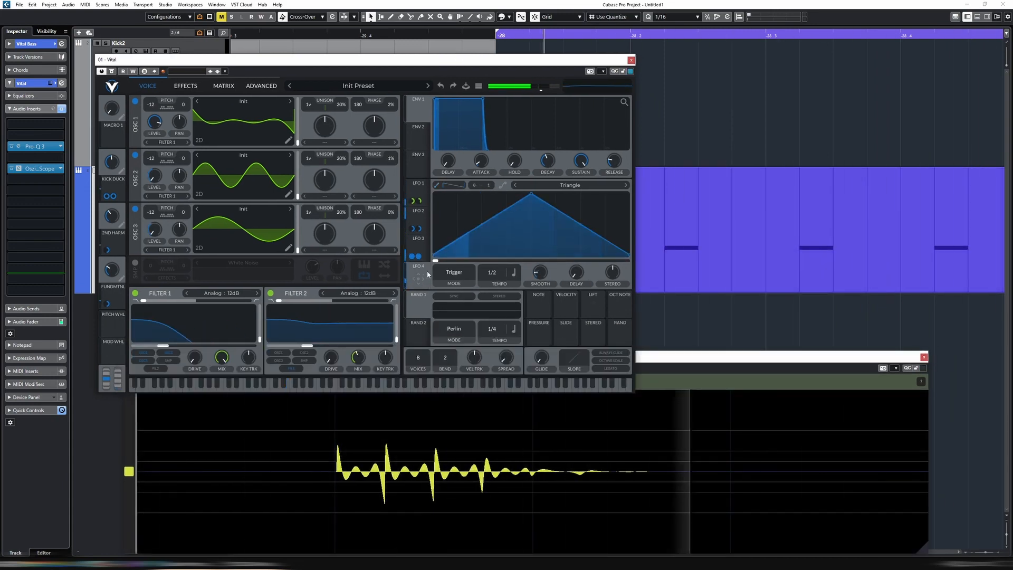
{"action": "left_click", "coordinate": [458, 275]}
{"action": "left_click", "coordinate": [458, 299]}
{"action": "left_click_drag", "start_coordinate": [491, 286], "coordinate": [539, 307]}
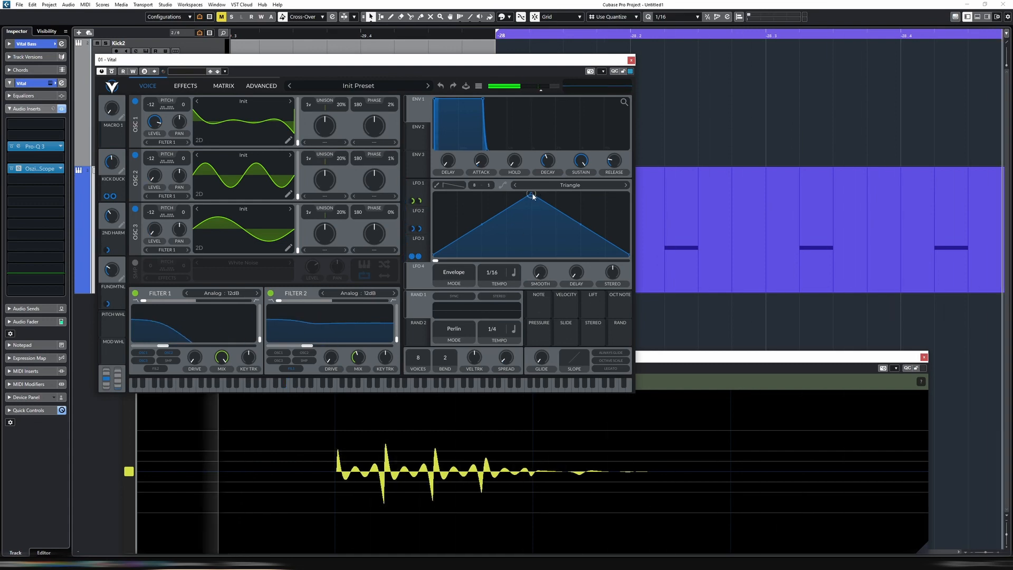
- Reshape LFO 4's triangle into a full-level plateau that drops only near its end, then stop playback
{"action": "left_click_drag", "start_coordinate": [532, 194], "coordinate": [344, 173]}
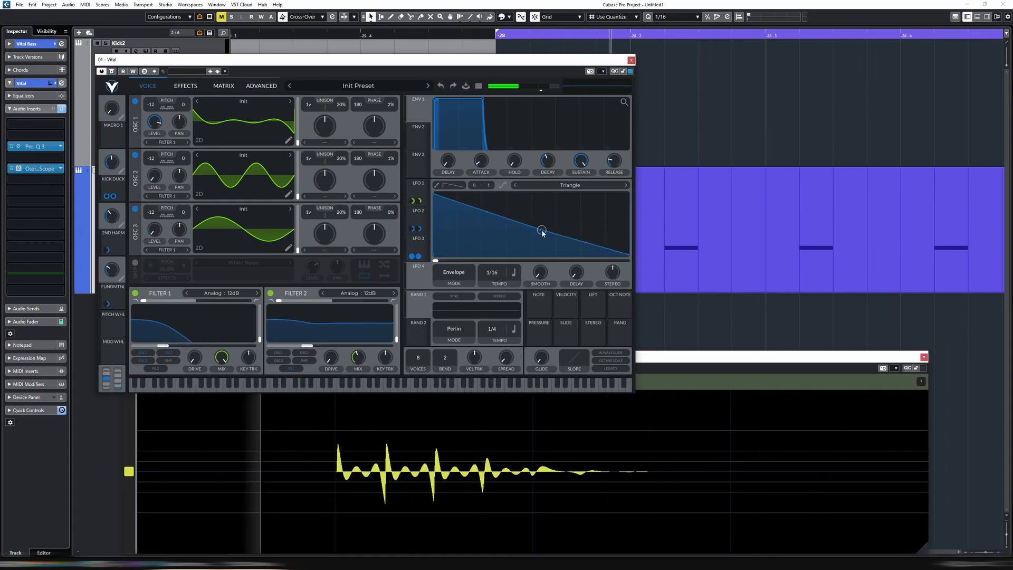
{"action": "left_click_drag", "start_coordinate": [436, 194], "coordinate": [620, 187]}
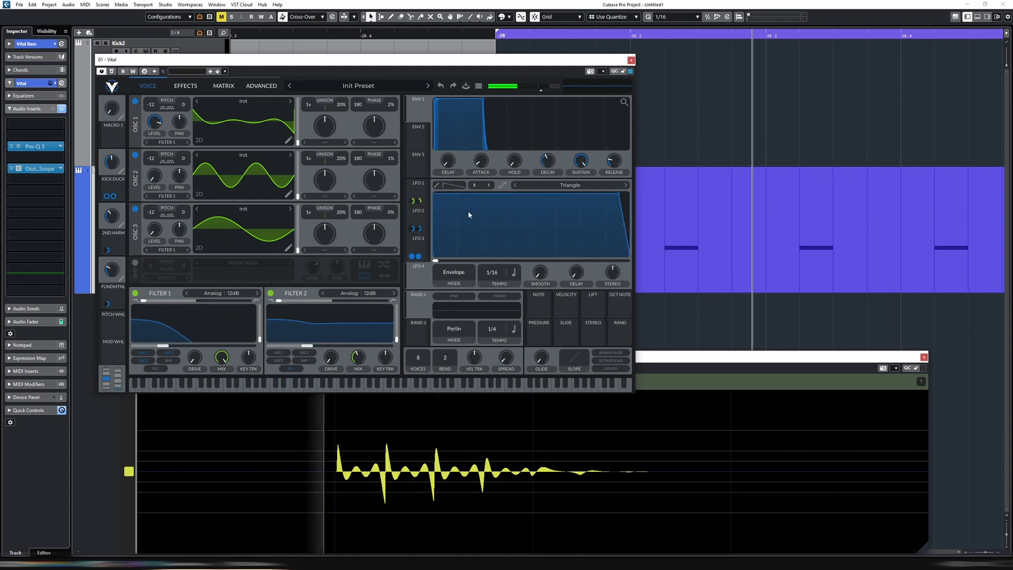
{"action": "key", "text": "space"}
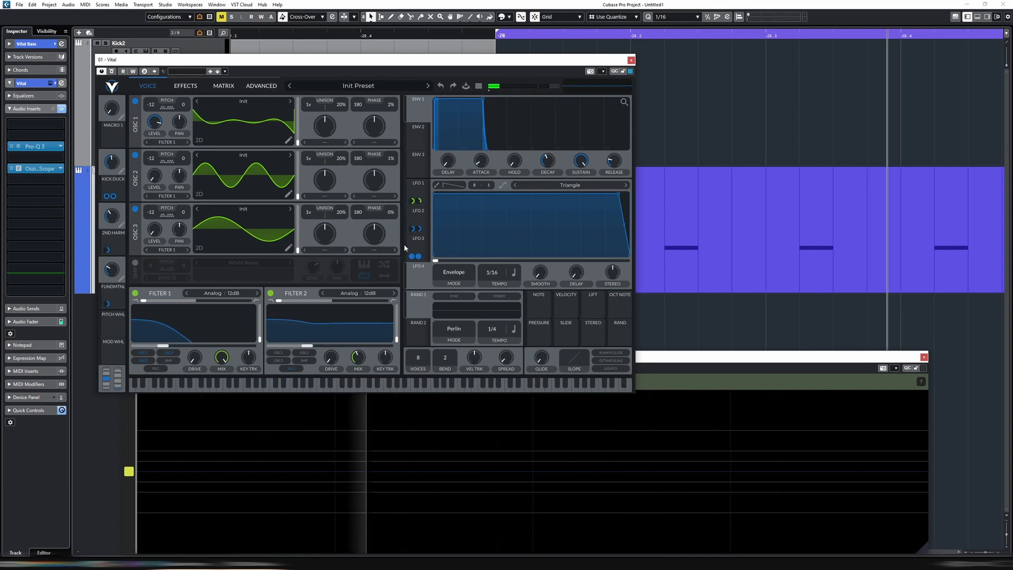
- Resume playback and assign LFO 4 to modulate Vital's master output volume
{"action": "key", "text": "space"}
{"action": "left_click_drag", "start_coordinate": [418, 279], "coordinate": [524, 106]}
{"action": "mouse_move", "coordinate": [524, 100]}
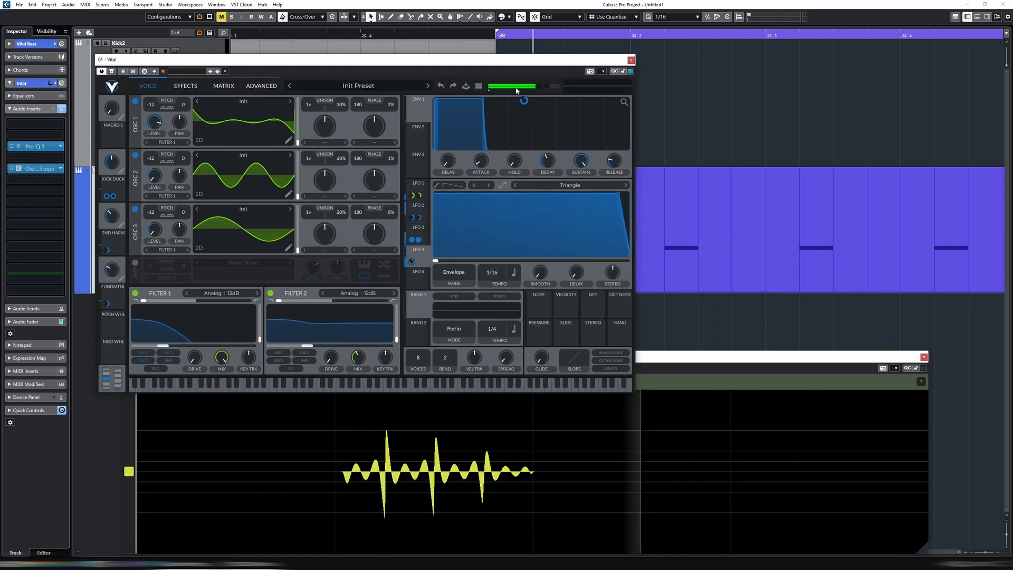
- Render the Vital Bass part in place to examine how its notes end, and remove the rendered track
{"action": "left_click_drag", "start_coordinate": [511, 62], "coordinate": [483, 29]}
{"action": "left_click_drag", "start_coordinate": [637, 357], "coordinate": [663, 303]}
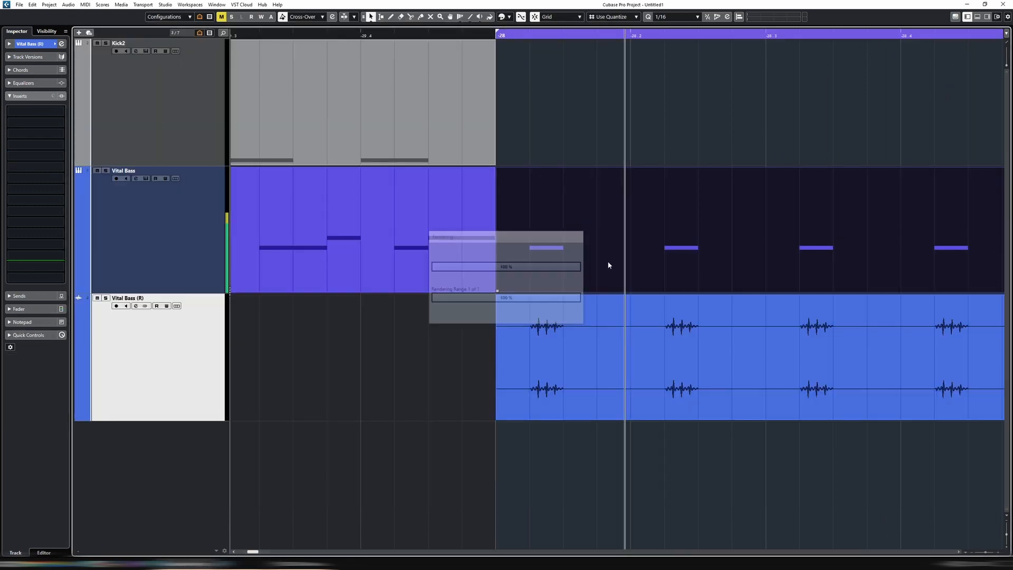
{"action": "left_click", "coordinate": [575, 340]}
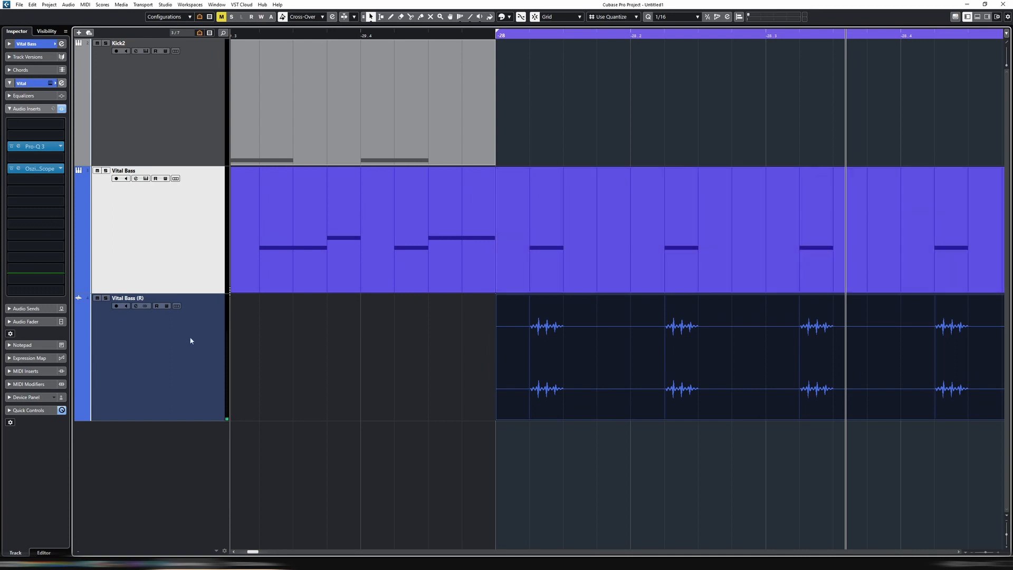
{"action": "right_click", "coordinate": [193, 342]}
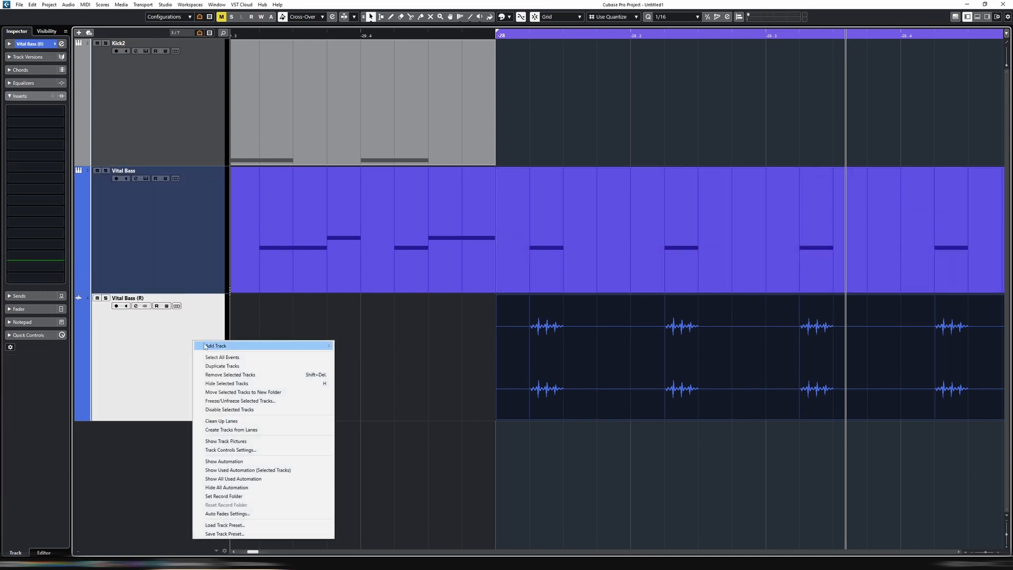
{"action": "left_click", "coordinate": [246, 375]}
- Bring back the Vital and oscilloscope windows, play the loop, and set OSC 1's phase to 90
{"action": "double_click", "coordinate": [254, 265]}
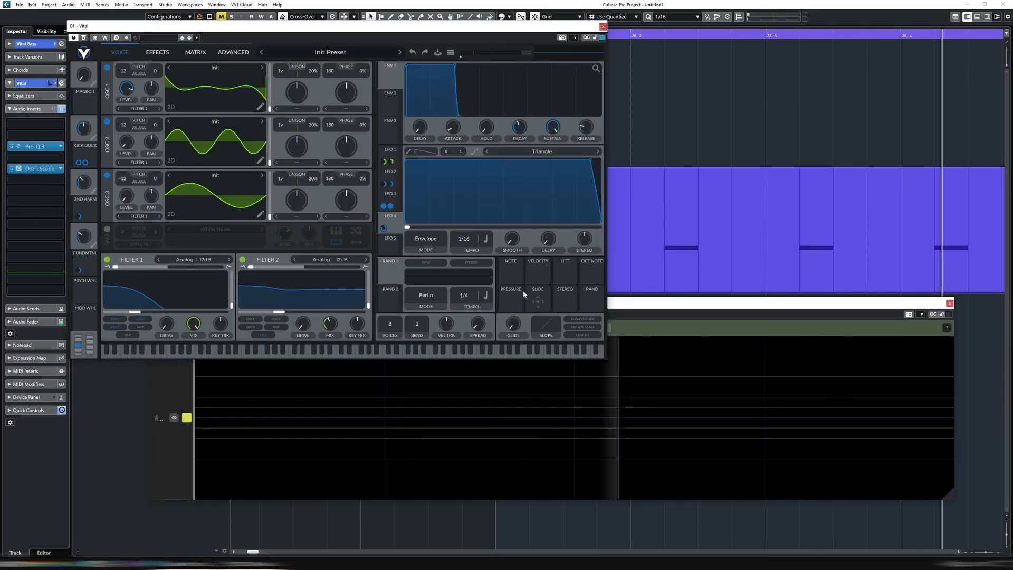
{"action": "key", "text": "space"}
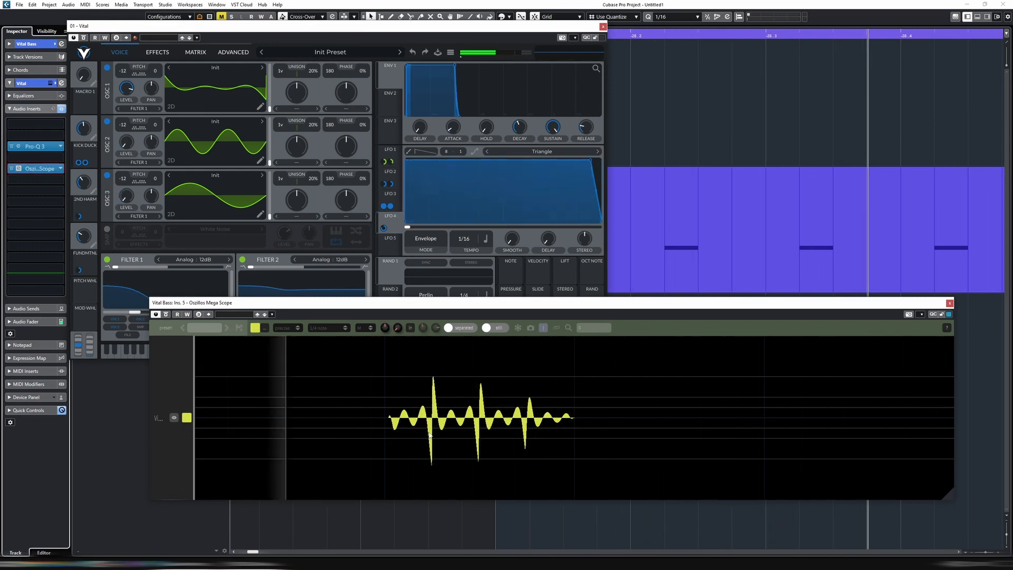
{"action": "left_click", "coordinate": [330, 74]}
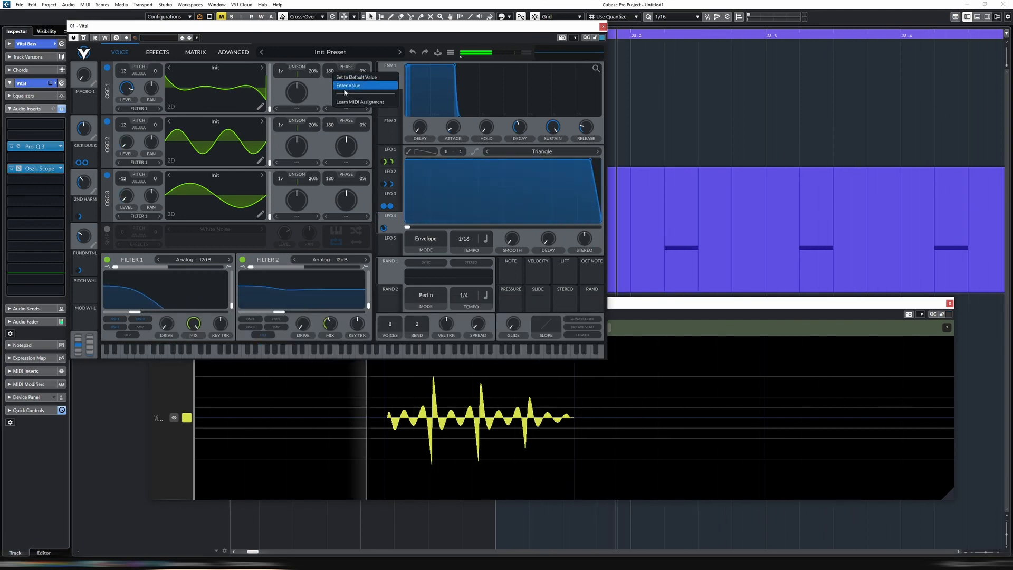
{"action": "type", "text": "90"}
{"action": "key", "text": "Return"}
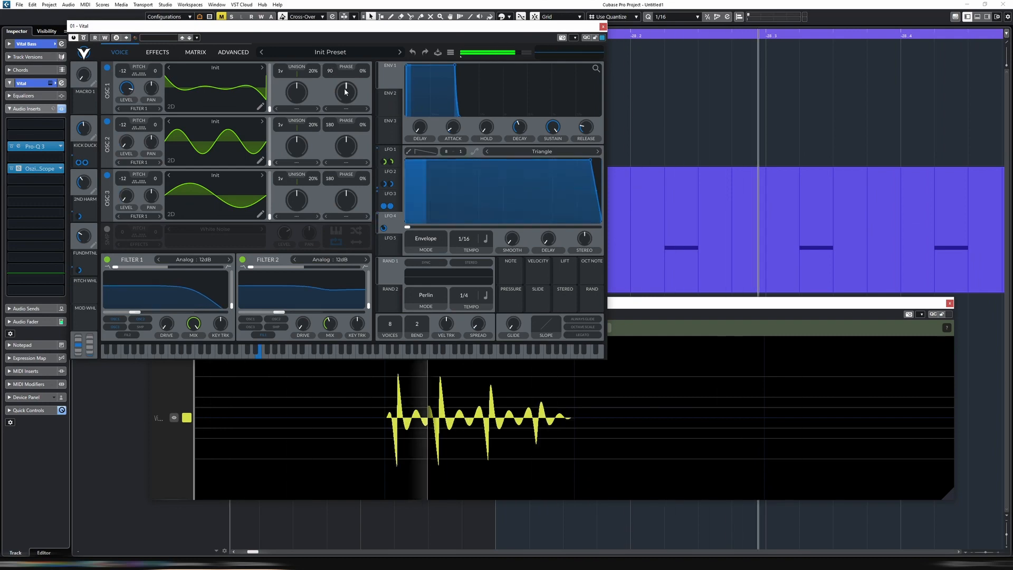
- Set the phase of OSC 2 and OSC 3 to 90
{"action": "right_click", "coordinate": [330, 125]}
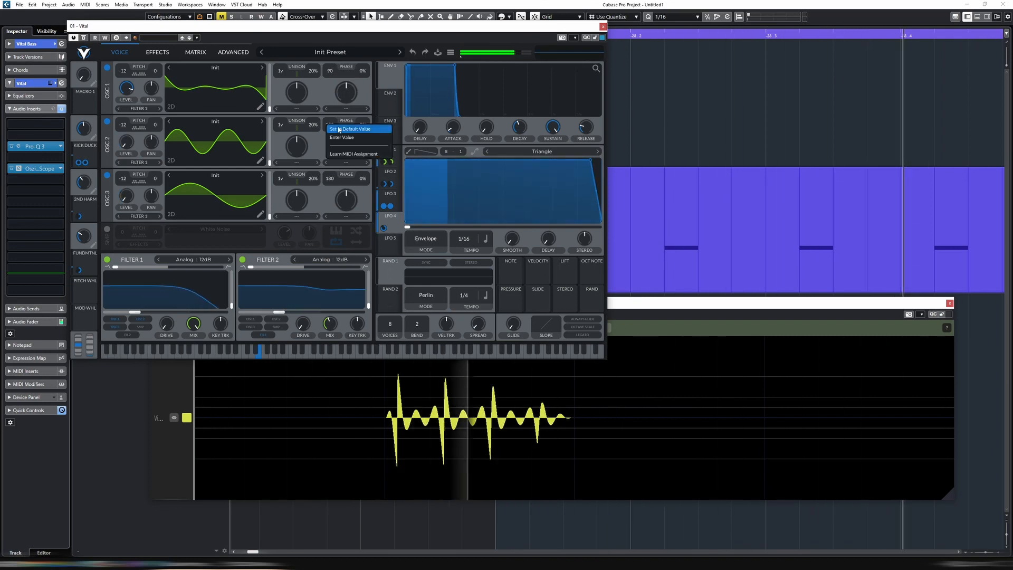
{"action": "left_click", "coordinate": [342, 138]}
{"action": "type", "text": "90"}
{"action": "key", "text": "Return"}
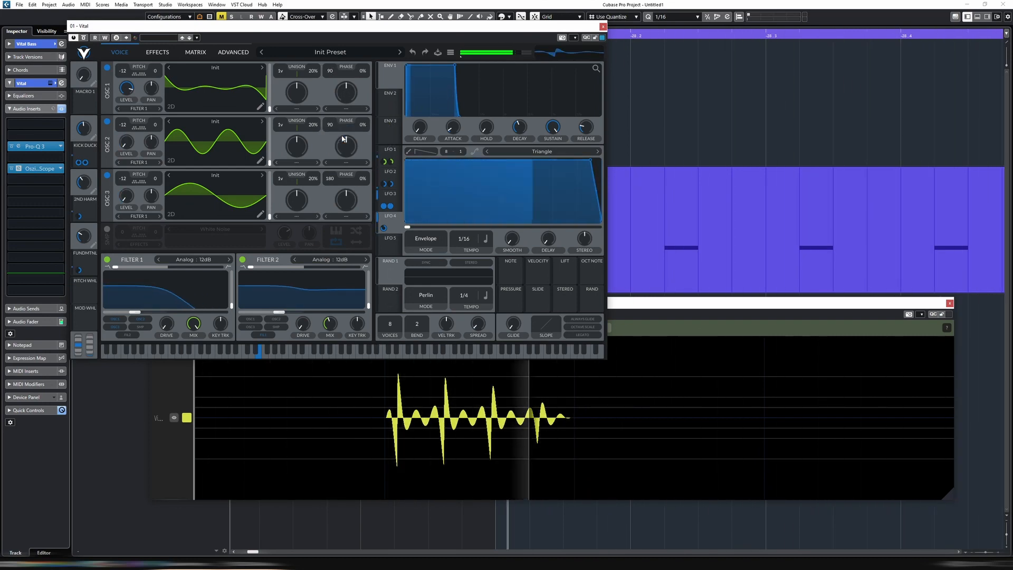
{"action": "right_click", "coordinate": [330, 178]}
{"action": "left_click", "coordinate": [348, 191]}
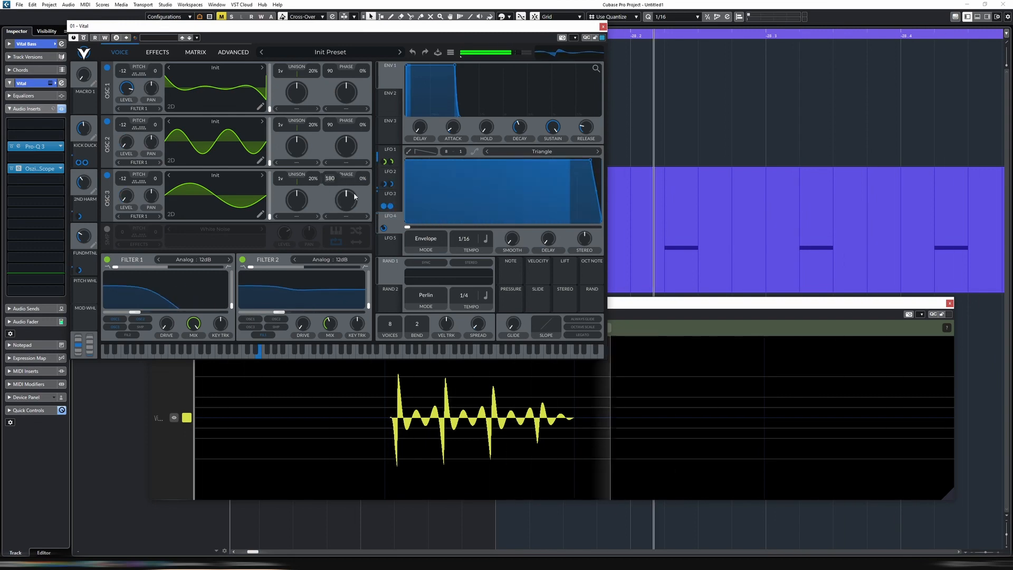
{"action": "type", "text": "90"}
{"action": "key", "text": "Return"}
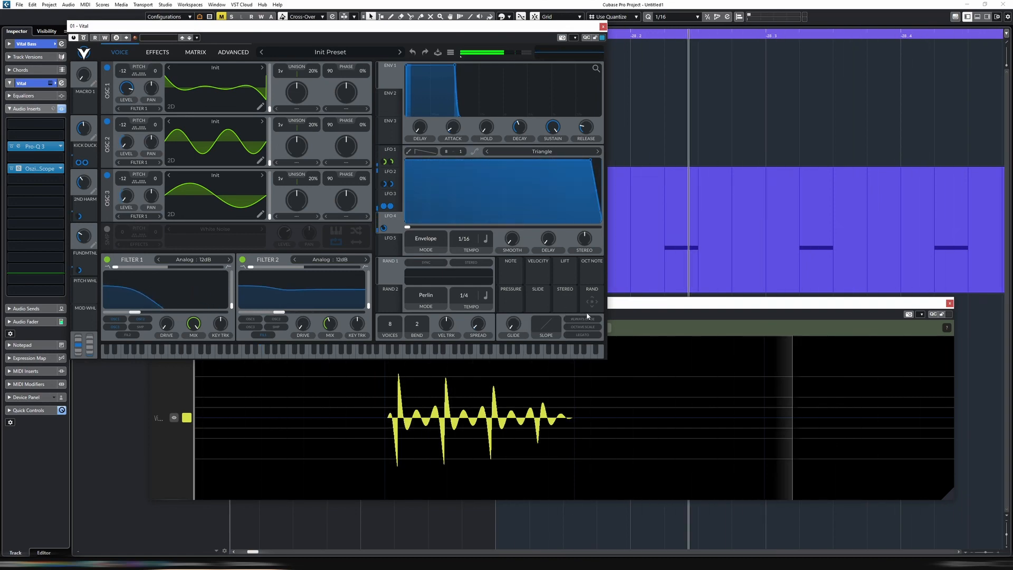
- Stop playback, rename macro 1 to CUTOFF, and assign it to the cutoffs of Filter 1 and Filter 2
{"action": "key", "text": "space"}
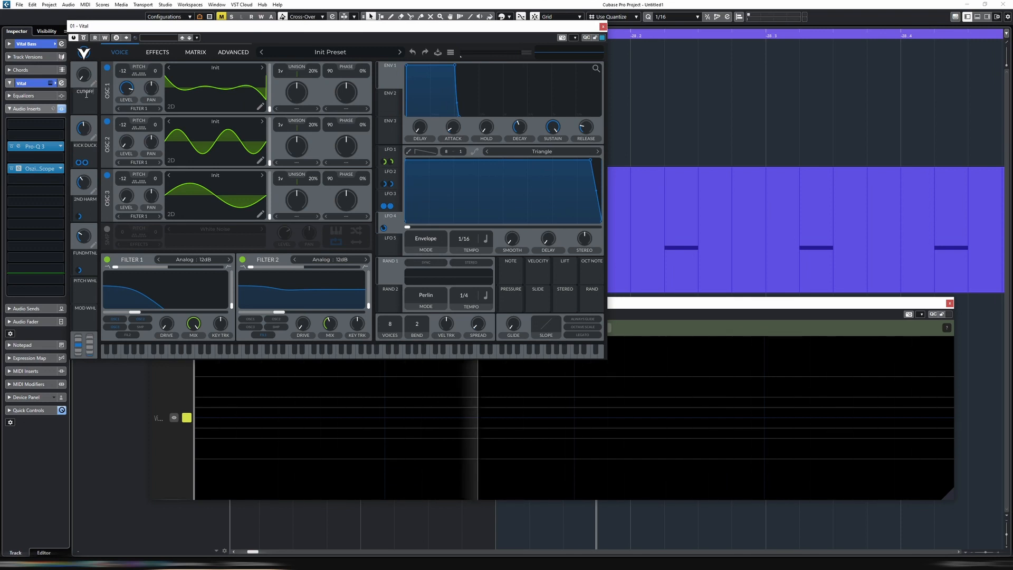
{"action": "left_click_drag", "start_coordinate": [86, 103], "coordinate": [167, 312]}
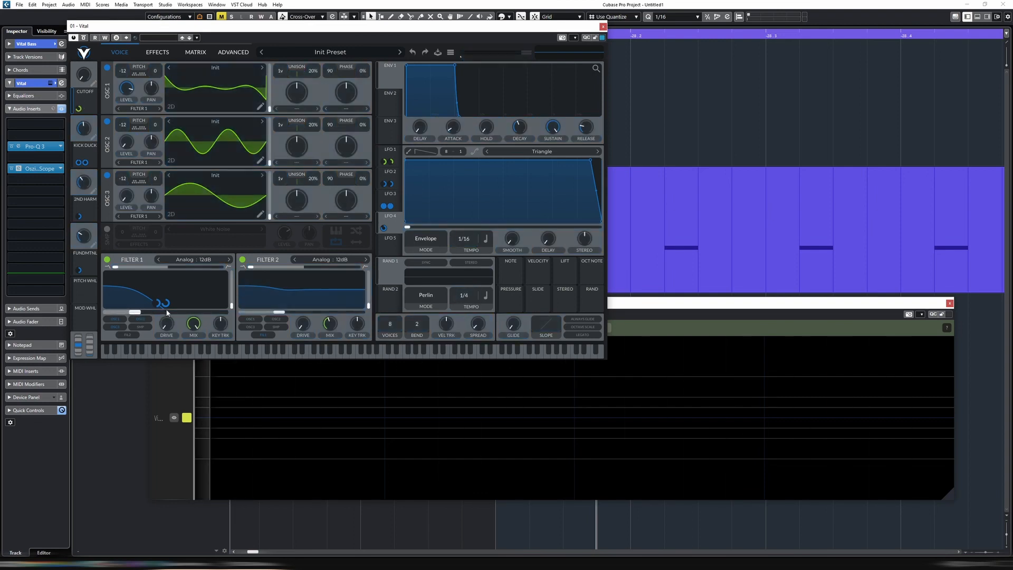
{"action": "left_click_drag", "start_coordinate": [84, 109], "coordinate": [279, 302]}
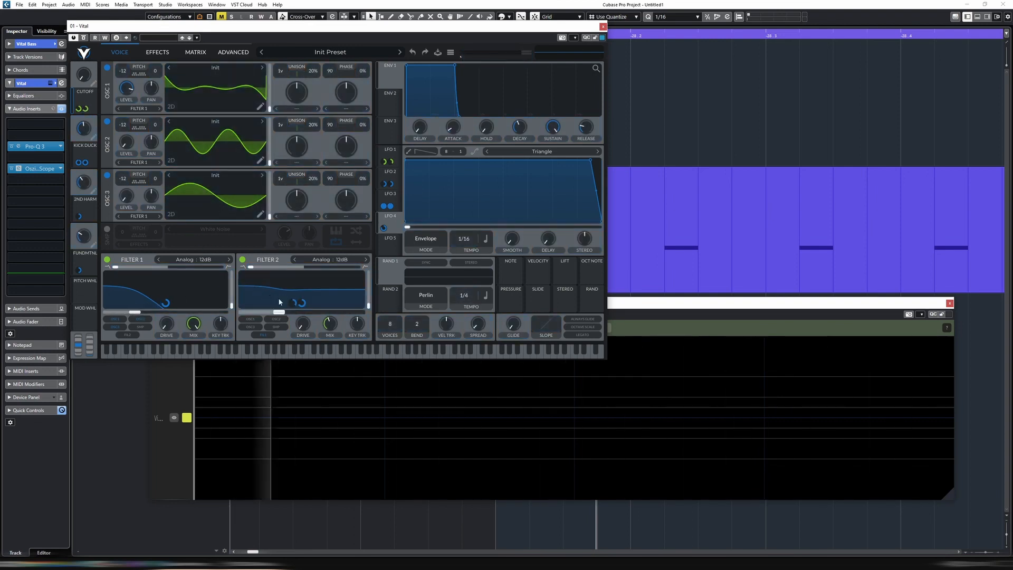
- Play the loop, adjust the CUTOFF macro's modulation amounts, and sweep the macro up and back down to test its range
{"action": "key", "text": "space"}
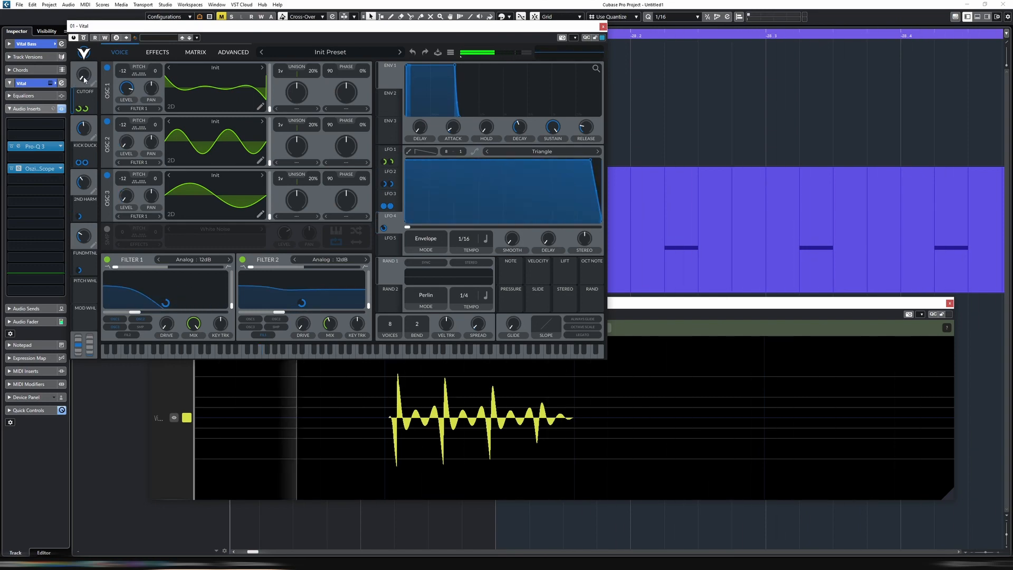
{"action": "left_click_drag", "start_coordinate": [84, 77], "coordinate": [84, 27]}
{"action": "left_click_drag", "start_coordinate": [79, 109], "coordinate": [86, 123]}
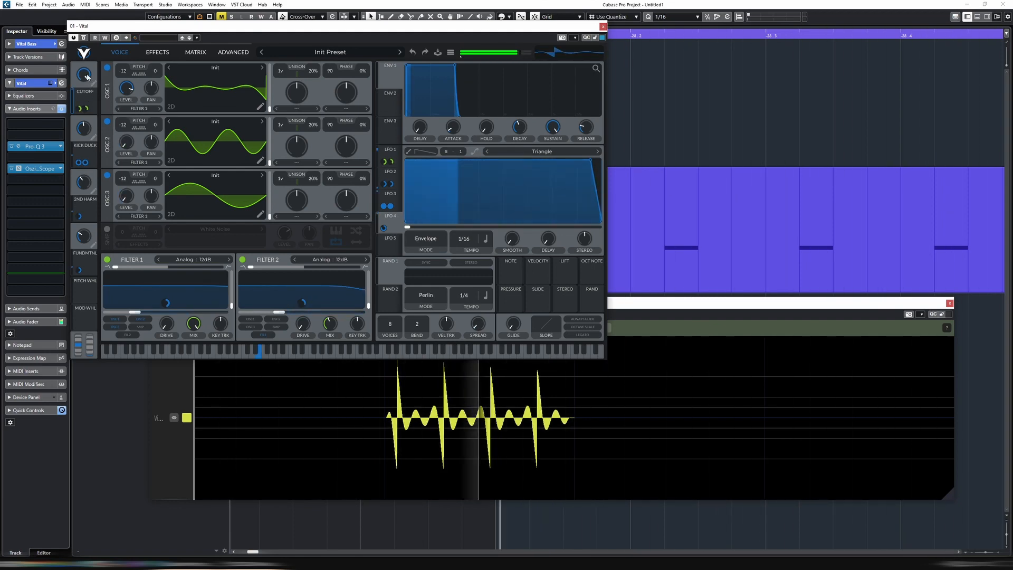
{"action": "left_click_drag", "start_coordinate": [85, 76], "coordinate": [88, 133]}
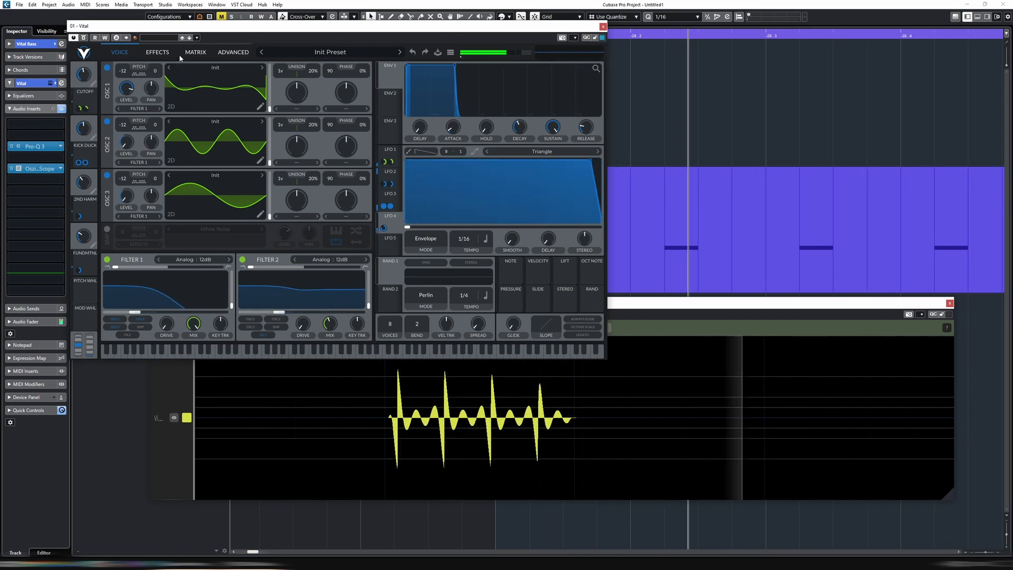
- Loop the section with the kick ending at bar -28 and adjust the CUTOFF macro to a low setting during playback
{"action": "left_click_drag", "start_coordinate": [191, 27], "coordinate": [315, 131]}
{"action": "left_click", "coordinate": [125, 117]}
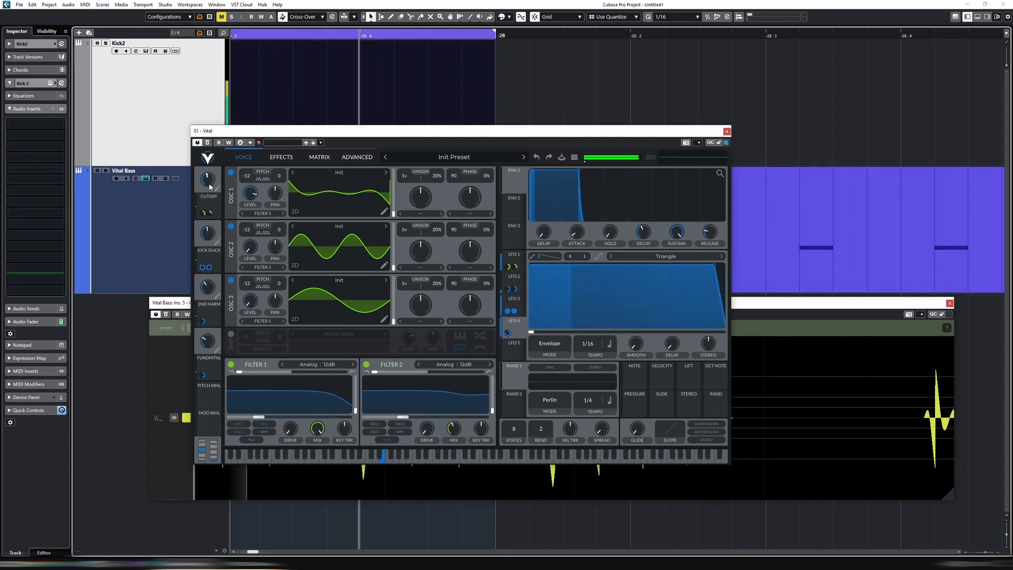
{"action": "left_click_drag", "start_coordinate": [210, 187], "coordinate": [211, 182]}
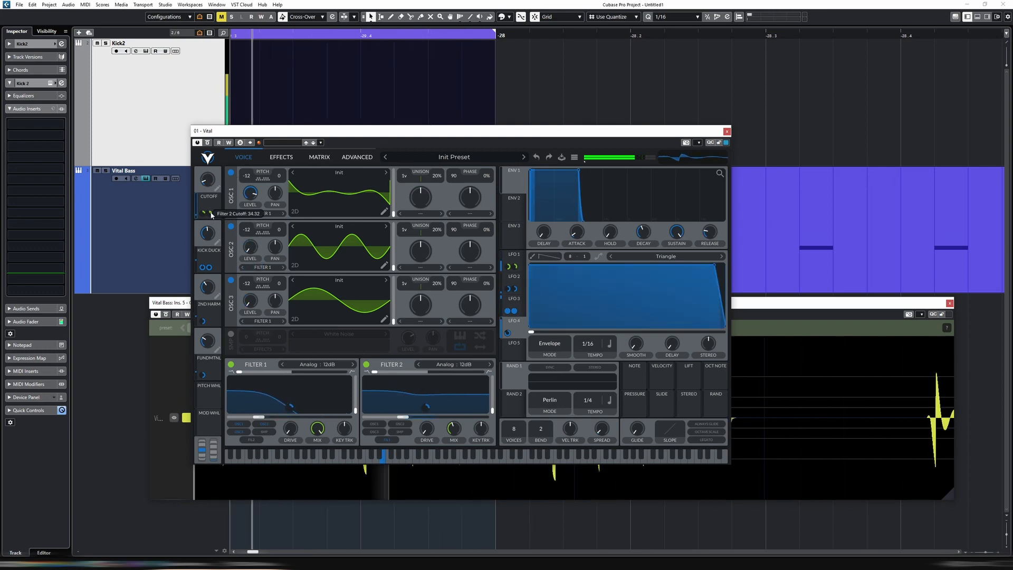
- Show the channel faders to compare kick and bass levels, and set the Vital Bass fader to -8.78
{"action": "left_click_drag", "start_coordinate": [245, 133], "coordinate": [238, 126]}
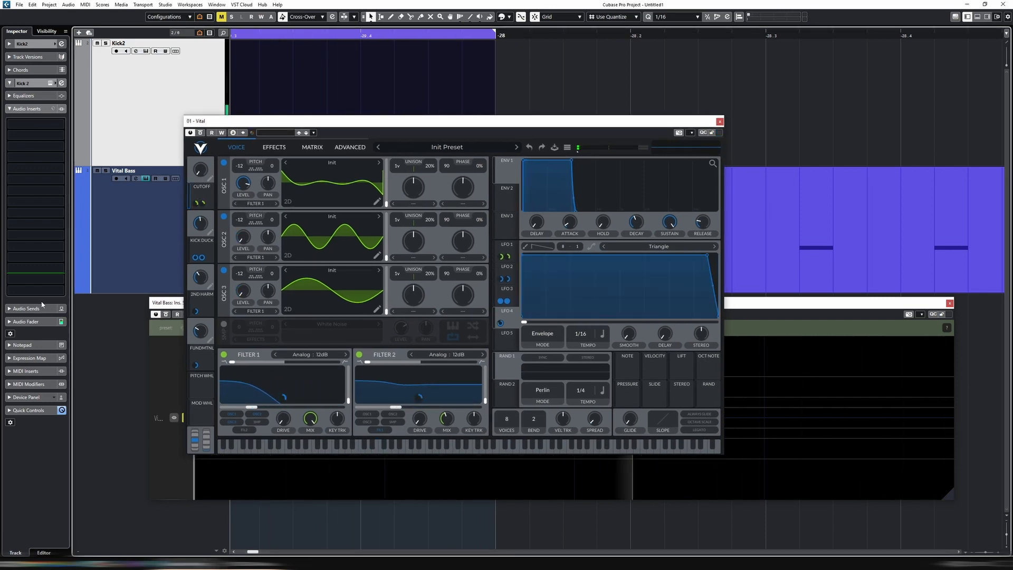
{"action": "left_click", "coordinate": [39, 323]}
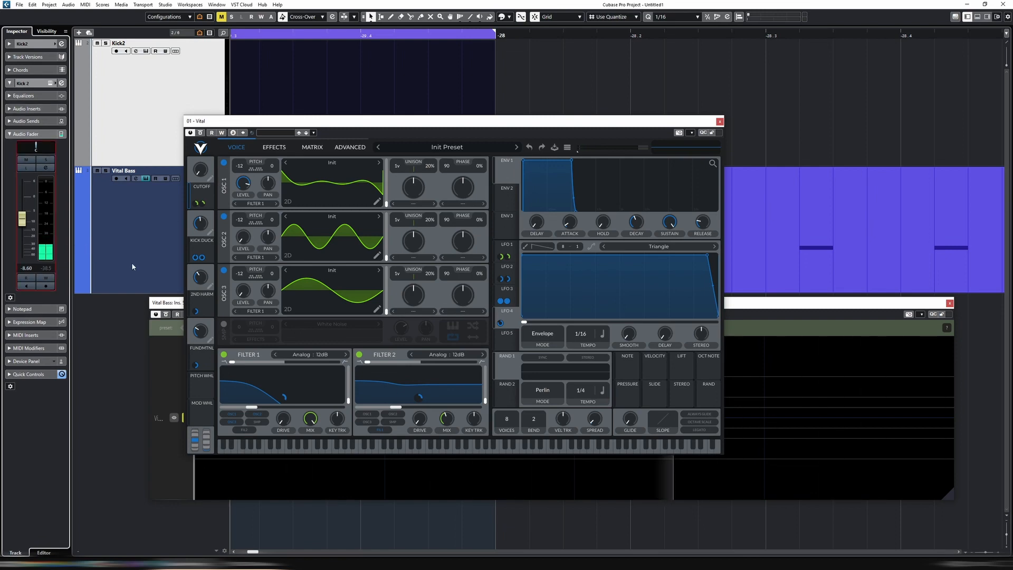
{"action": "key", "text": "space"}
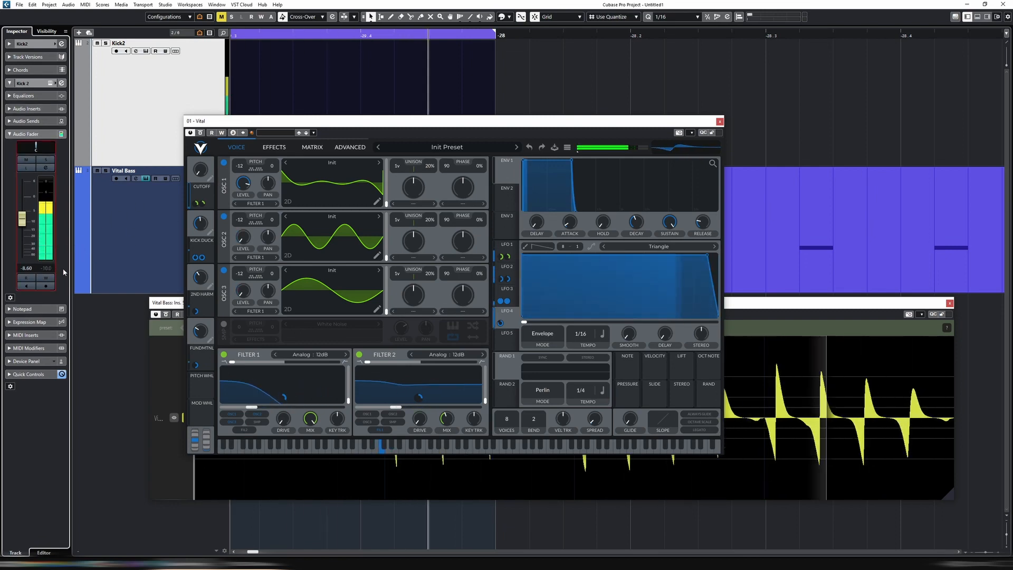
{"action": "left_click", "coordinate": [134, 244]}
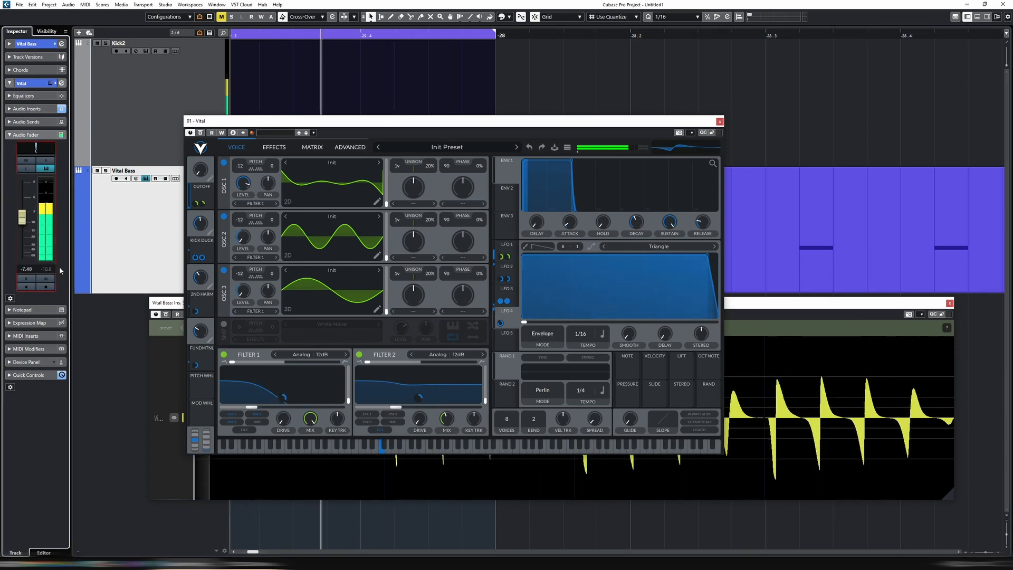
{"action": "left_click_drag", "start_coordinate": [23, 225], "coordinate": [23, 228]}
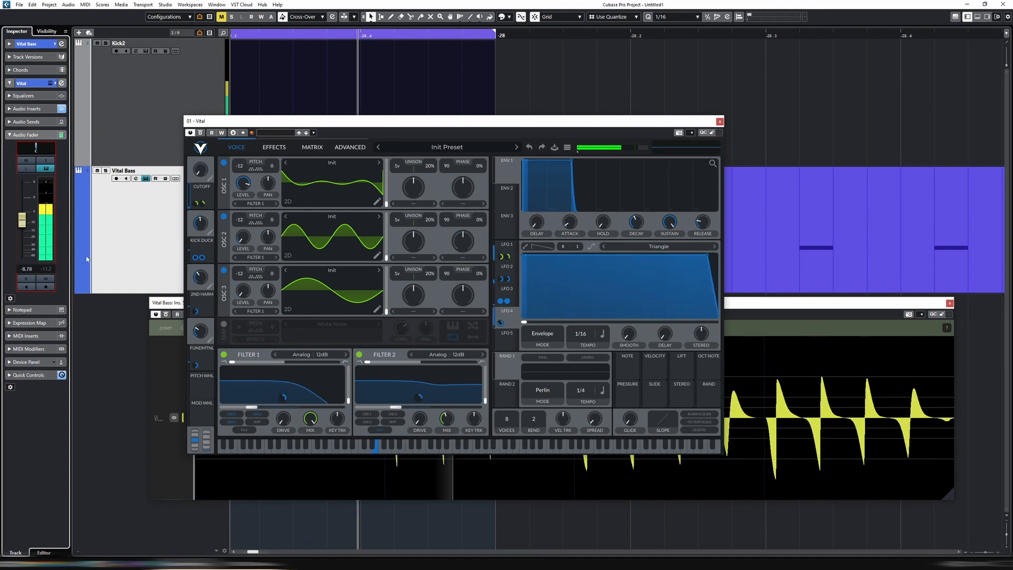
- Set the Vital Bass channel fader to -9.60 during playback and stop the loop
{"action": "double_click", "coordinate": [26, 269]}
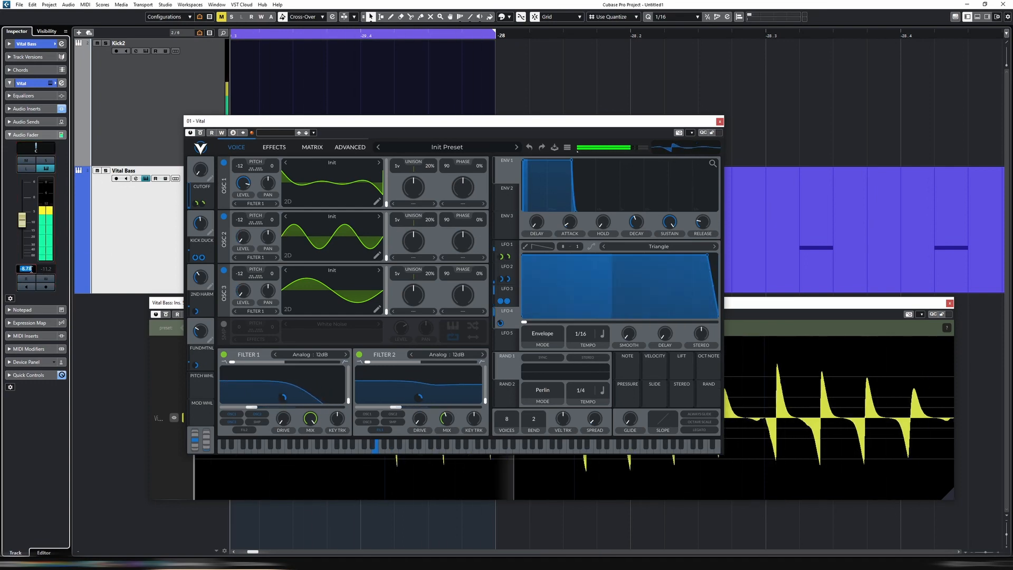
{"action": "type", "text": "-9.6"}
{"action": "key", "text": "Return"}
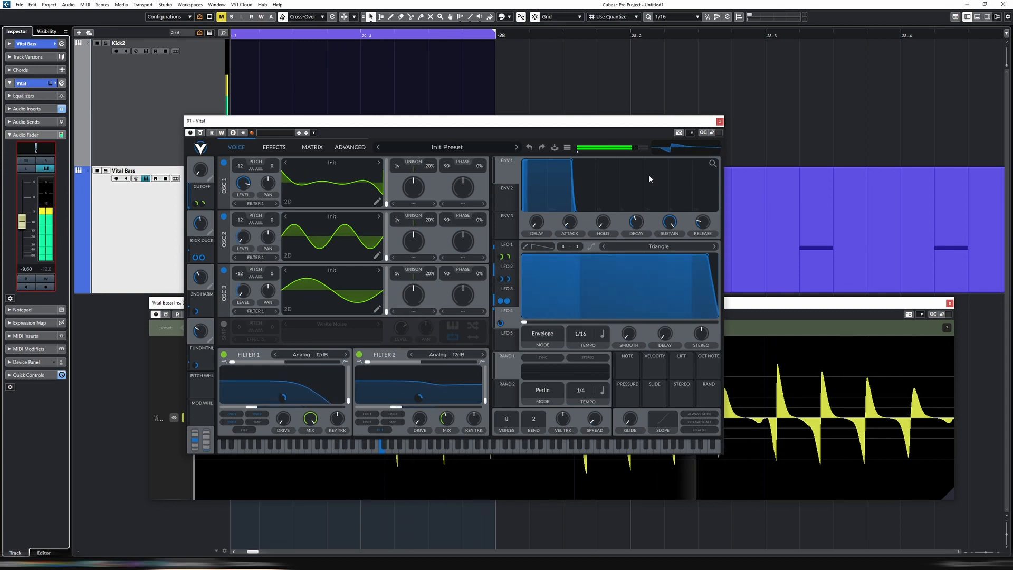
{"action": "key", "text": "space"}
- Close the oscilloscope window, check the mixer faders, and return to the project arrangement
{"action": "key", "text": "F3"}
{"action": "left_click", "coordinate": [950, 304]}
{"action": "left_click", "coordinate": [950, 305]}
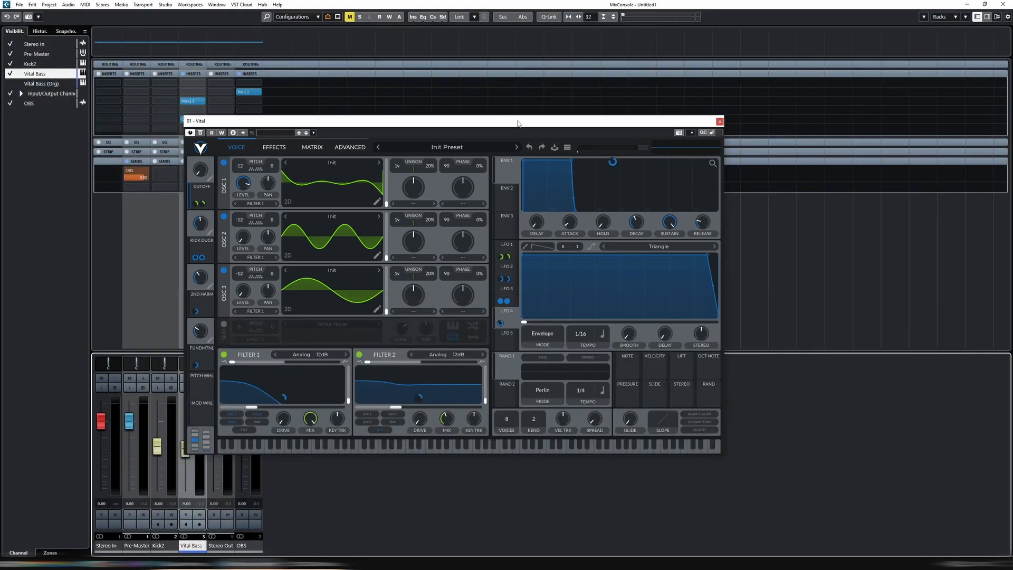
{"action": "key", "text": "F3"}
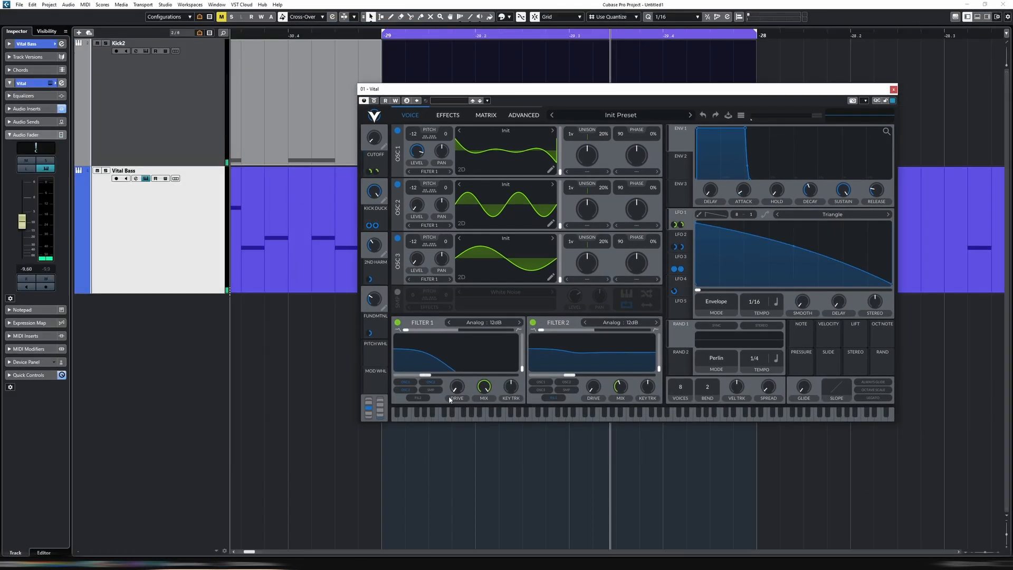
- Play the loop, raise the CUTOFF macro to about 0.56, and stop playback
{"action": "key", "text": "space"}
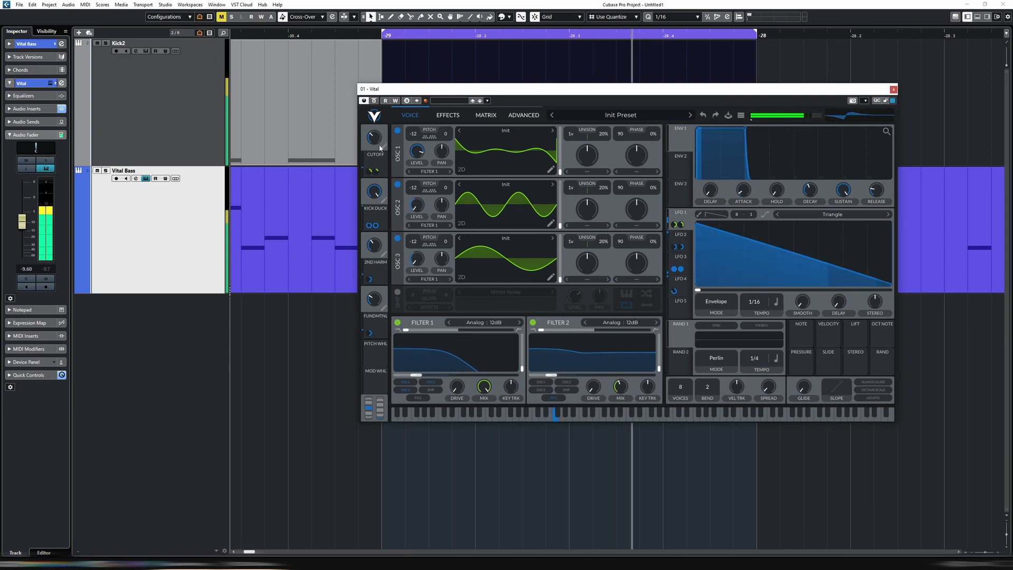
{"action": "mouse_move", "coordinate": [376, 145]}
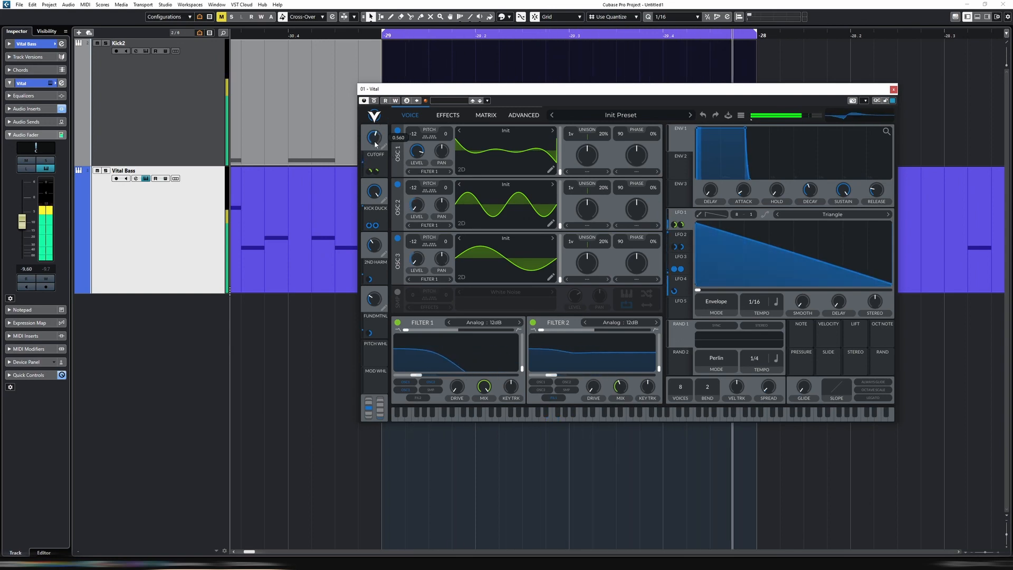
{"action": "left_click_drag", "start_coordinate": [375, 144], "coordinate": [378, 141]}
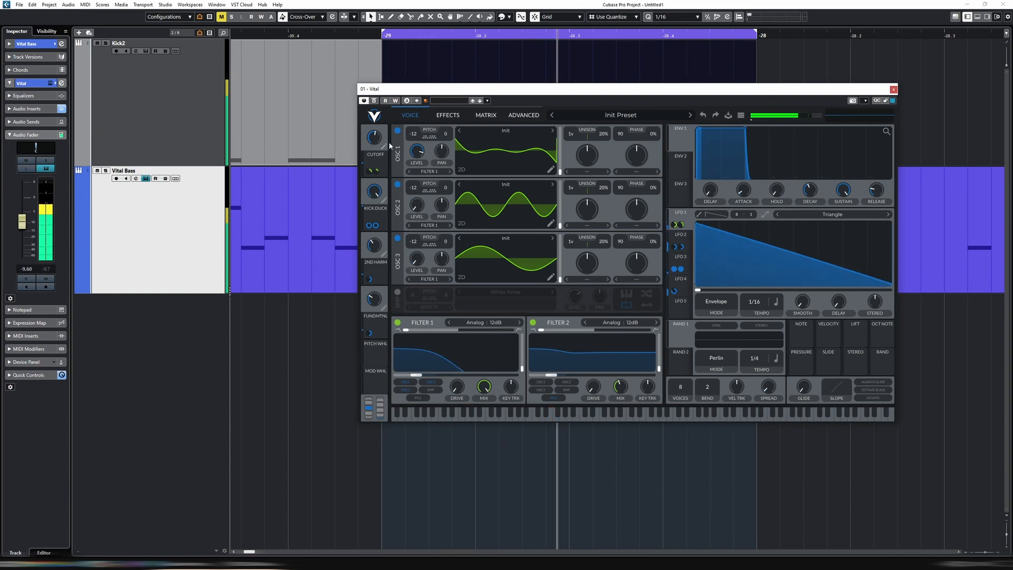
{"action": "key", "text": "space"}
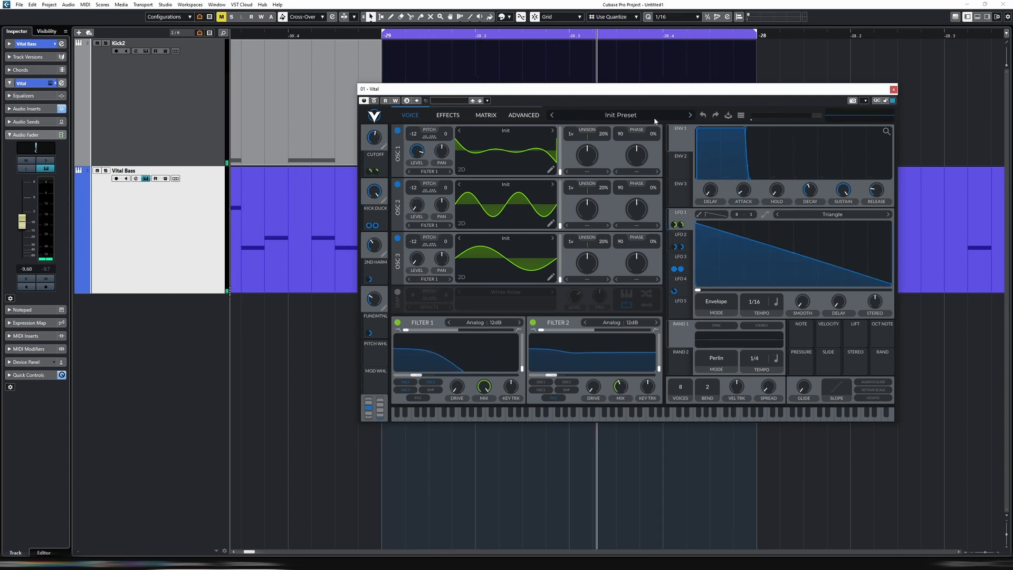
- Enlarge and reposition the Vital window over the arrangement, and play the loop briefly to hear the finished bass patch
{"action": "left_click_drag", "start_coordinate": [646, 94], "coordinate": [569, 89]}
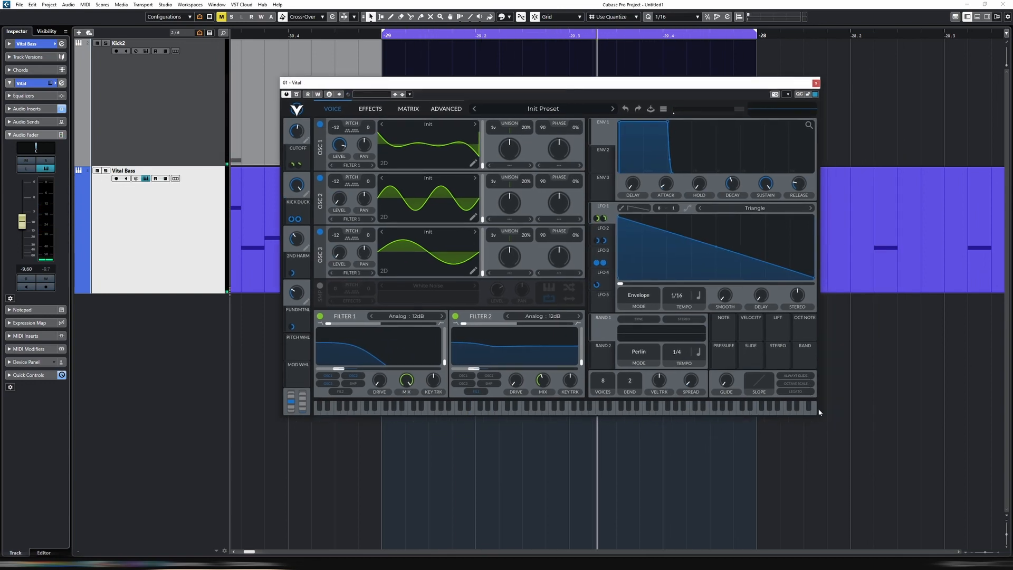
{"action": "left_click_drag", "start_coordinate": [818, 412], "coordinate": [925, 452]}
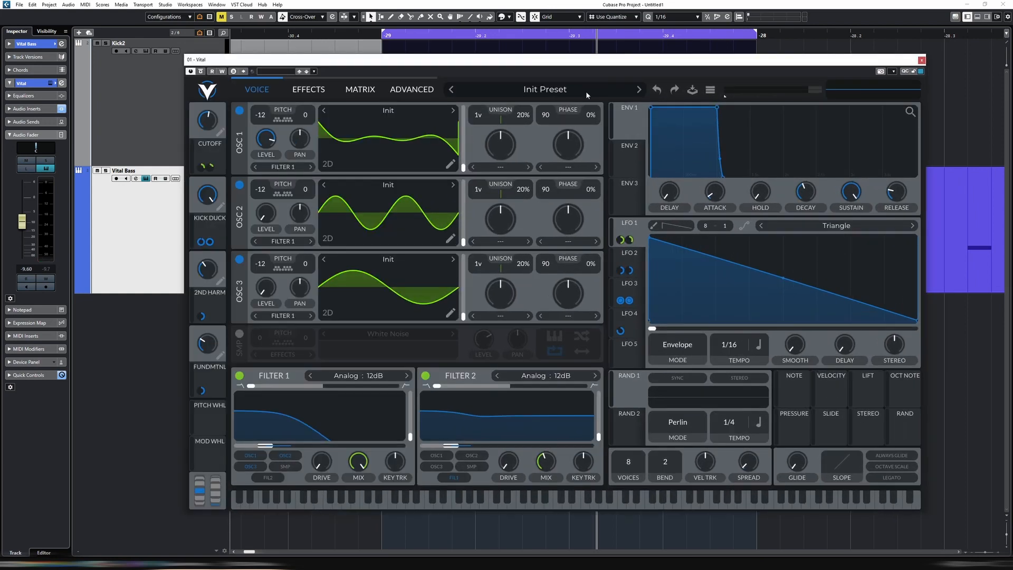
{"action": "left_click_drag", "start_coordinate": [564, 65], "coordinate": [502, 45]}
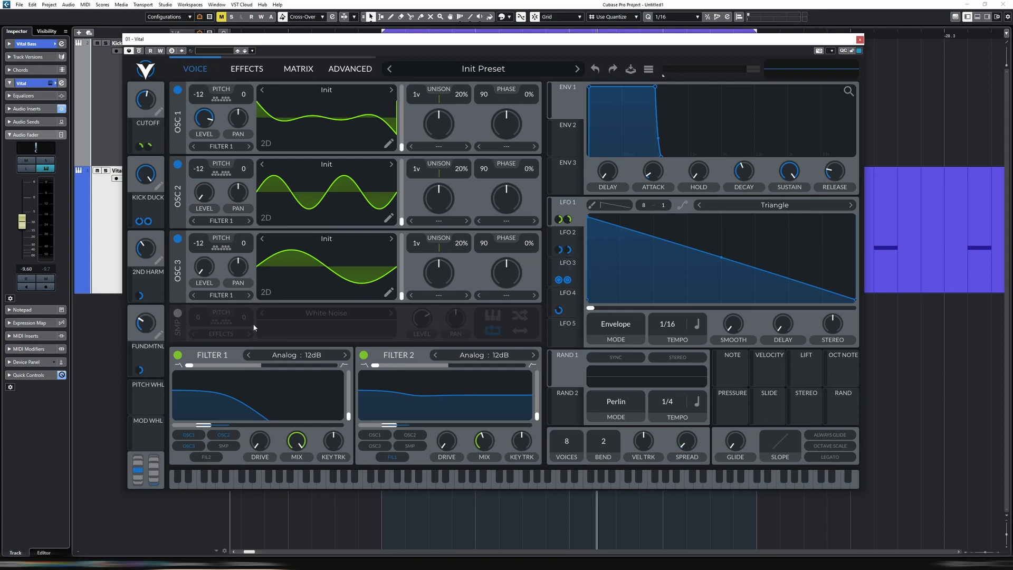
{"action": "key", "text": "space"}
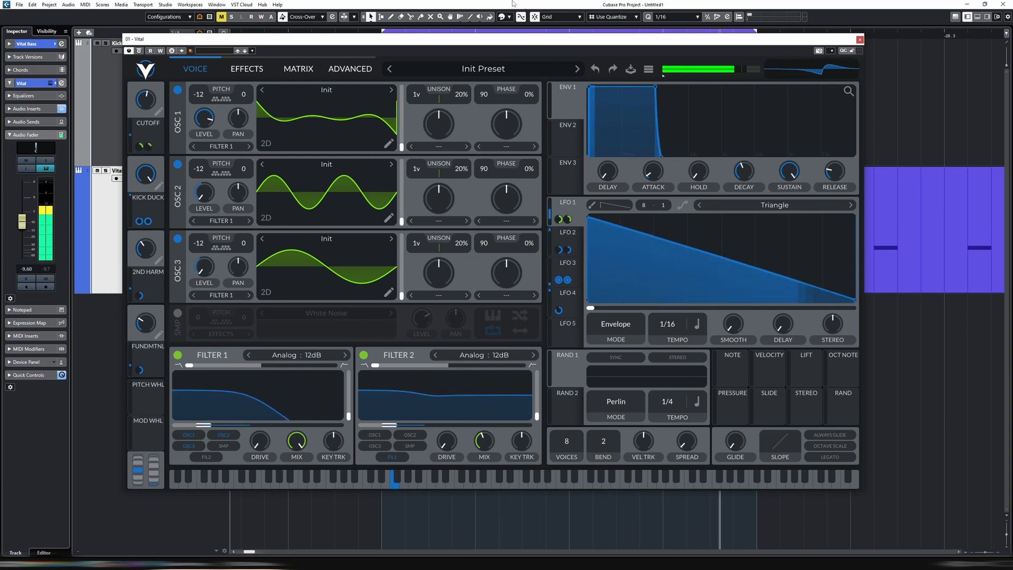
{"action": "key", "text": "space"}
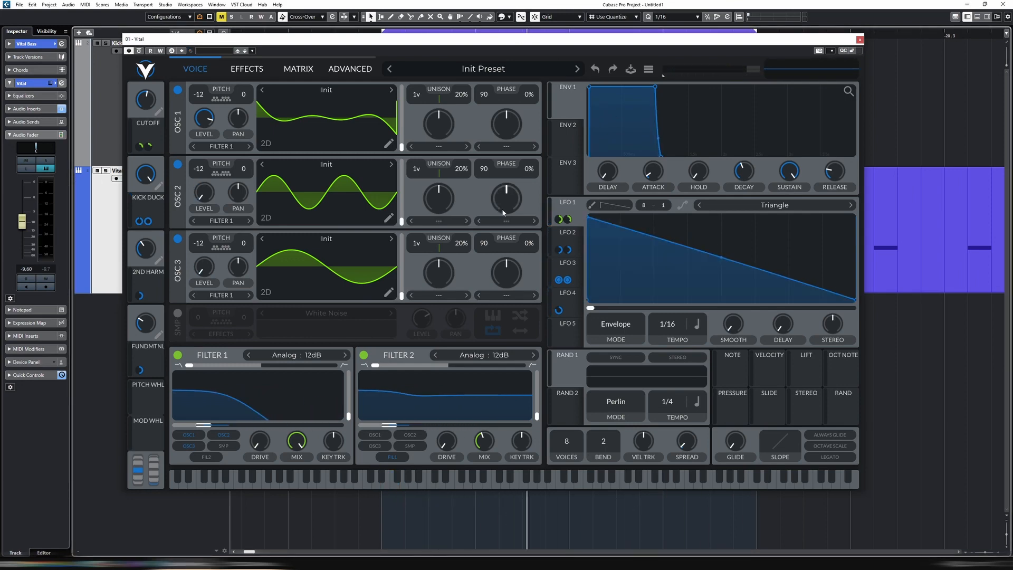